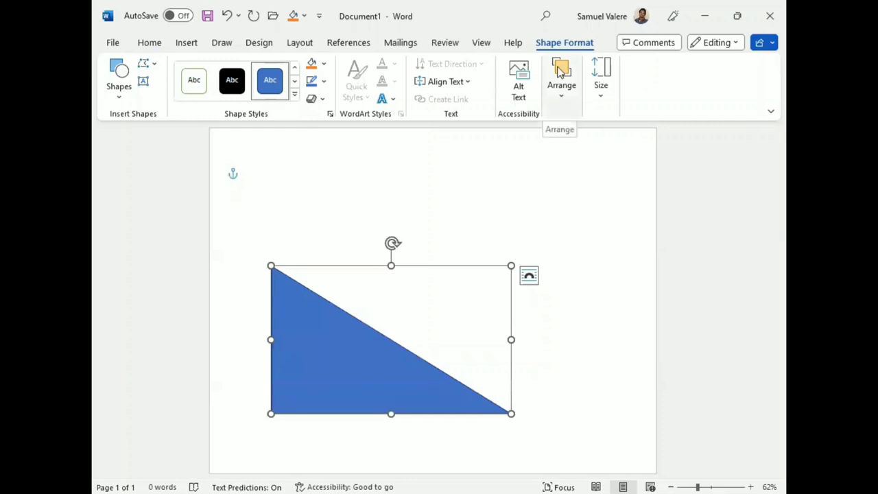
Step: Flip the blue right triangle horizontally
left_click(561, 85)
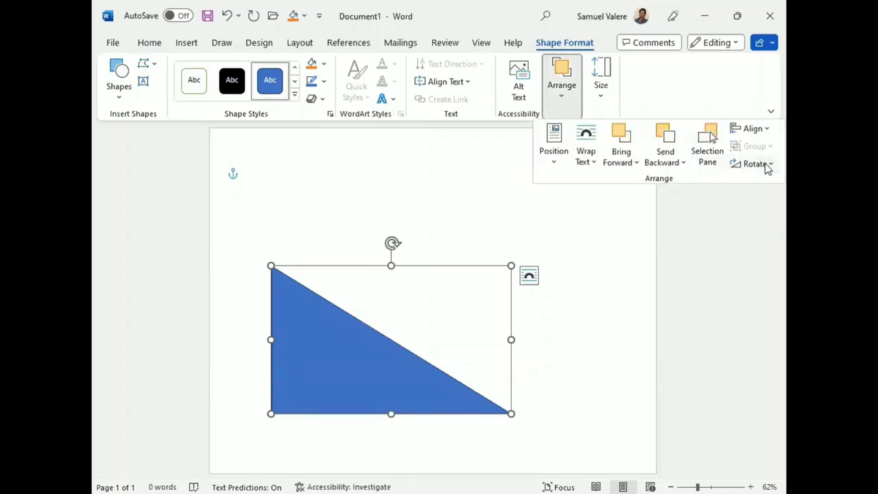
left_click(761, 164)
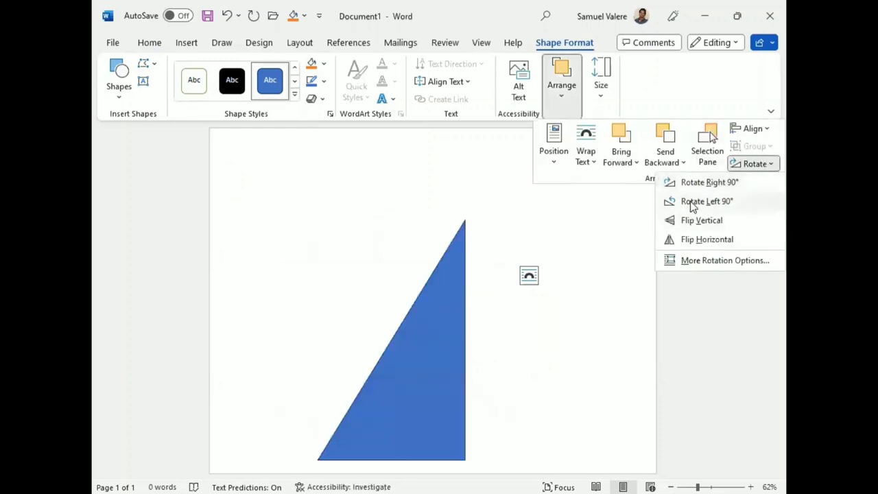
left_click(686, 239)
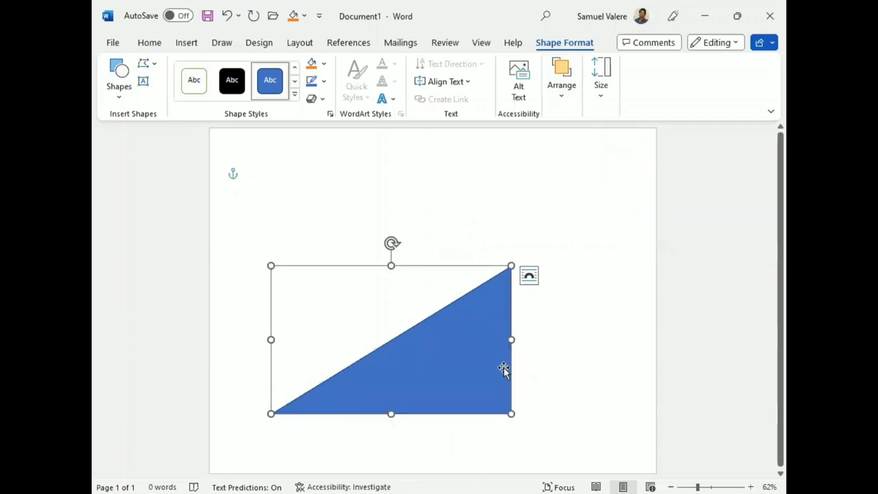
Step: Resize and move the triangle to fill the lower-right corner of the page
left_click_drag(511, 266, 651, 221)
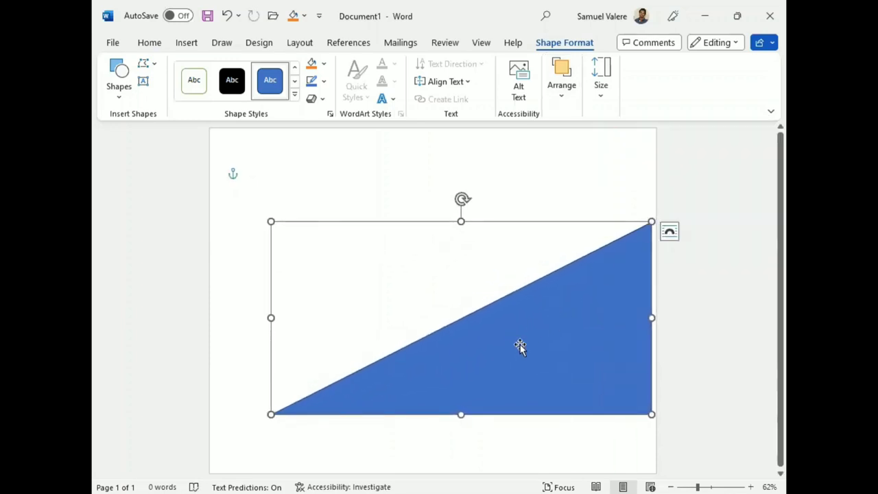
left_click_drag(520, 347, 527, 419)
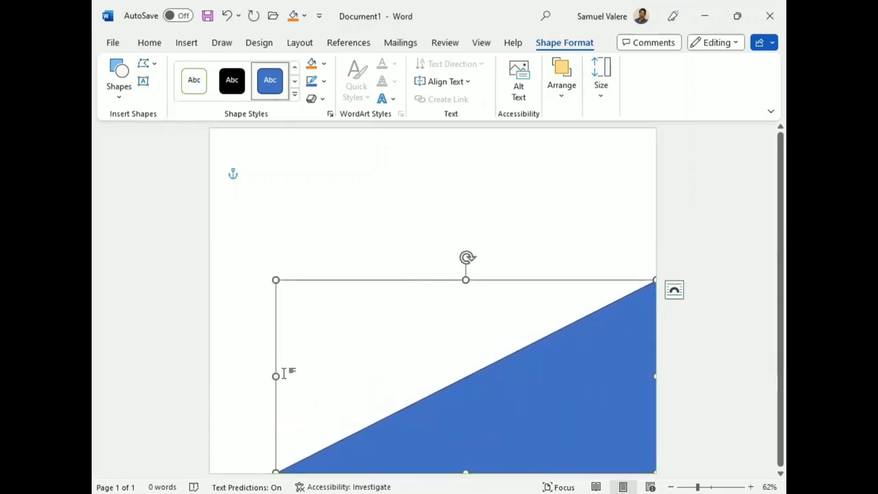
left_click_drag(275, 375, 299, 376)
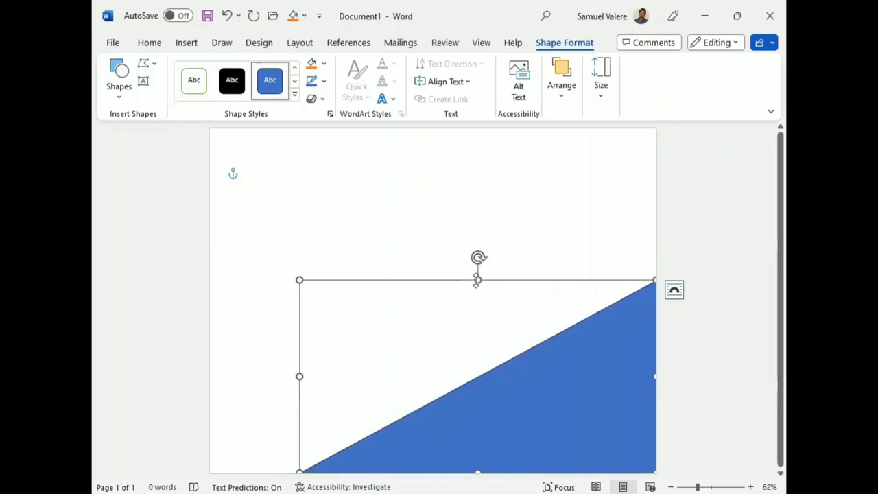
left_click_drag(477, 279, 530, 235)
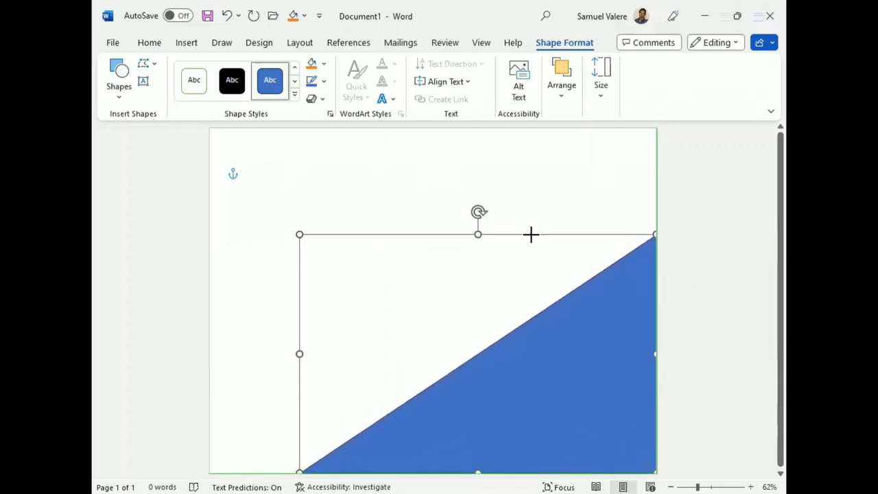
left_click_drag(531, 234, 537, 228)
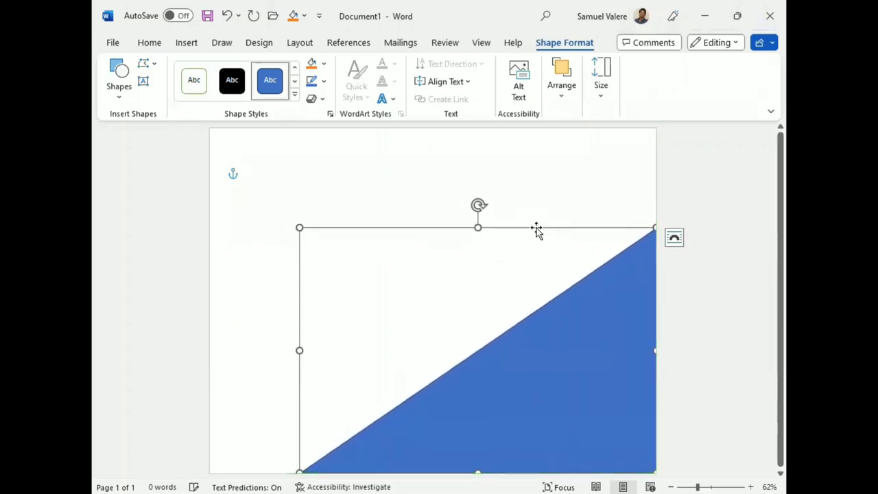
Step: Remove the triangle's outline and fill it dark red
left_click(324, 81)
left_click(323, 231)
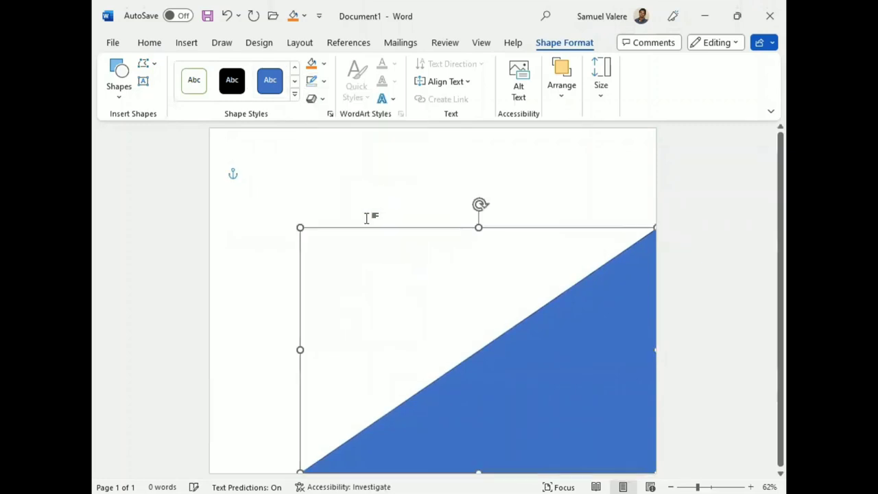
left_click(325, 69)
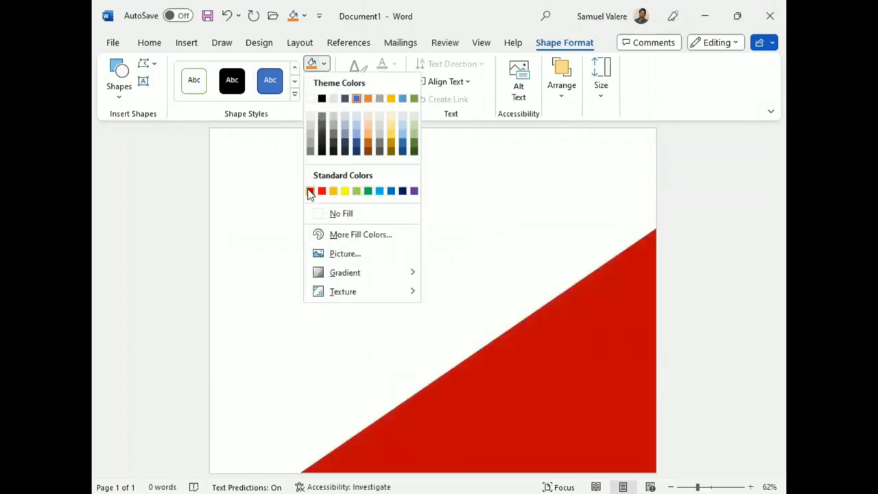
left_click(310, 192)
left_click(280, 245)
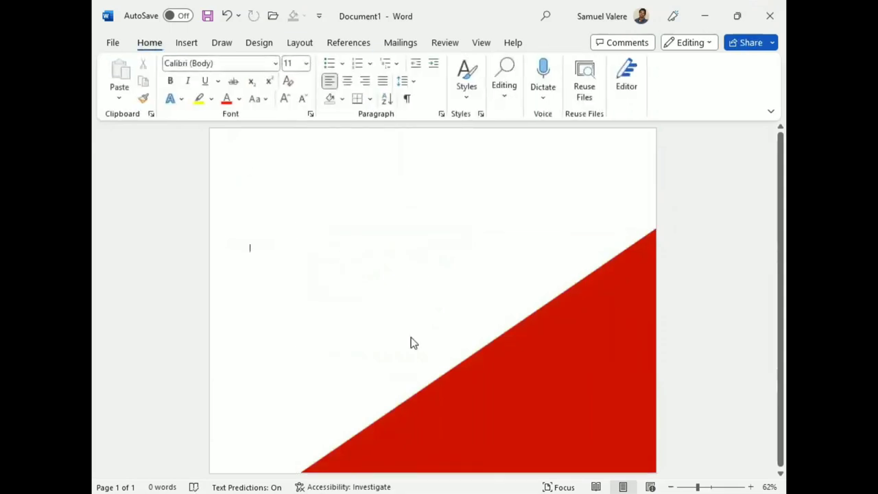
Step: Stretch the red triangle slightly taller and wider to the left
left_click(411, 342)
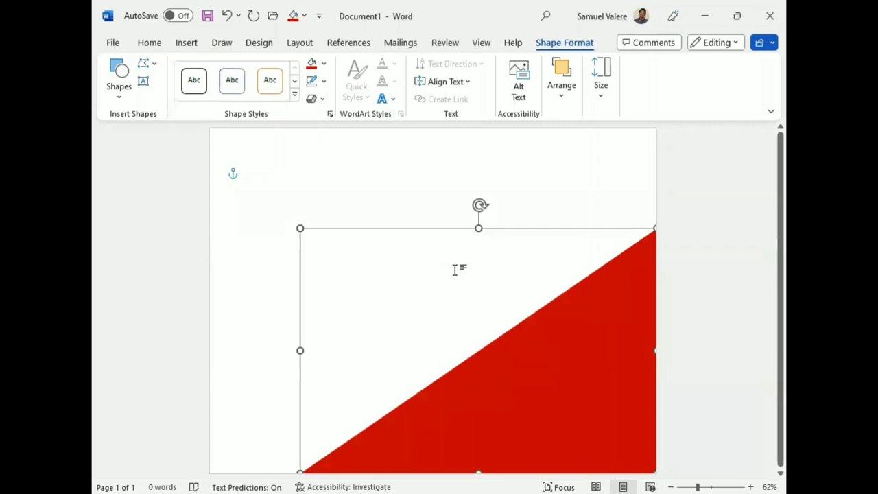
left_click_drag(479, 228, 479, 220)
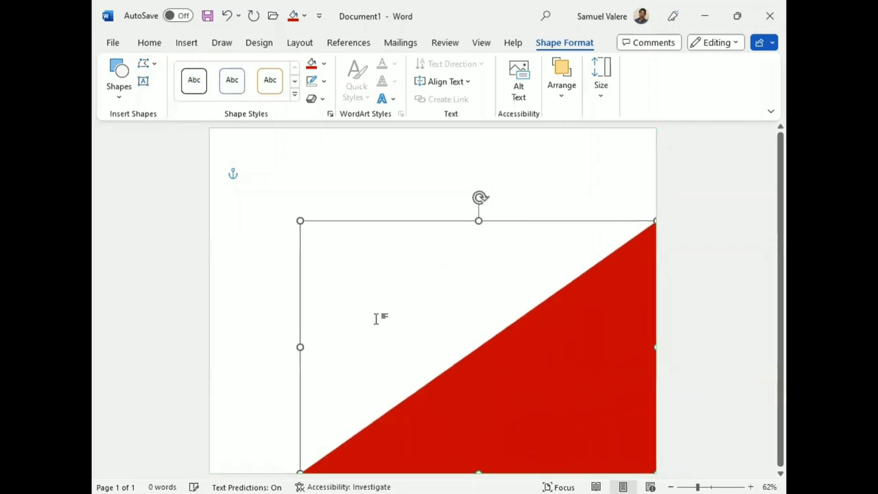
left_click_drag(299, 348, 292, 346)
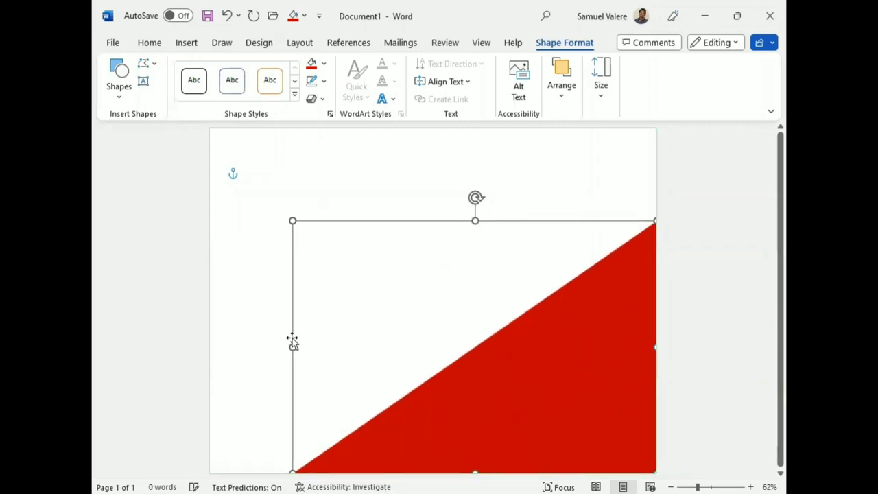
Step: Draw a long rectangle bar, rotate it parallel to the triangle's diagonal, and extend it past the right edge
left_click(120, 82)
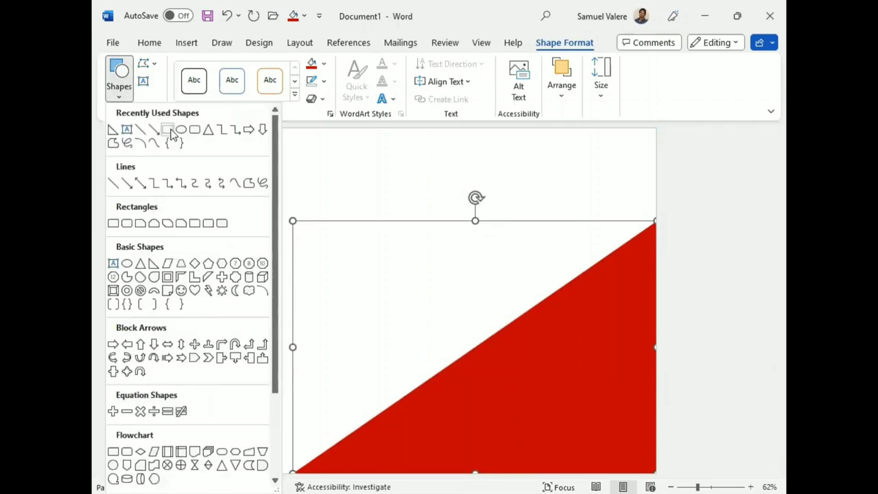
left_click(175, 137)
mouse_move(258, 388)
left_mouse_down()
mouse_move(465, 312)
mouse_move(553, 370)
mouse_move(581, 375)
left_mouse_up()
left_click_drag(419, 351, 401, 355)
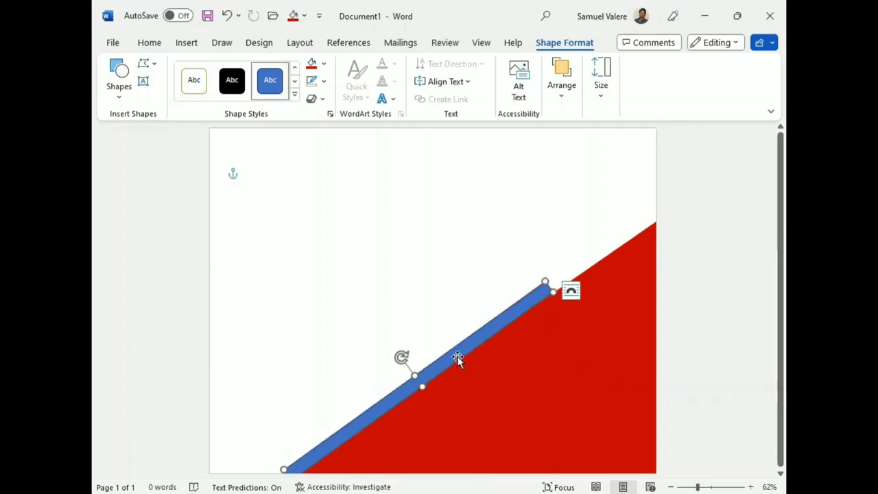
left_click_drag(456, 351, 457, 343)
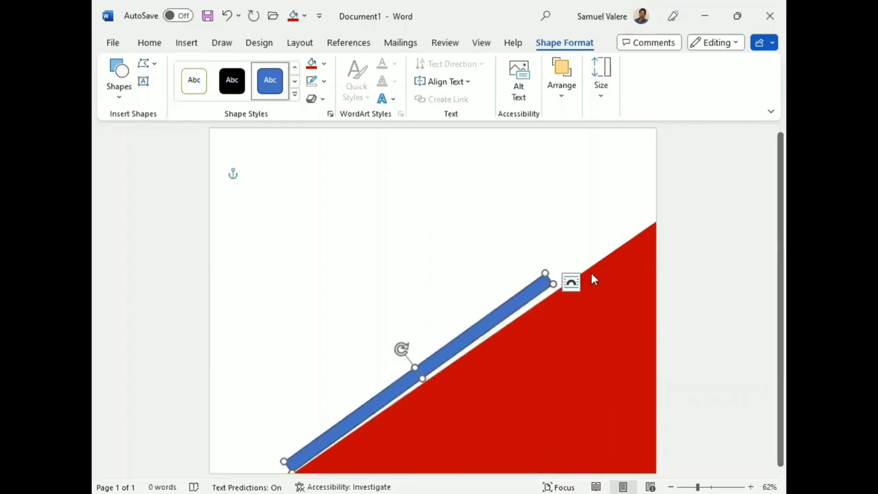
left_click_drag(552, 282, 673, 203)
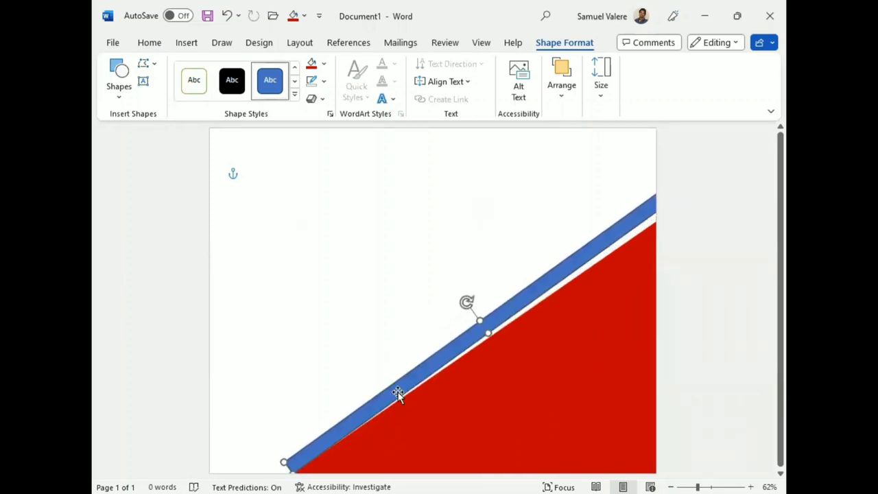
Step: Lengthen the bar to the page's bottom edge and fine-tune its position and tilt
left_click_drag(398, 392, 373, 403)
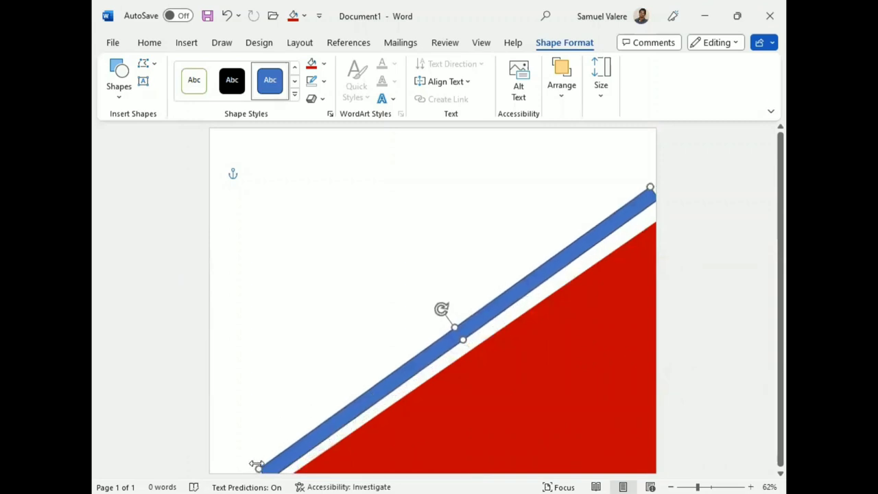
left_click_drag(258, 469, 243, 473)
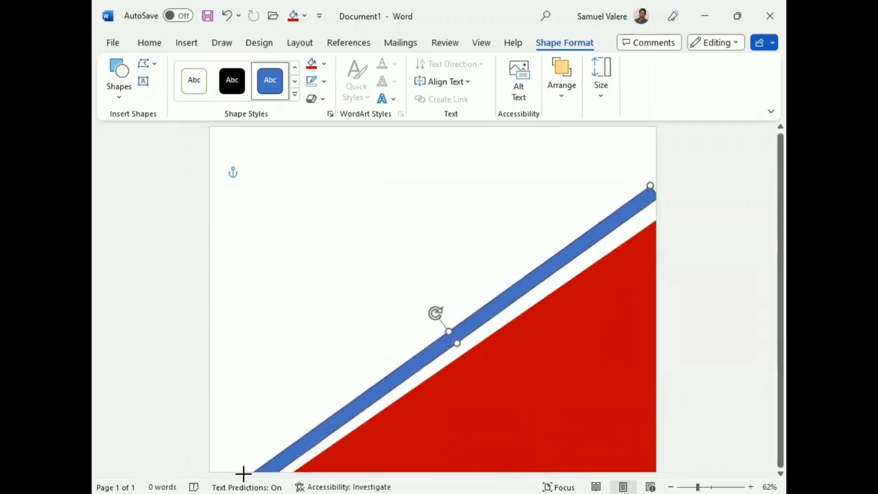
left_click_drag(243, 473, 243, 474)
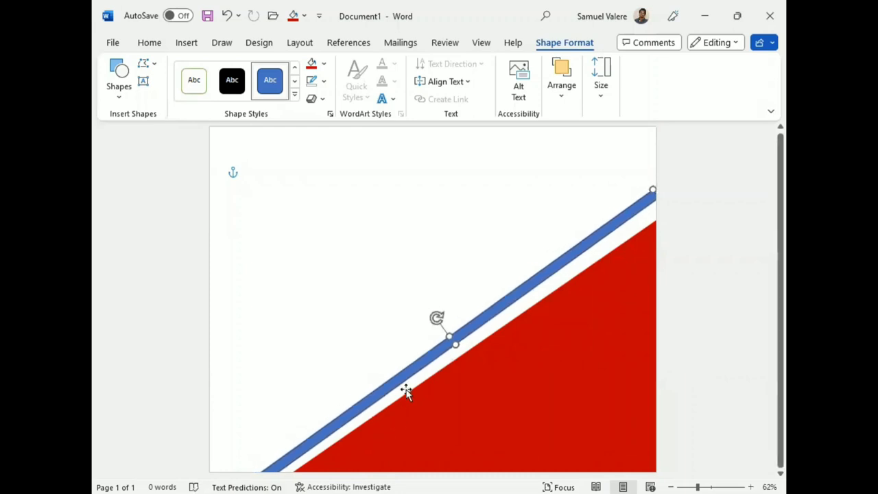
left_click_drag(408, 372, 409, 375)
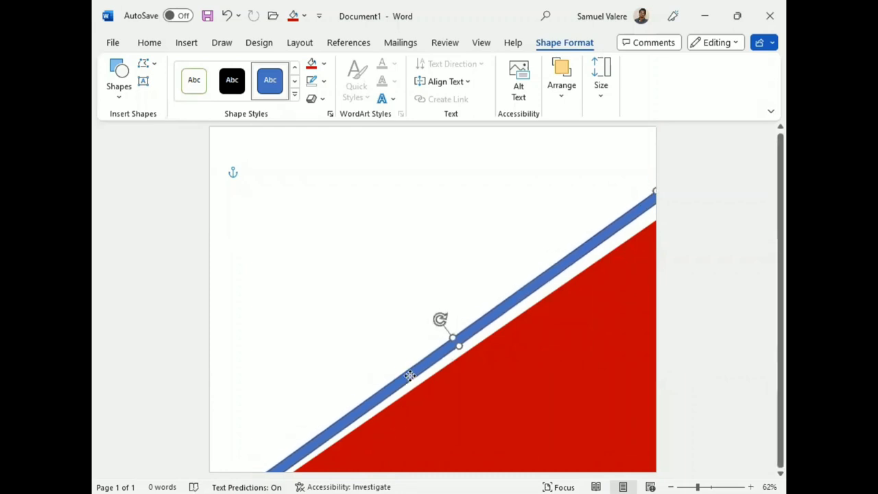
left_click_drag(441, 318, 442, 318)
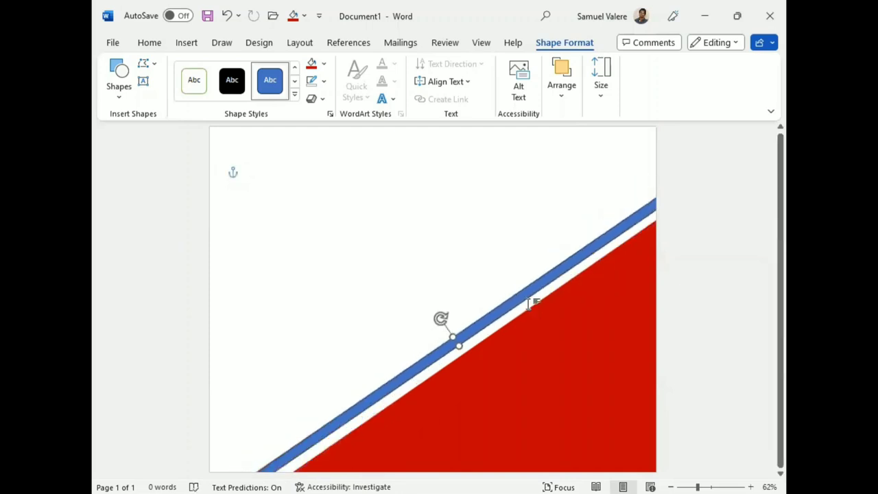
Step: Nudge the triangle's top-left corner and fill the diagonal bar red
left_click(554, 331)
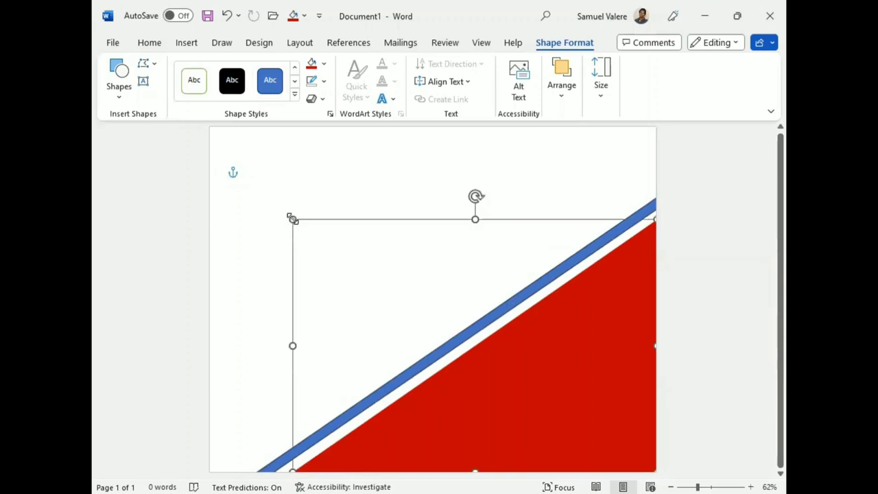
left_click_drag(291, 218, 290, 217)
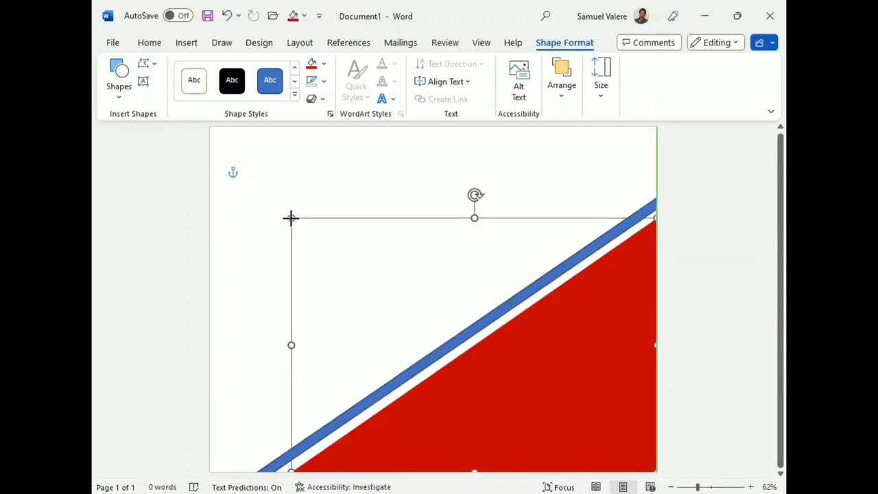
left_click(462, 333)
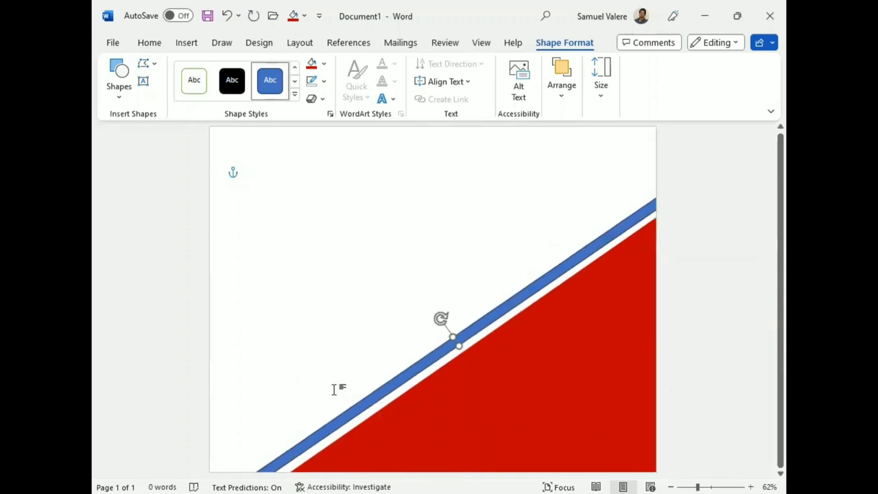
left_click(312, 81)
left_click(400, 231)
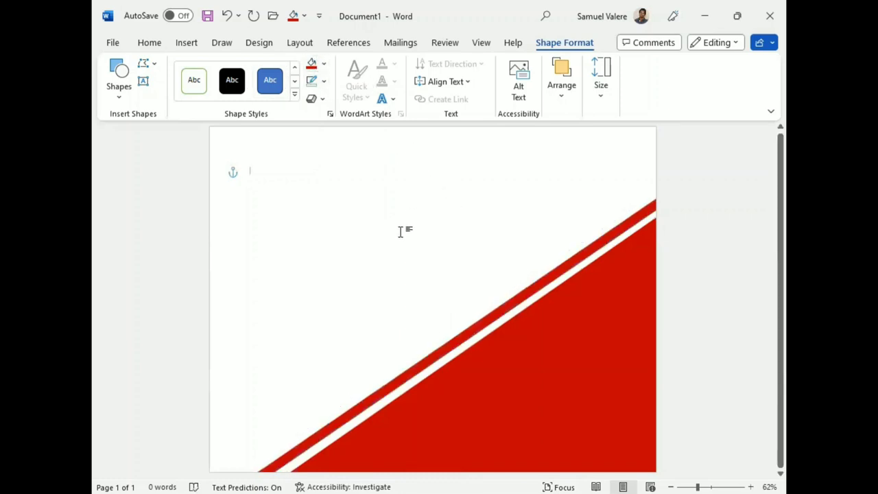
Step: Draw a new rectangle near the top-left of the page, undoing an accidental shift of the red shape
left_click(186, 43)
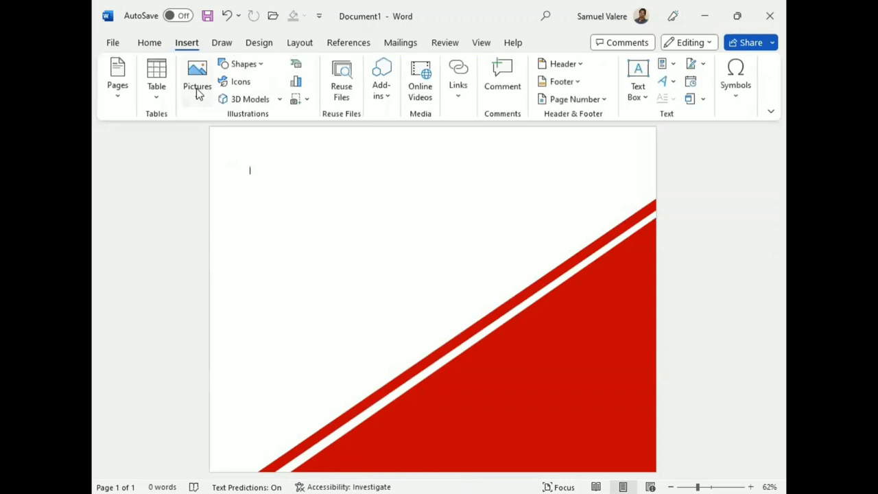
left_click(240, 64)
left_click(278, 97)
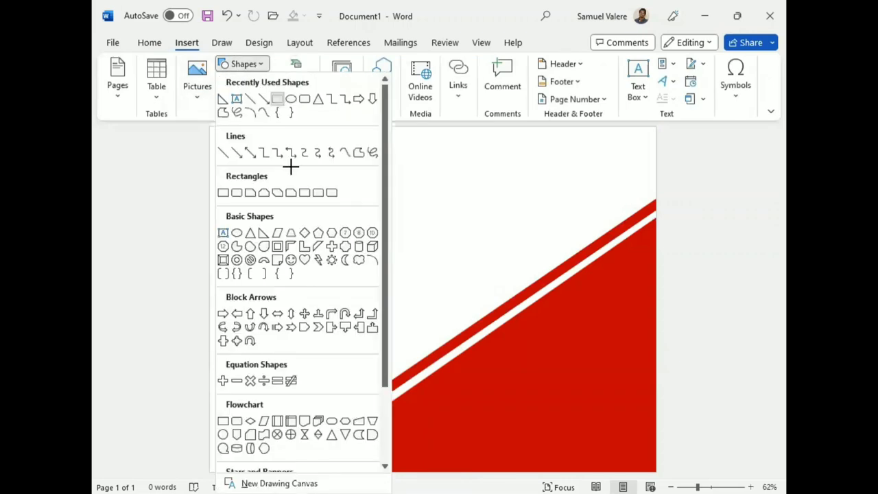
left_click_drag(234, 147, 502, 324)
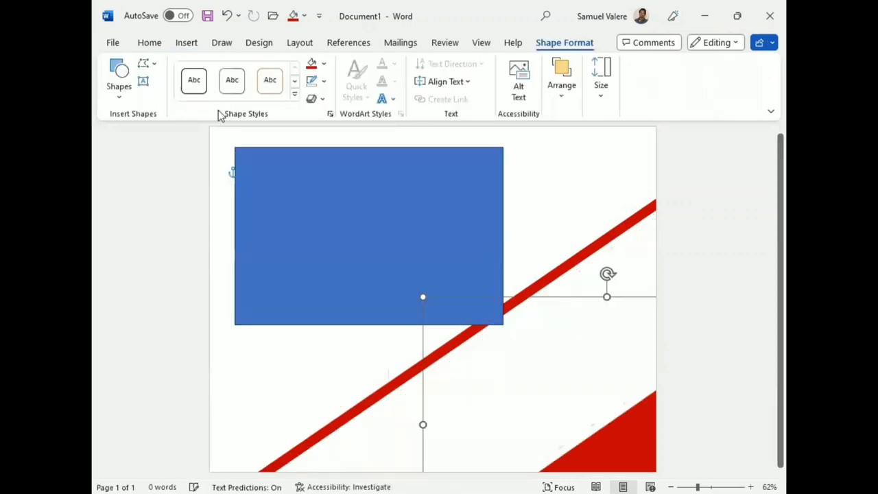
left_click(227, 15)
Step: Enlarge and reposition the rectangle to cover most of the page, leaving the red stripe edges visible
left_click(335, 176)
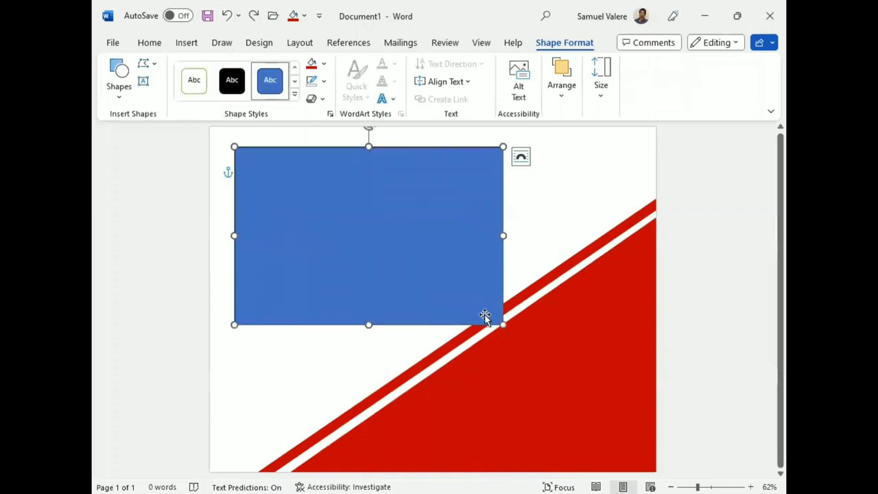
mouse_move(503, 325)
left_mouse_down()
mouse_move(627, 436)
mouse_move(621, 439)
left_mouse_up()
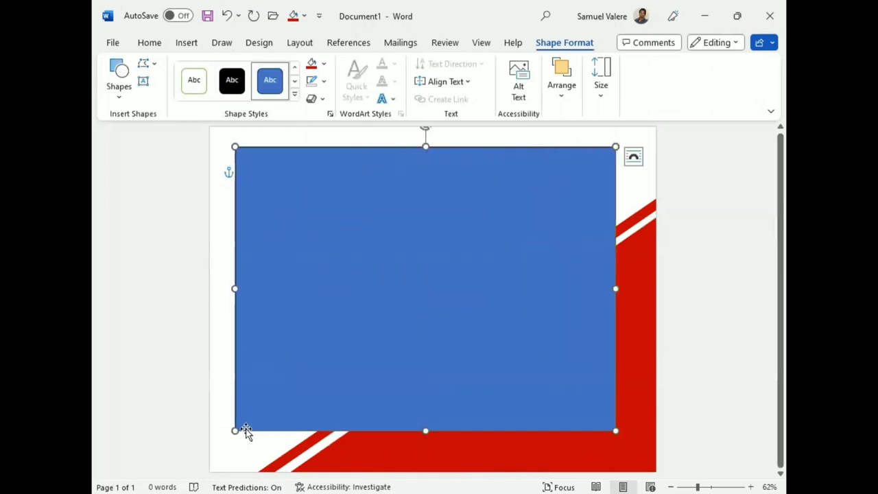
left_click_drag(235, 431, 225, 434)
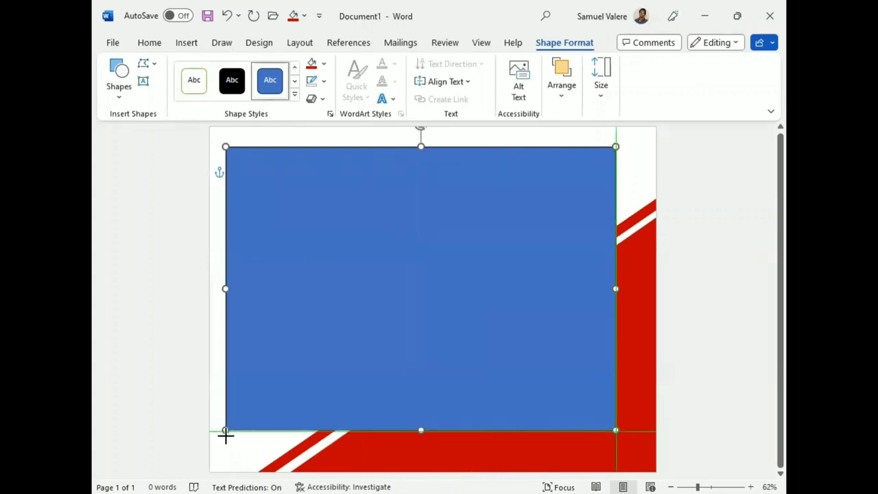
left_click_drag(367, 323, 405, 329)
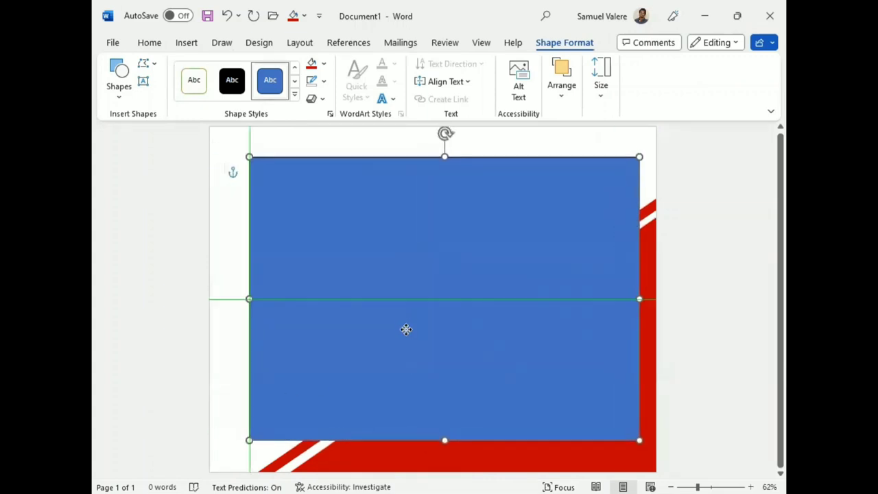
left_click_drag(249, 439, 220, 455)
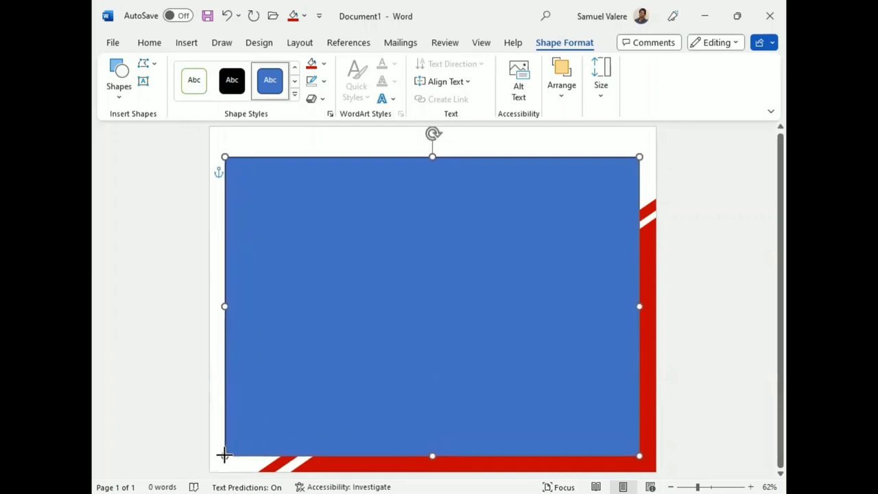
left_click_drag(430, 156, 430, 145)
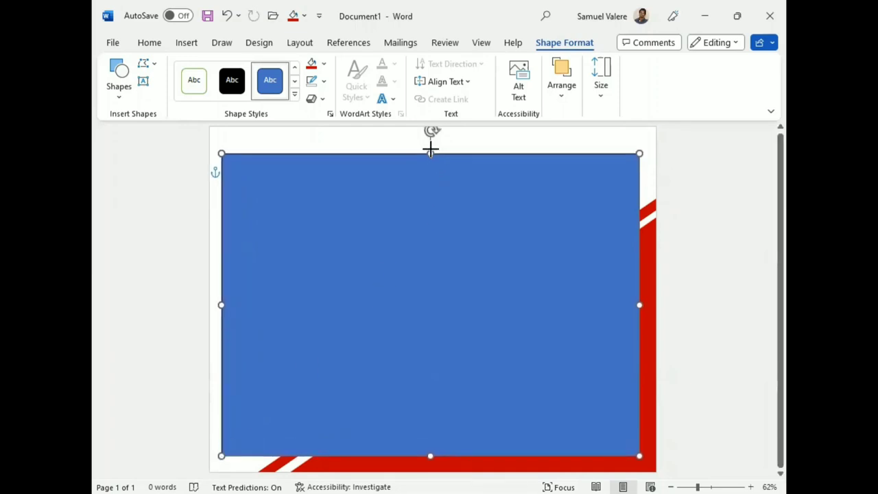
left_click_drag(461, 286, 466, 277)
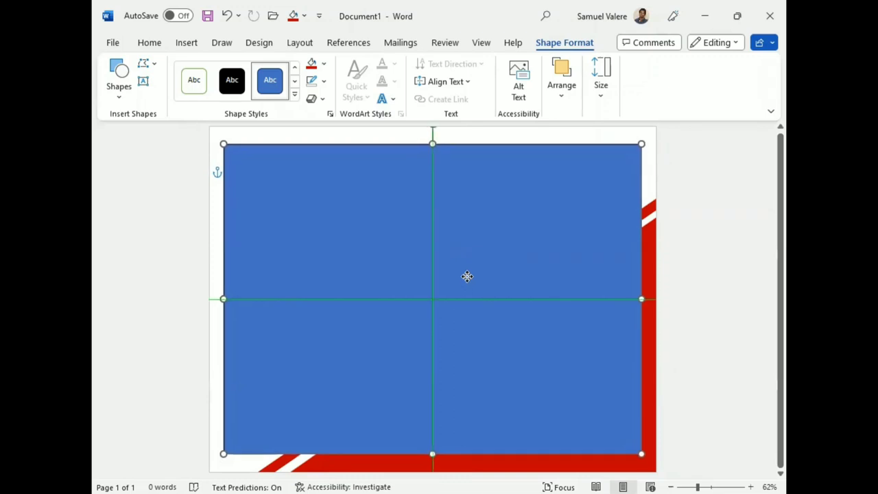
Step: Fill the large rectangle white with a dark grey outline, then draw a text box near its top
left_click(325, 65)
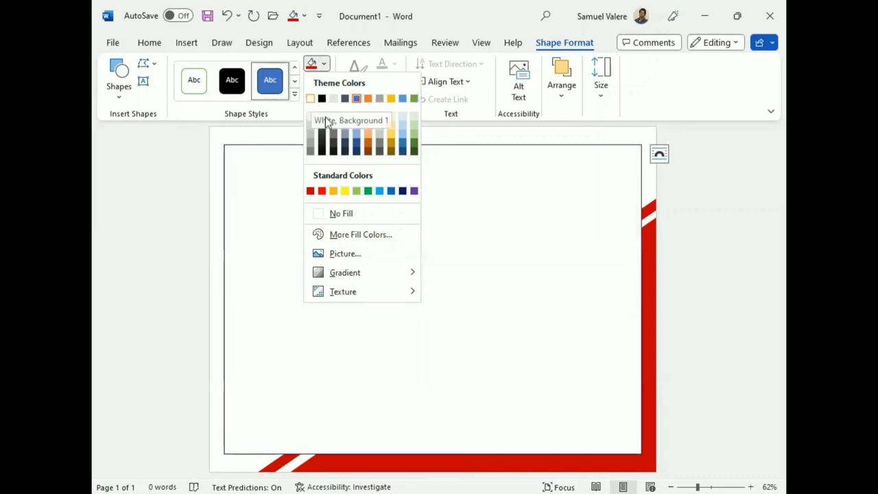
left_click(312, 100)
left_click(315, 80)
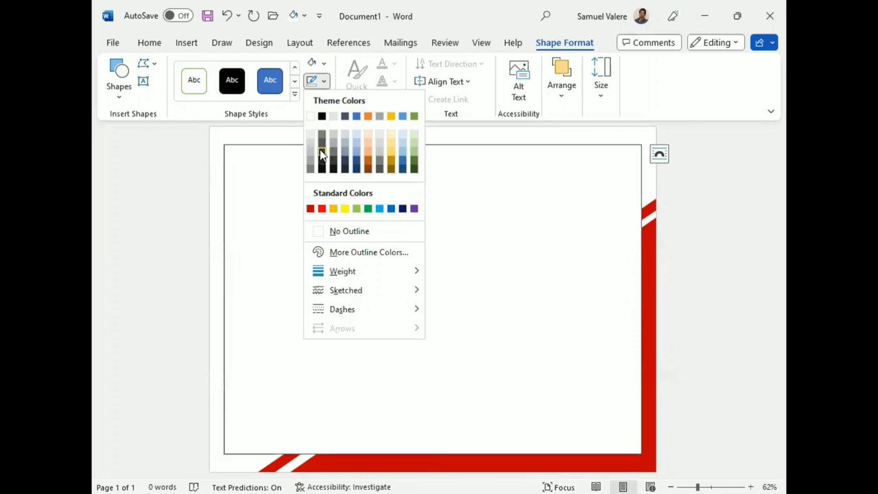
left_click(321, 152)
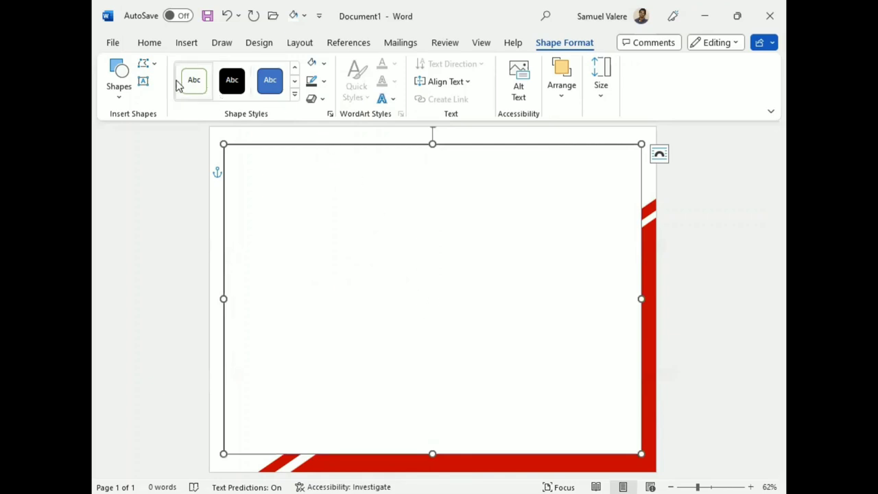
left_click(142, 81)
left_click_drag(304, 176, 487, 212)
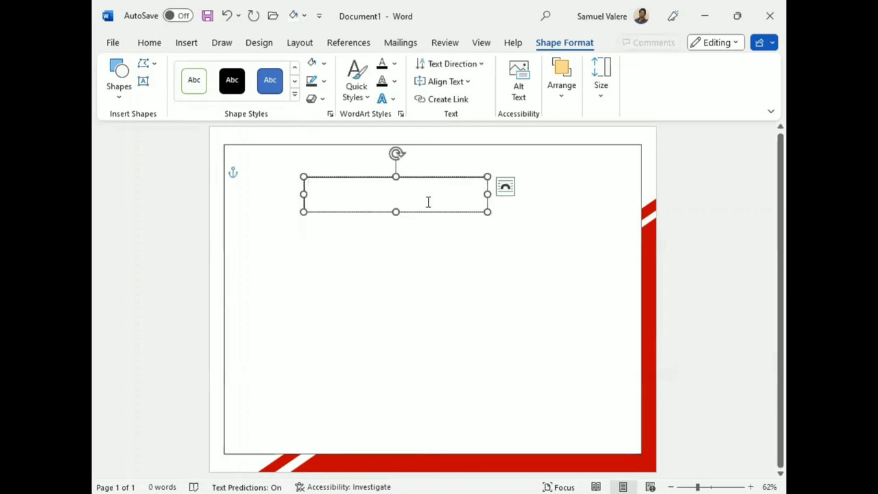
Step: Type the title 'Certificat D'appreciation' and make its text box borderless with no fill
type("Certificat D'appreciation")
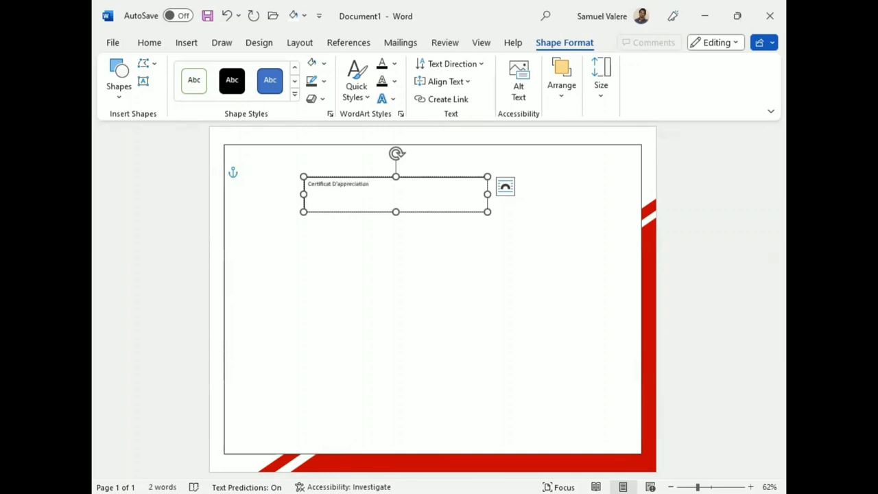
triple_click(342, 185)
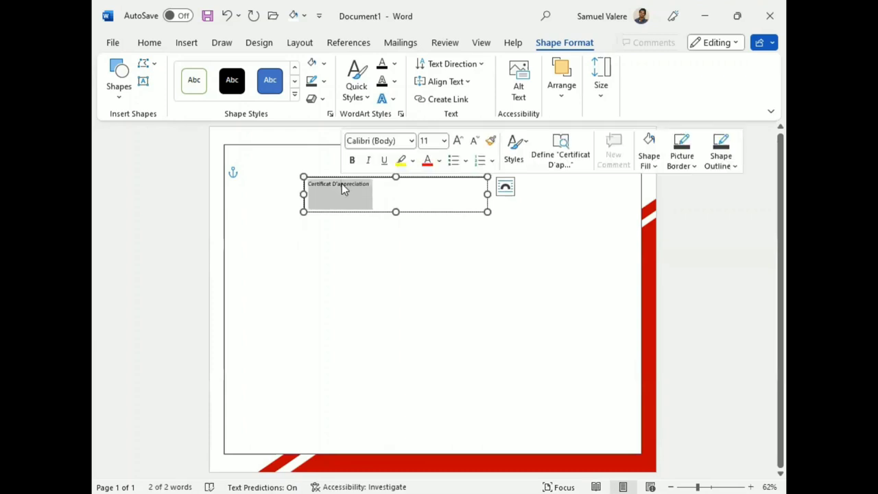
left_click(324, 81)
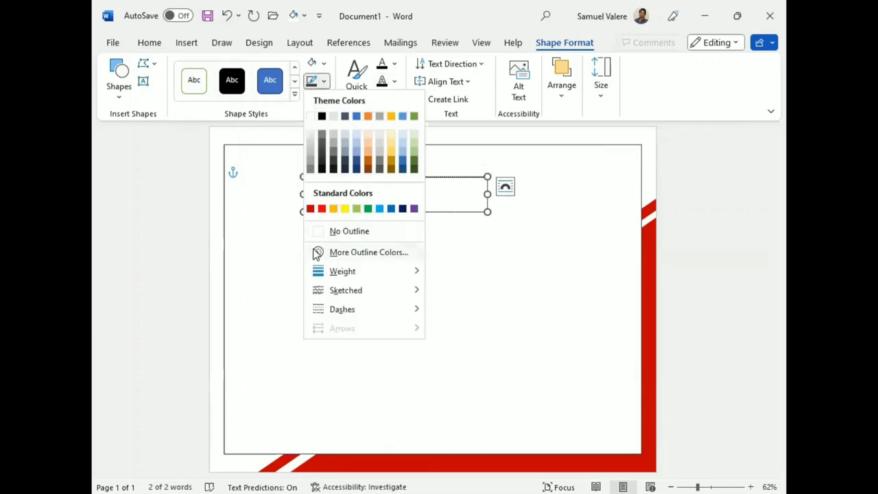
left_click(319, 229)
left_click(325, 63)
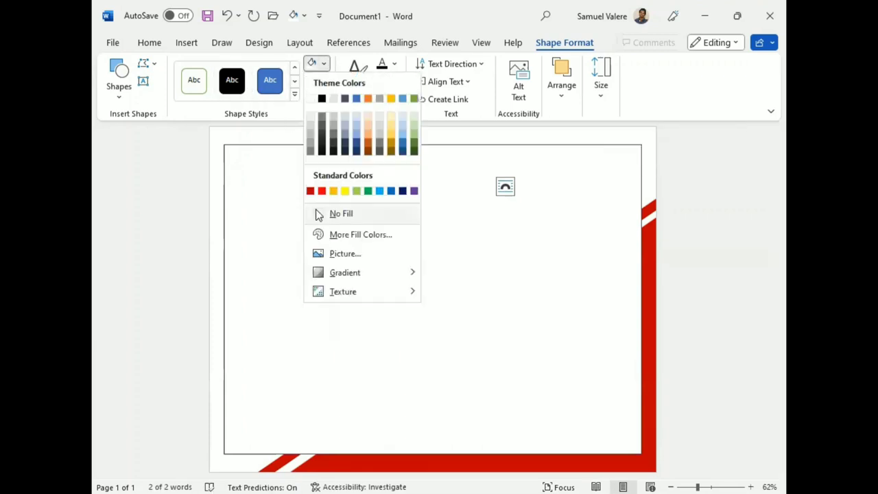
left_click(202, 54)
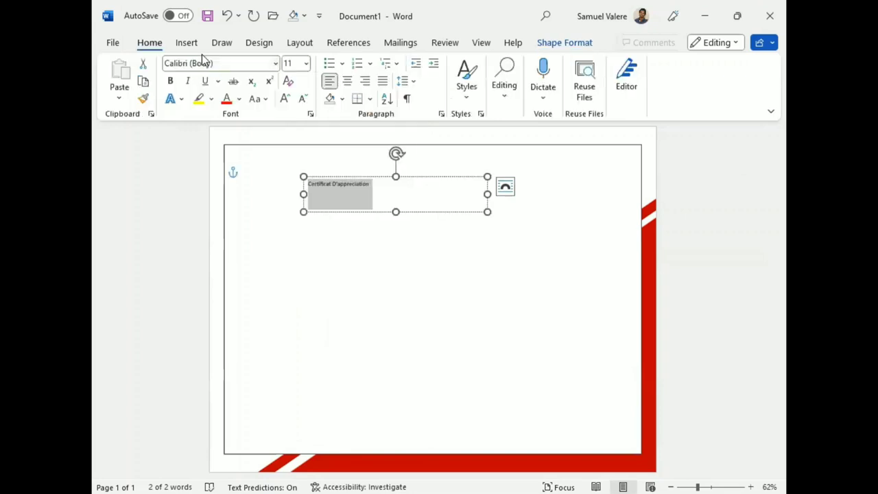
Step: Set the title text in the Algerian font
key("ctrl+a")
left_click(203, 60)
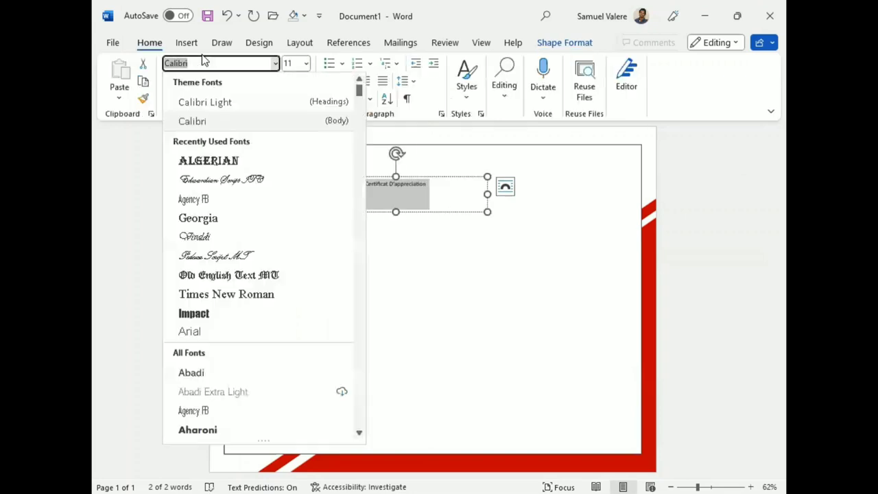
left_click(208, 160)
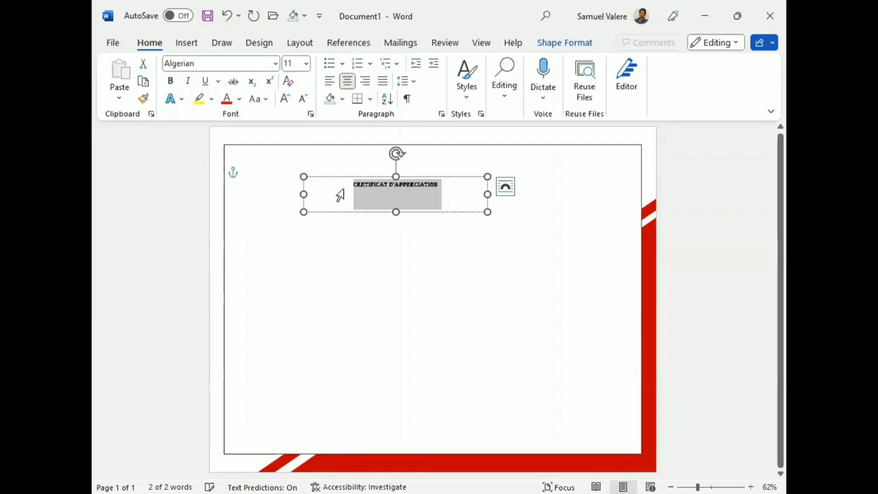
Step: Increase the title's font size and reshape its text box to show the wrapped text
key("ctrl+shift+period")
key("ctrl+shift+period")
key("ctrl+shift+period")
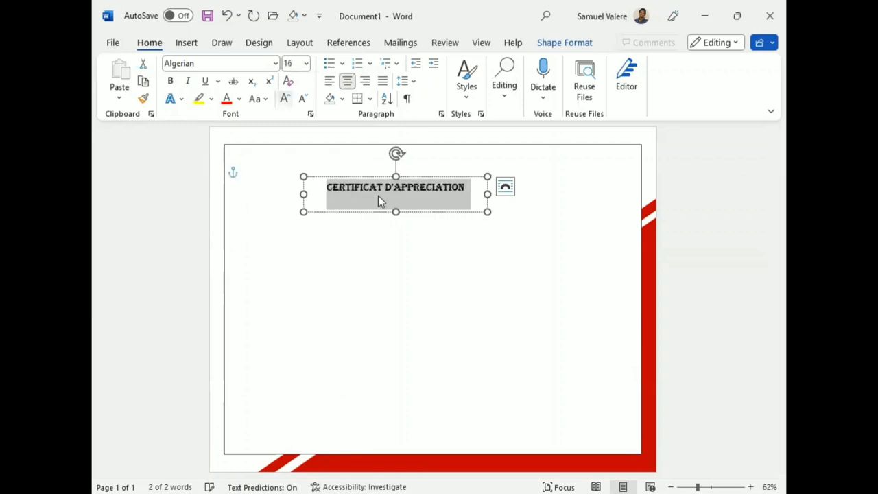
key("ctrl+shift+period")
key("ctrl+shift+period")
key("ctrl+shift+period")
key("ctrl+shift+period")
key("ctrl+shift+period")
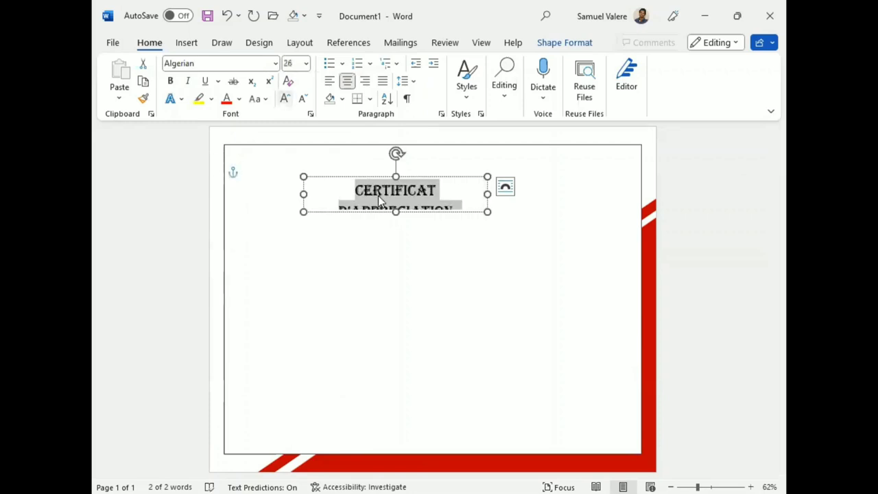
key("ctrl+shift+period")
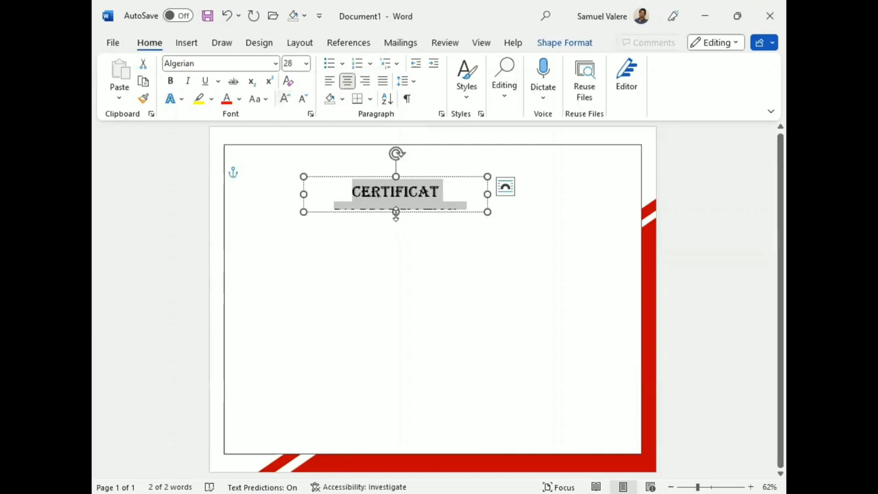
left_click_drag(396, 212, 394, 216)
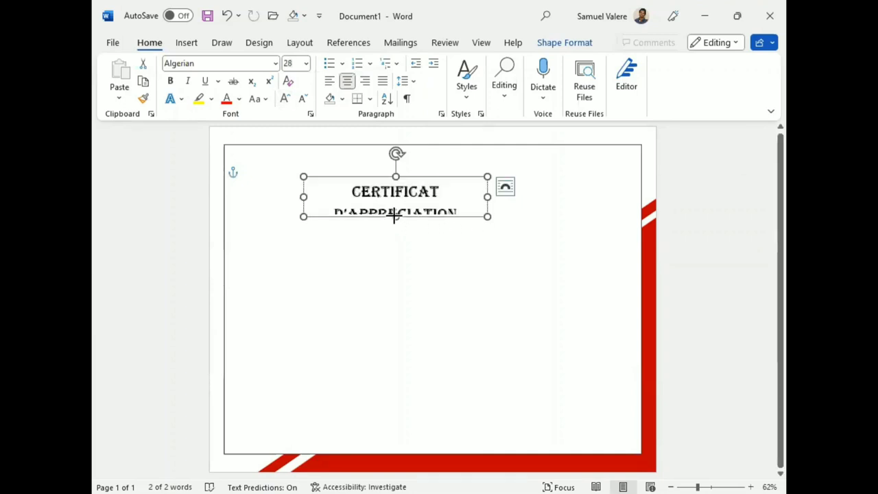
mouse_move(487, 197)
left_mouse_down()
mouse_move(551, 196)
mouse_move(319, 194)
left_mouse_up()
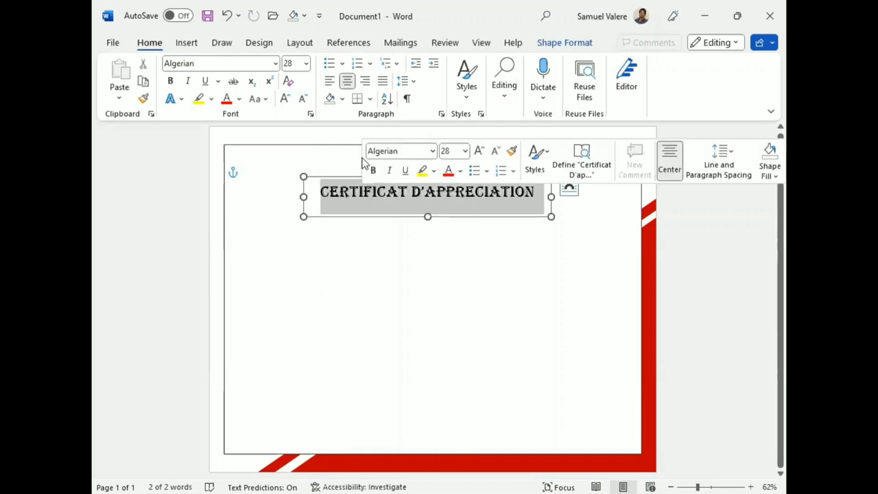
Step: Enlarge the title to 48 pt and widen its box so it fits one line snugly
key("ctrl+shift+period")
key("ctrl+shift+period")
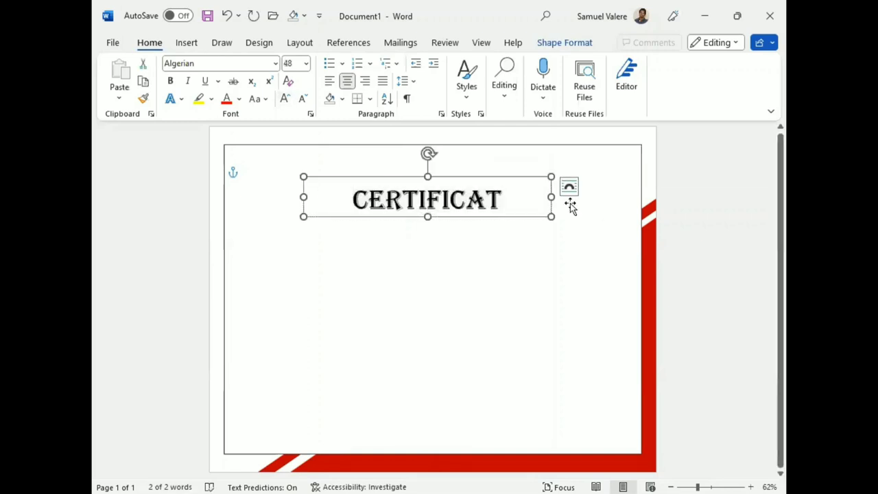
left_click_drag(551, 197, 588, 197)
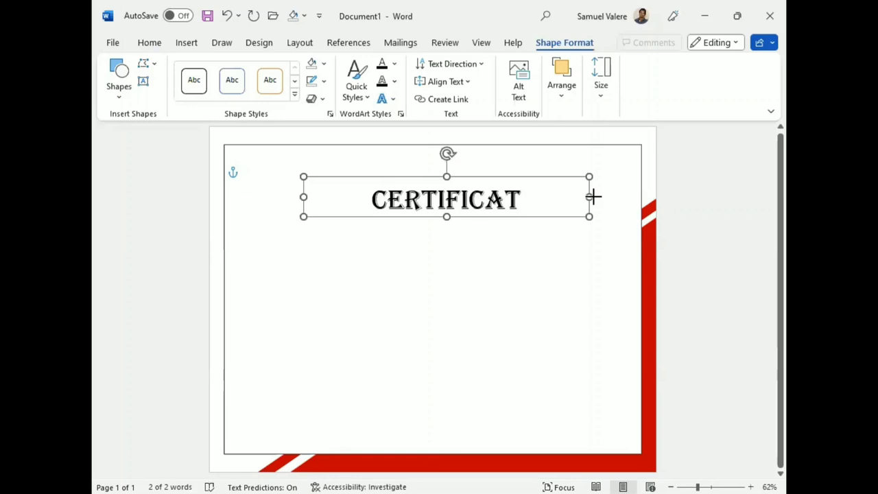
left_click_drag(447, 217, 449, 242)
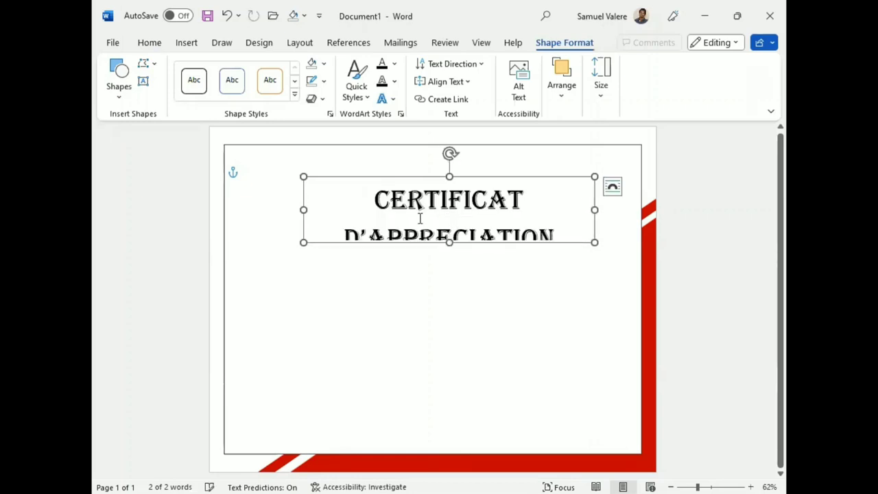
left_click_drag(303, 209, 238, 200)
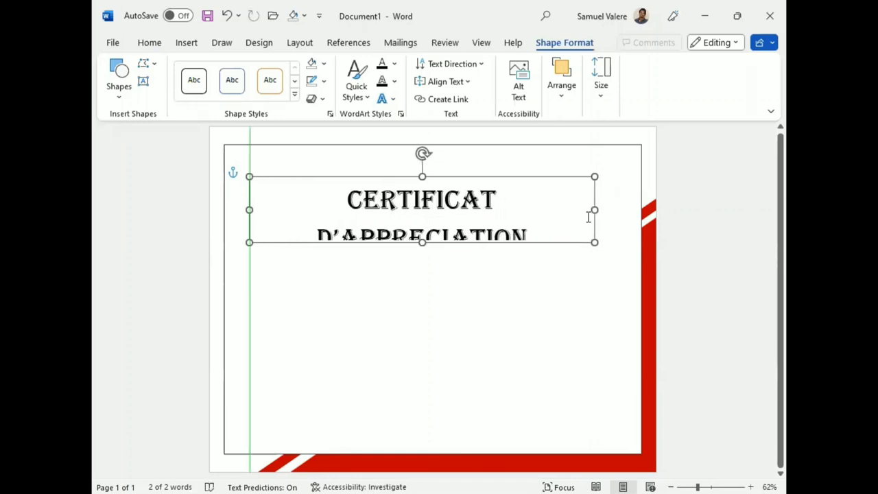
left_click_drag(595, 210, 637, 210)
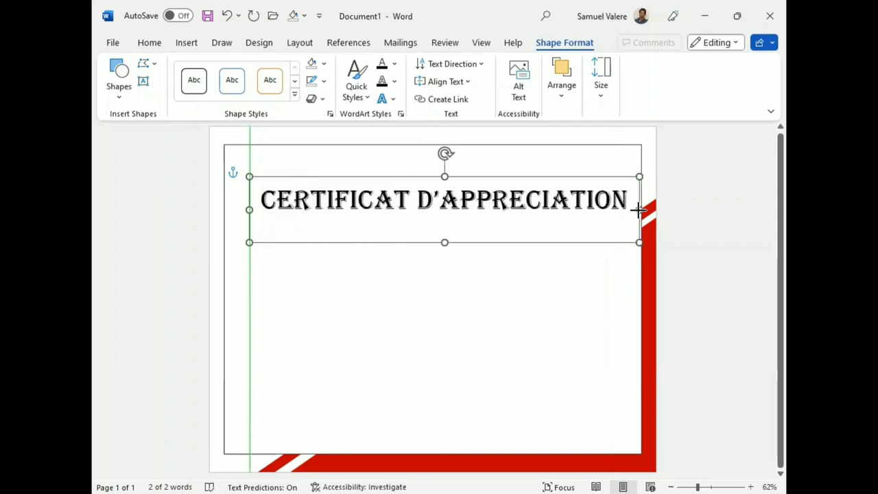
left_click_drag(444, 242, 443, 222)
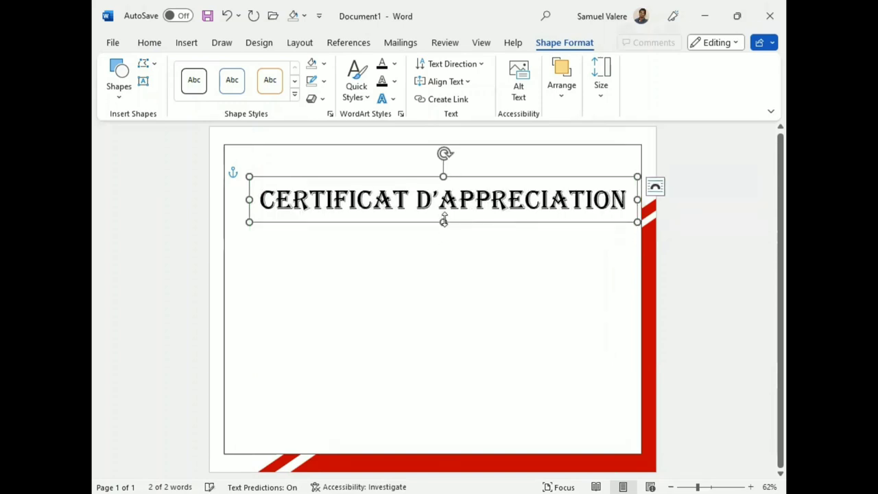
Step: Reduce the title's font size to 40 pt
triple_click(447, 200)
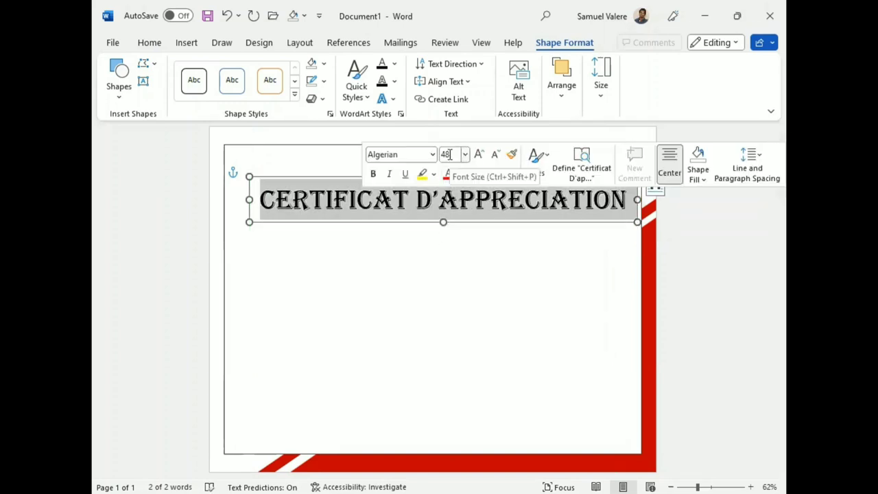
left_click(449, 155)
type("36")
key("Return")
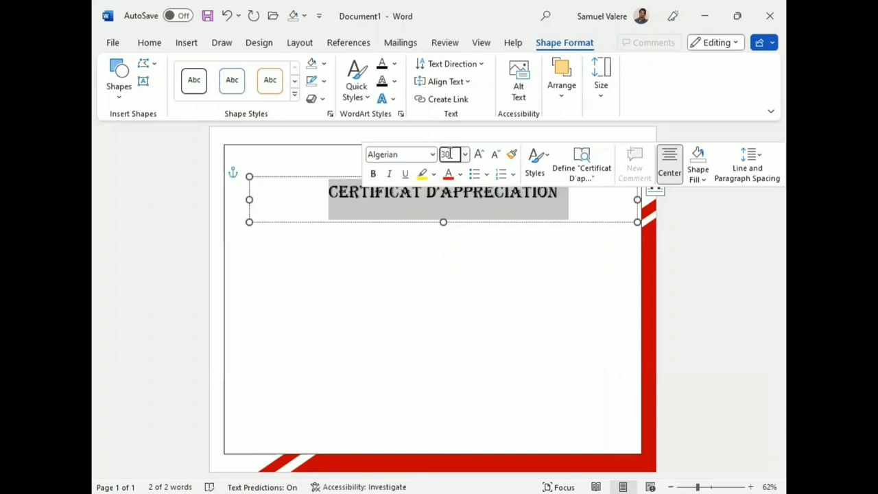
key("Return")
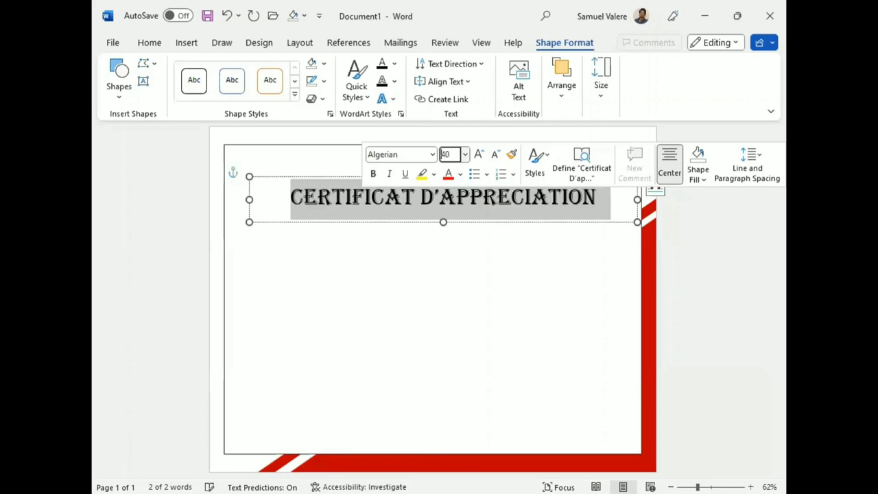
Step: Narrow the title box and nudge it to the horizontal centre near the top
left_click(443, 221)
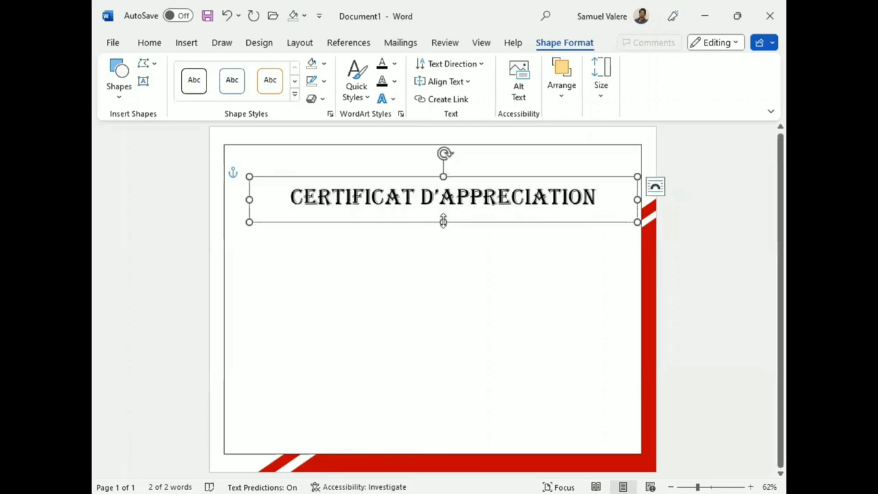
left_click_drag(637, 199, 585, 198)
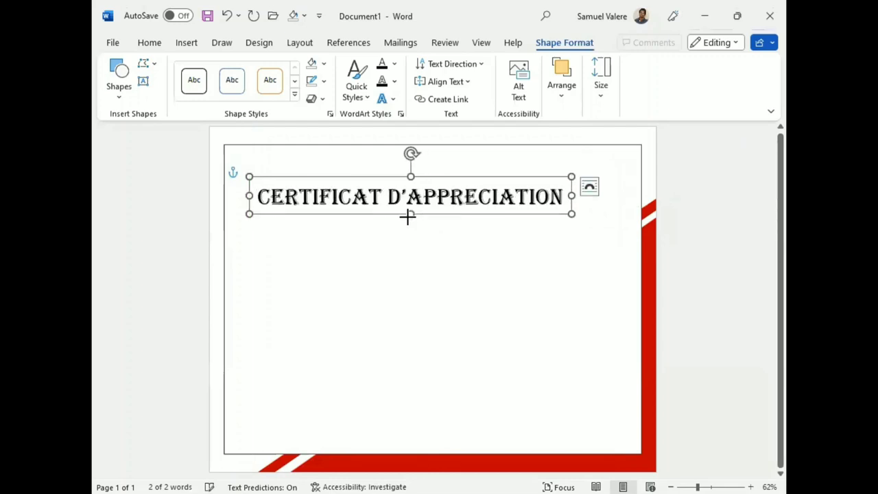
key("Right")
key("Right")
key("Right")
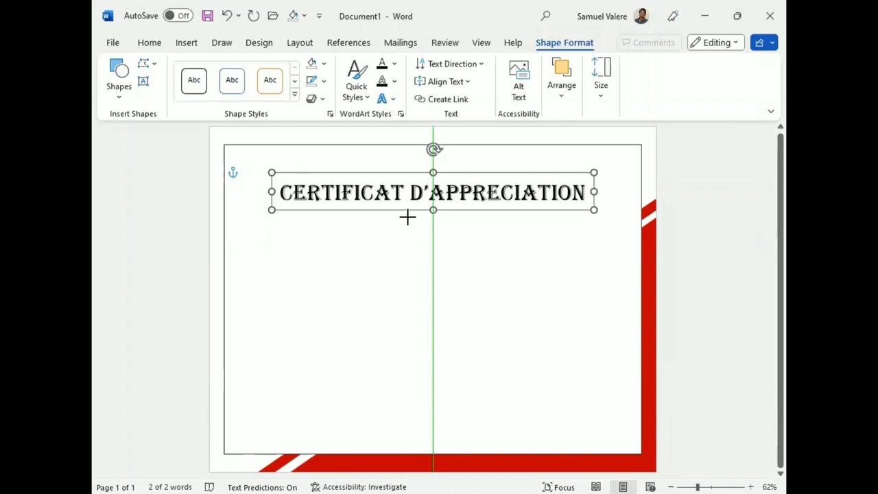
key("Up")
Step: Colour the title lettering dark red
key("ctrl+a")
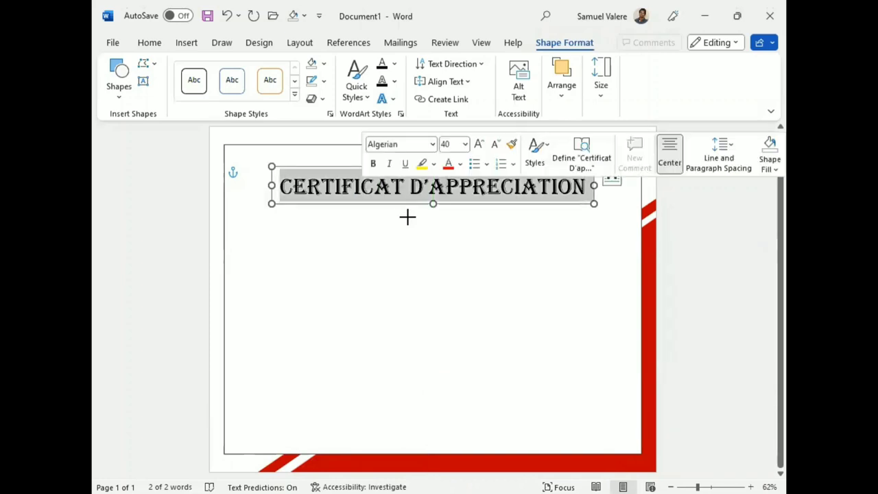
left_click(460, 164)
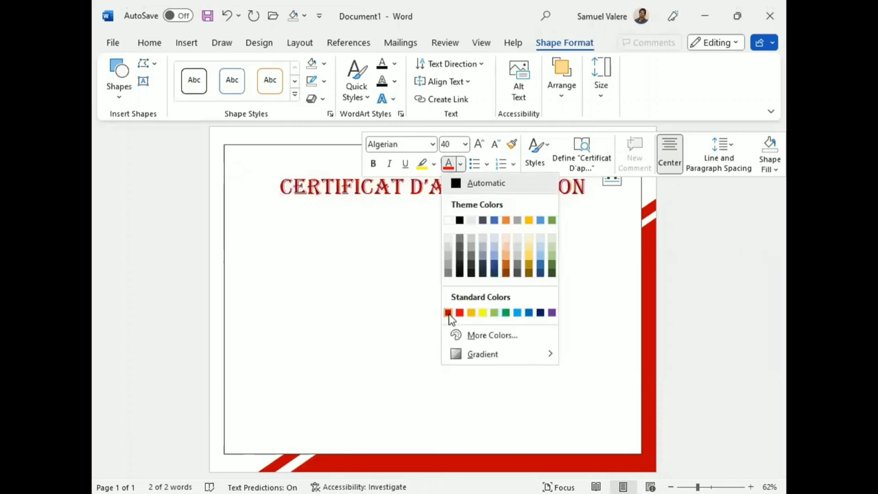
left_click(448, 313)
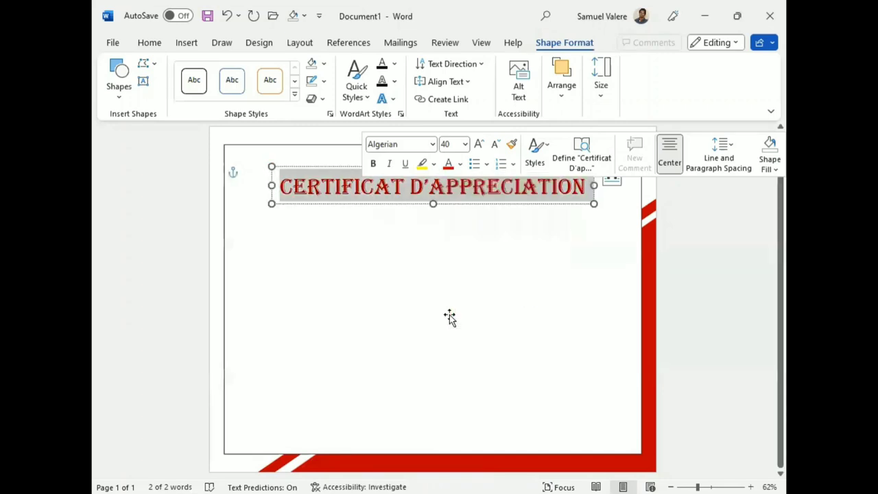
key("Escape")
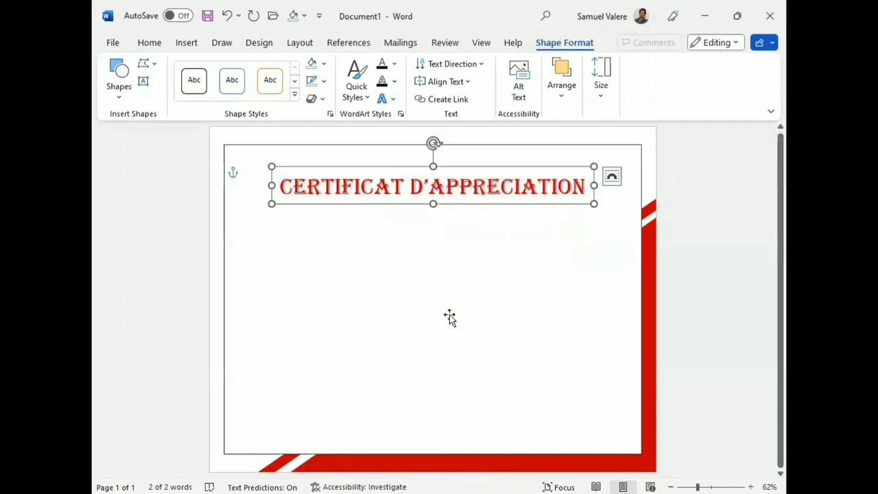
Step: Draw a text box below the title and type 'En tout Honneur Nous Attribuons A Monsieur'
left_click(143, 81)
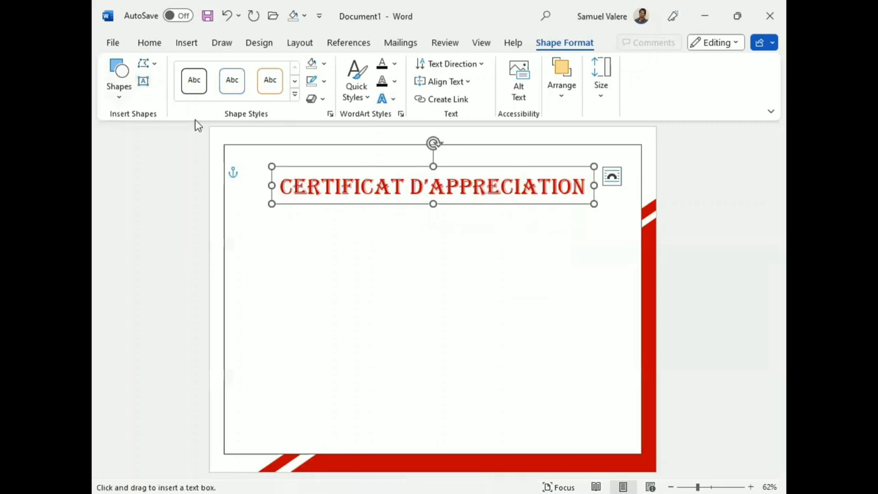
left_click_drag(306, 232, 532, 264)
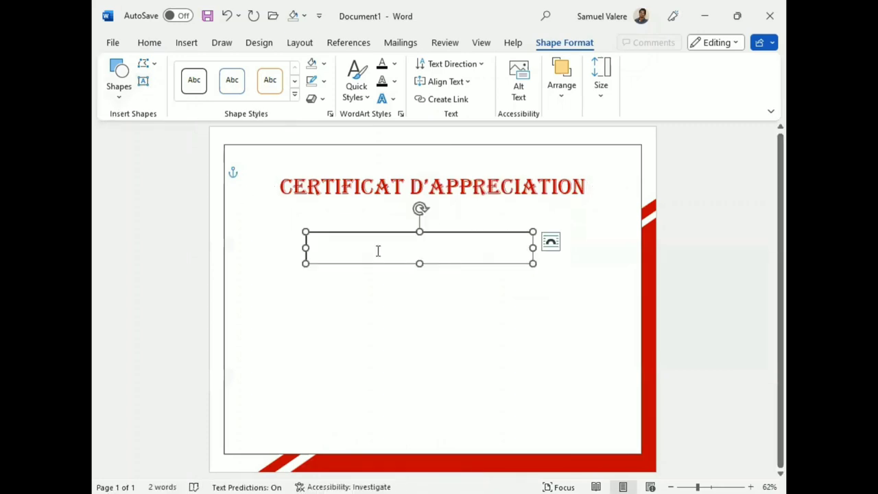
type("En tou")
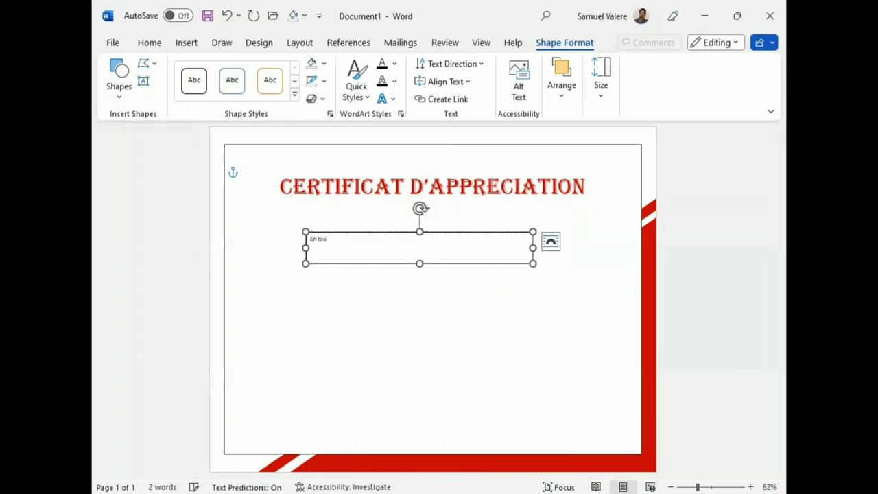
type(" Honneur Nous At")
type("tri")
type("A")
type(" Moi")
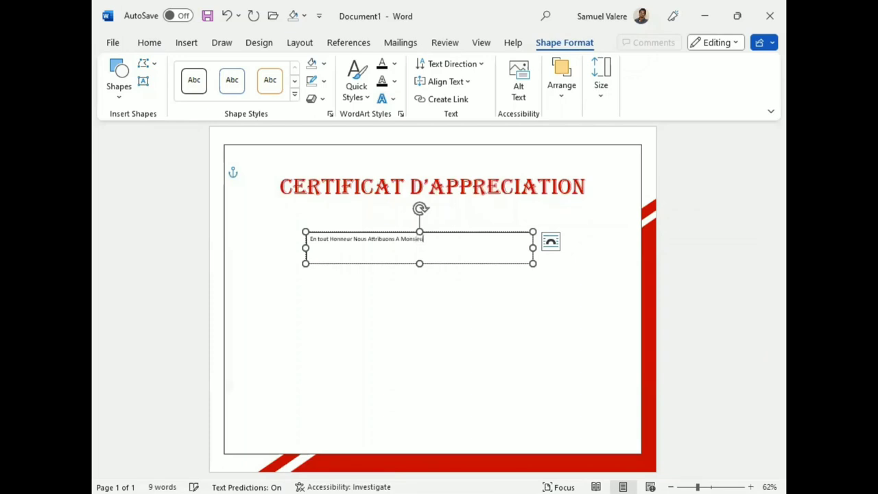
Step: Format the subtitle line in Georgia, centred, at 14 pt
triple_click(364, 240)
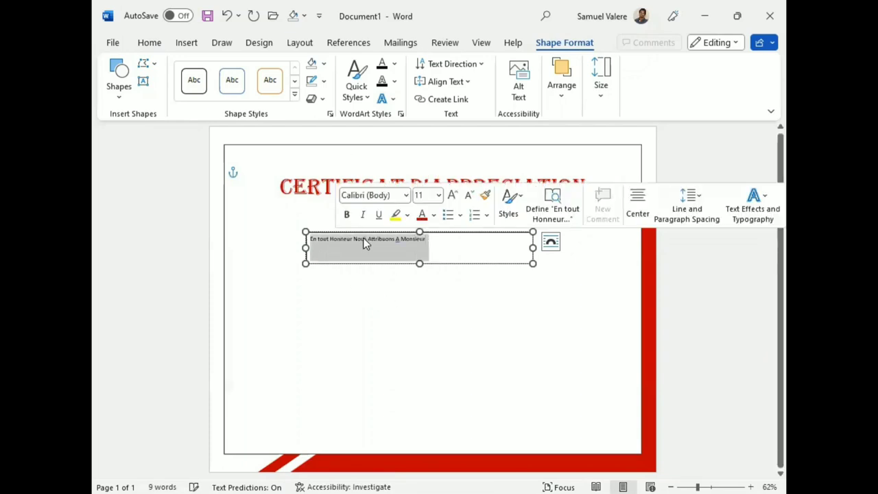
left_click(150, 43)
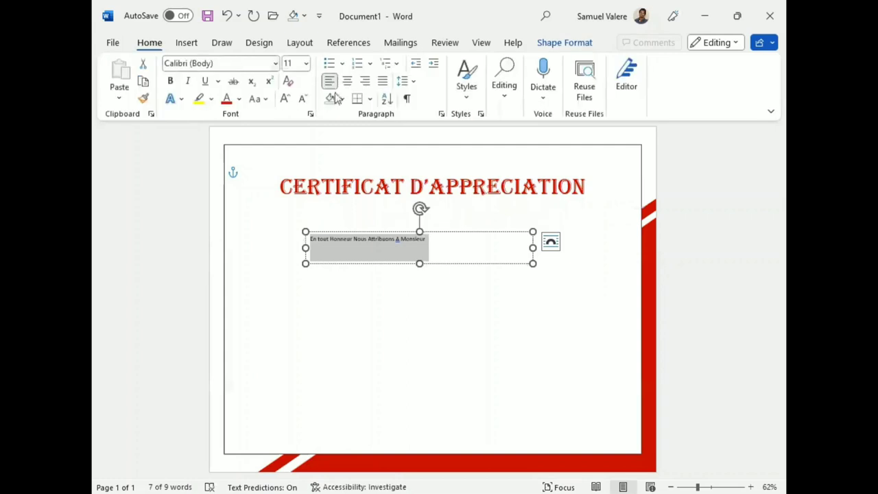
left_click(275, 65)
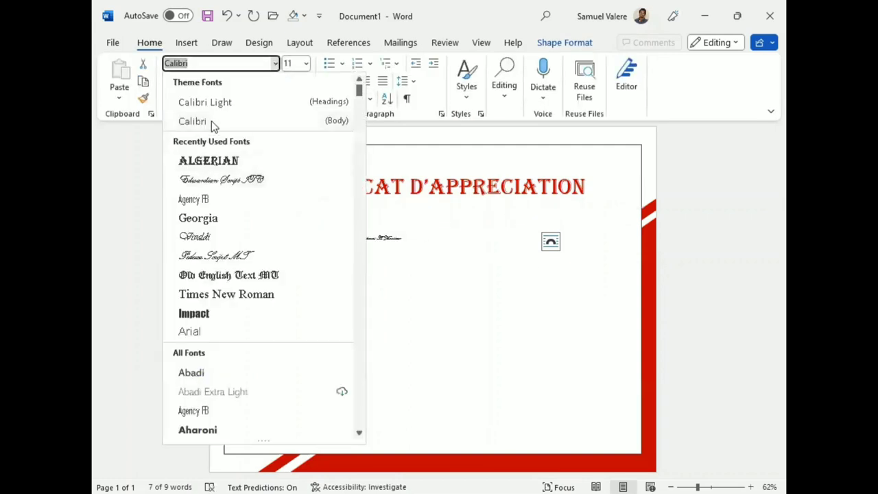
left_click(198, 218)
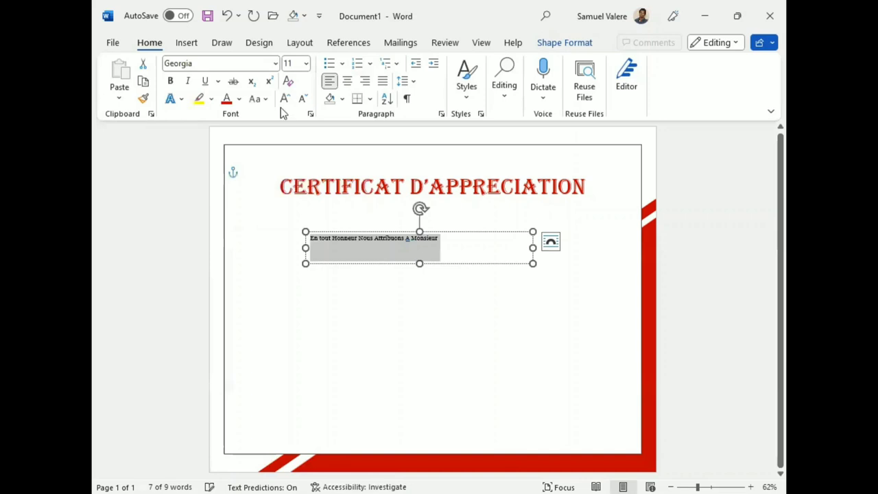
key("ctrl+e")
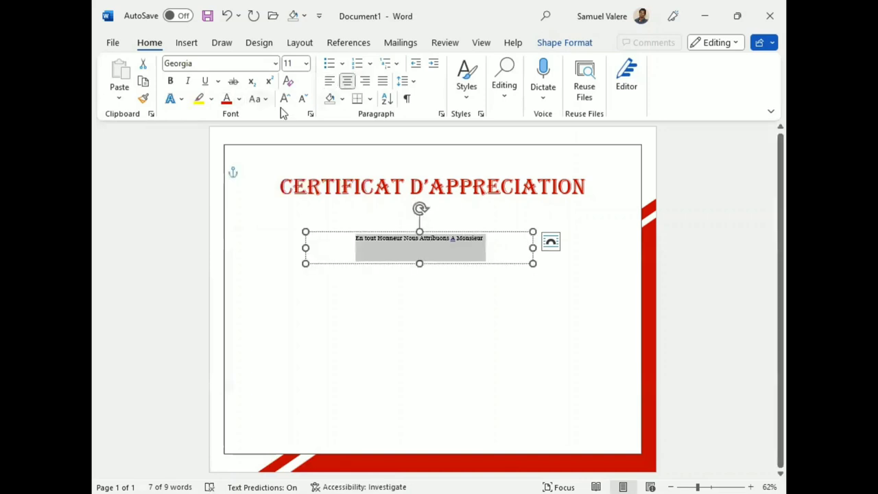
left_click(280, 107)
left_click(280, 107)
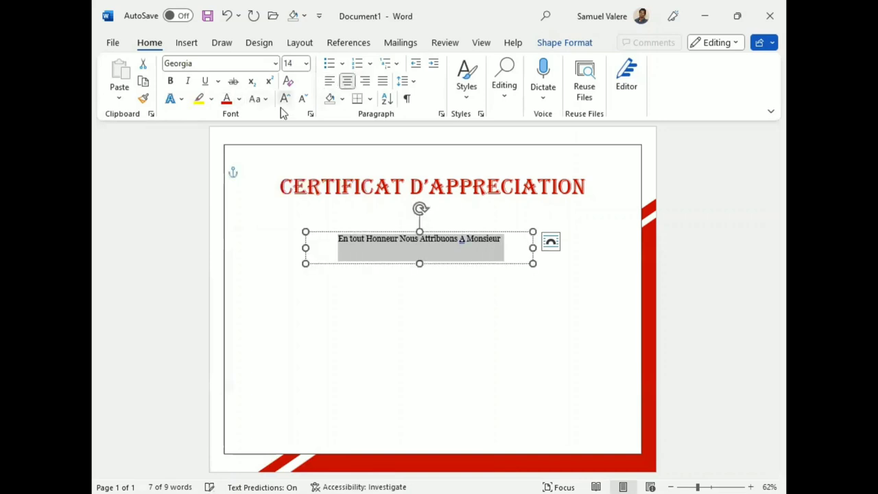
key("Right")
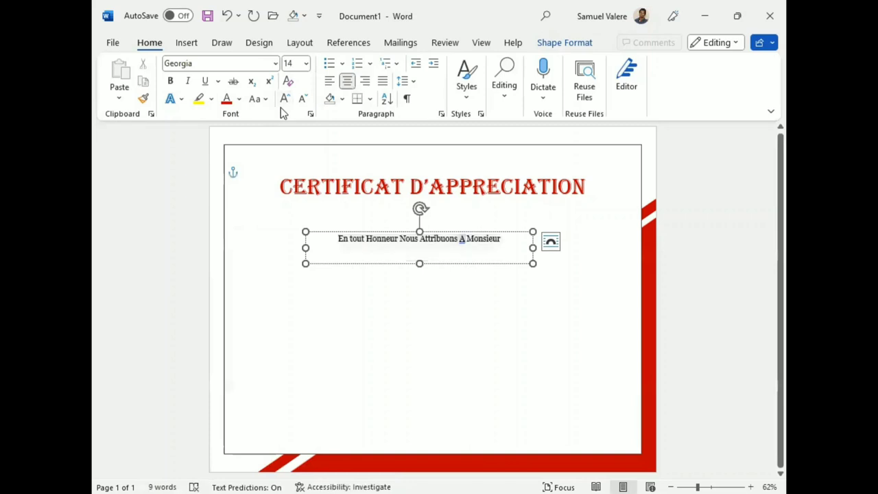
Step: Replace the subtitle's A with an accented À, fit the box to one line, and open the Font dialog
left_click(186, 42)
left_click(738, 99)
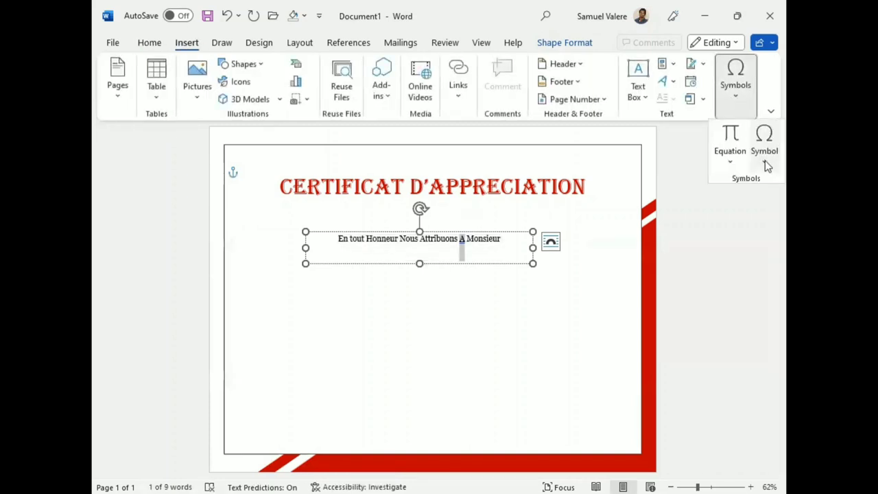
left_click(765, 161)
left_click(734, 181)
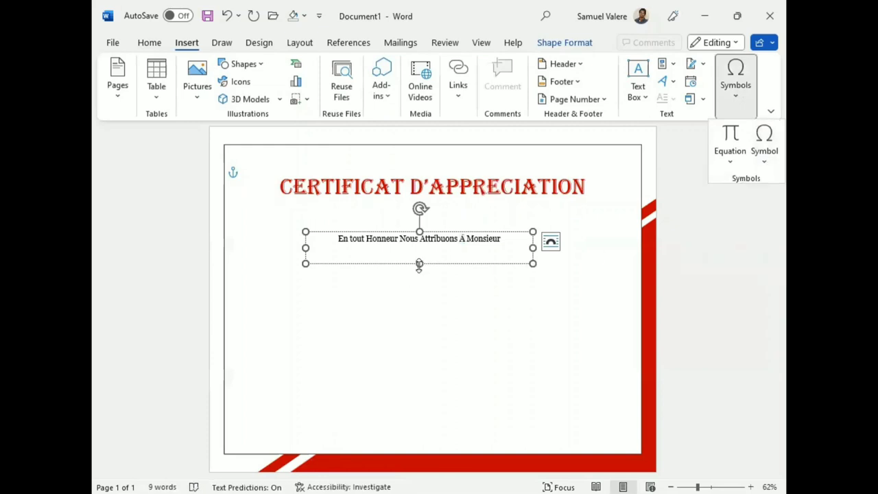
left_click_drag(419, 266, 419, 249)
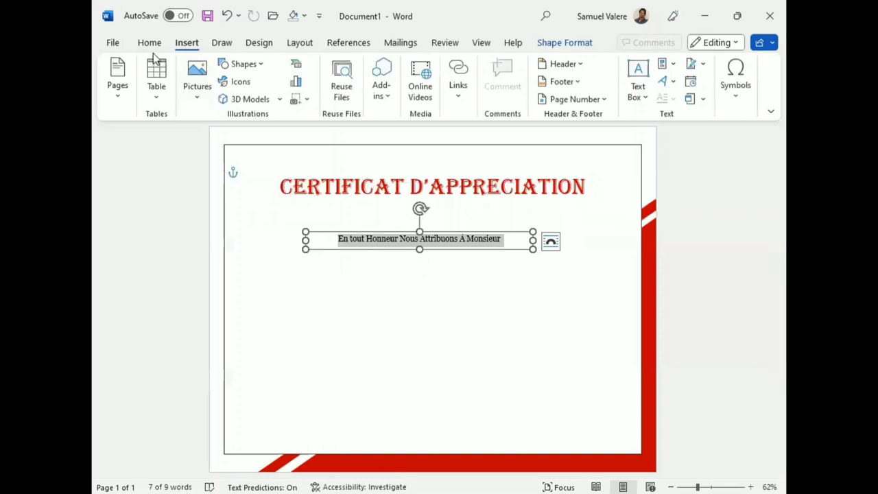
left_click(149, 43)
Step: Expand the subtitle's character spacing by 3 pt in the Font dialog
key("ctrl+d")
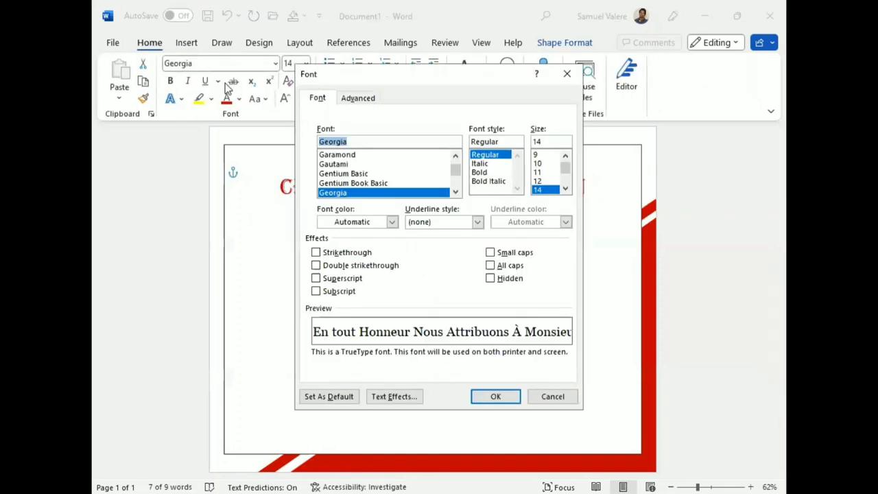
key("ctrl+Tab")
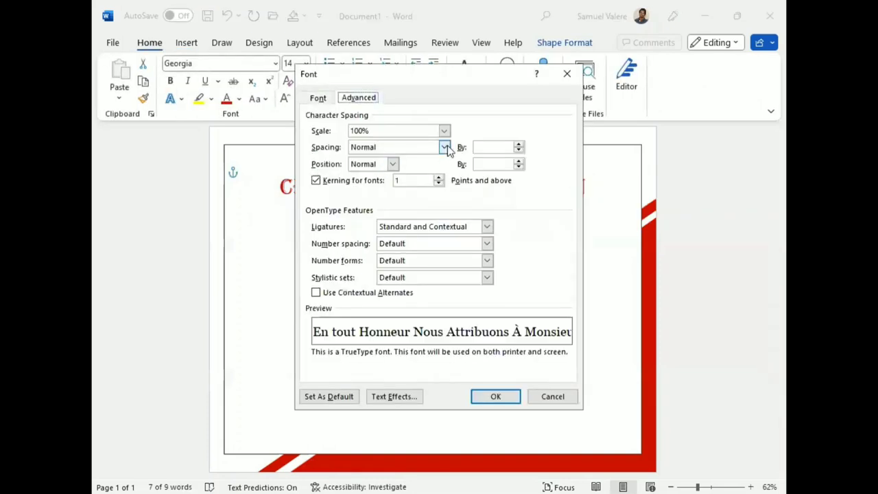
key("Tab")
left_click(444, 147)
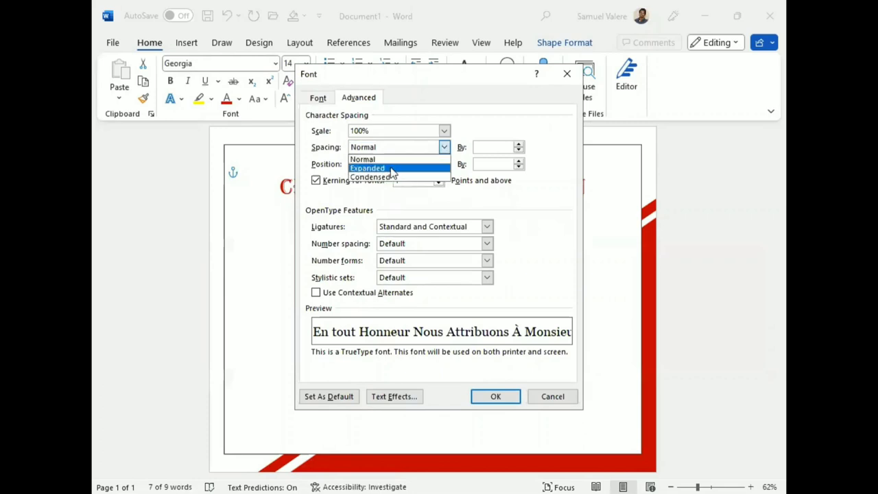
left_click(393, 168)
key("Tab")
type("3")
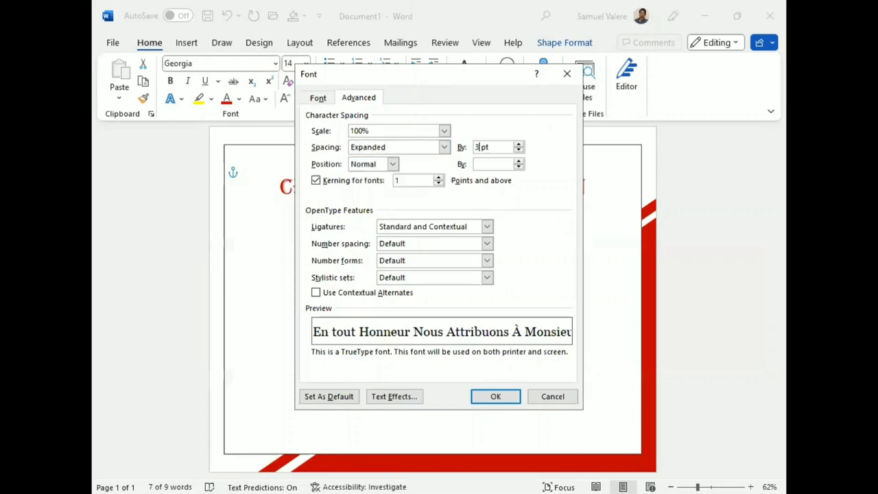
key("Return")
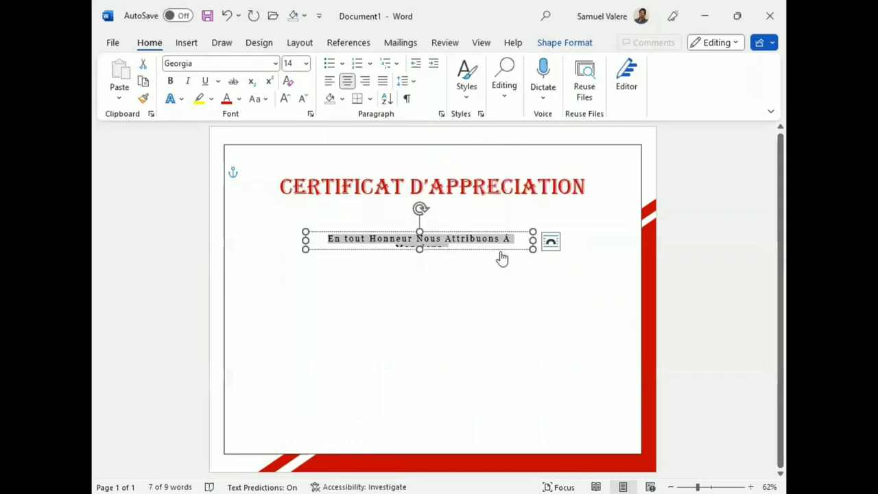
Step: Widen the subtitle box and nudge it up just beneath the title
mouse_move(533, 240)
left_mouse_down()
mouse_move(573, 239)
mouse_move(565, 217)
mouse_move(573, 239)
left_mouse_up()
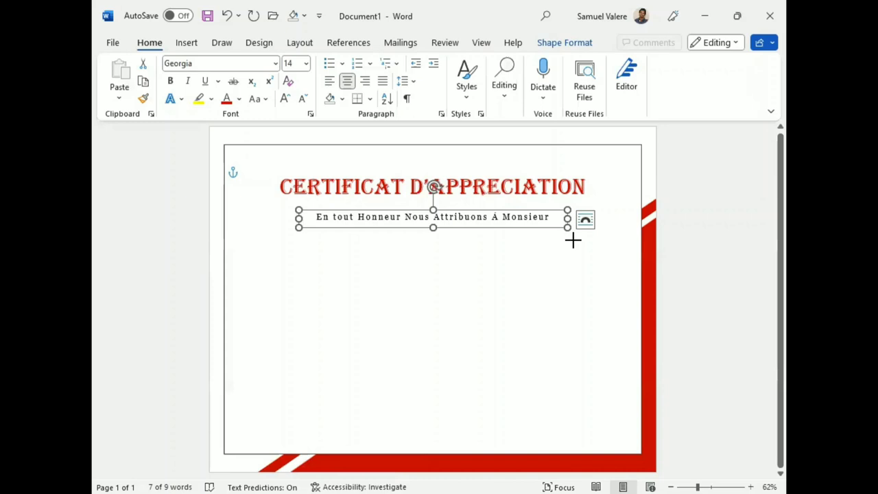
key("Up")
key("Tab")
Step: Duplicate the title text box and move the copy below the subtitle
left_click(412, 203)
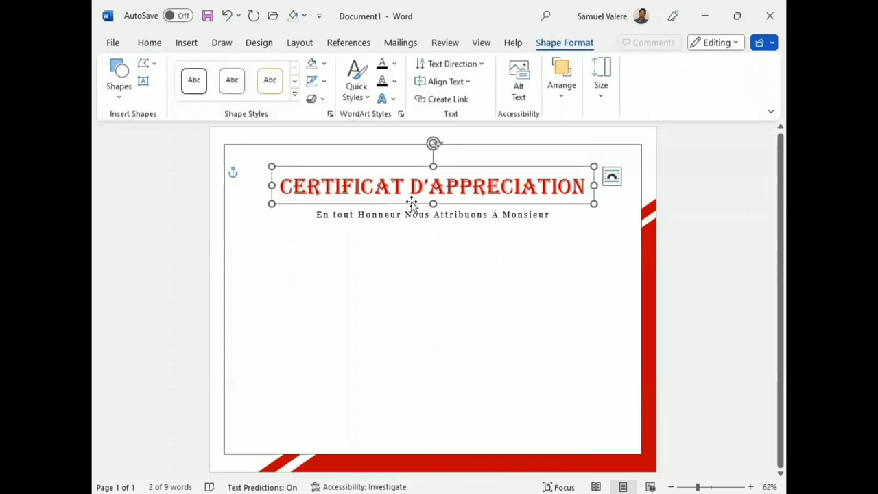
key("ctrl+c")
key("ctrl+v")
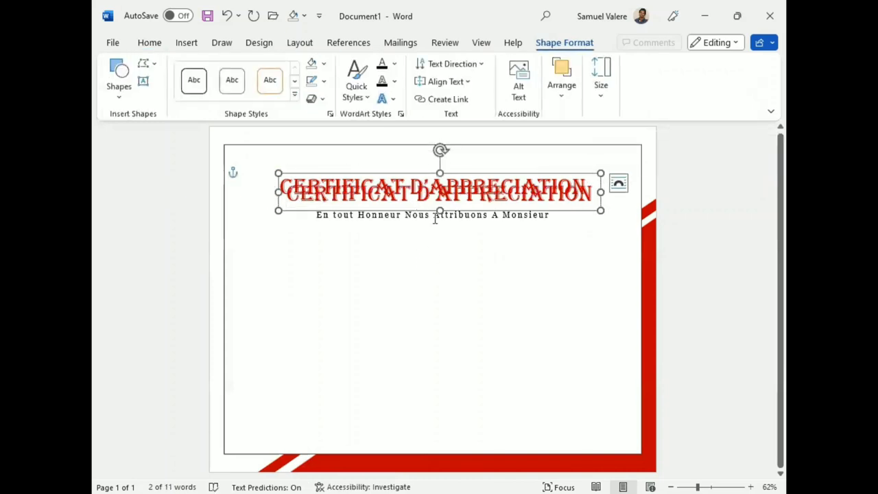
left_click_drag(451, 175, 446, 236)
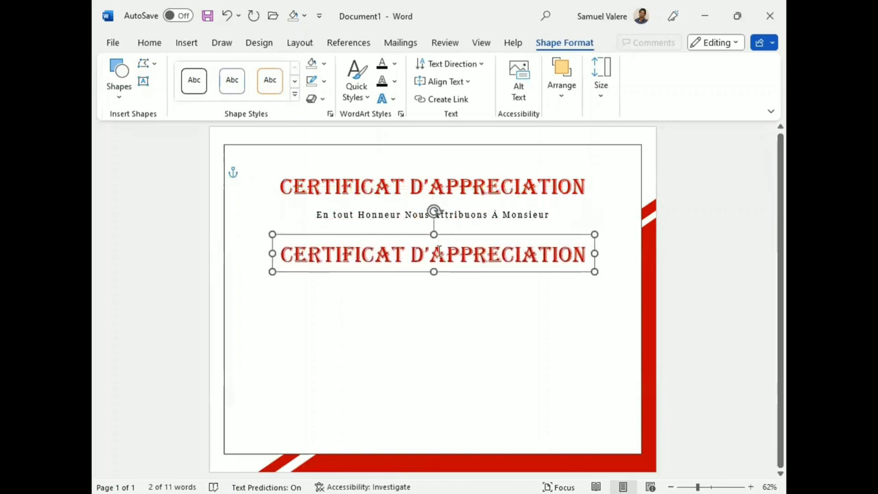
Step: Replace the copied text with the recipient's full name in capitals
triple_click(439, 251)
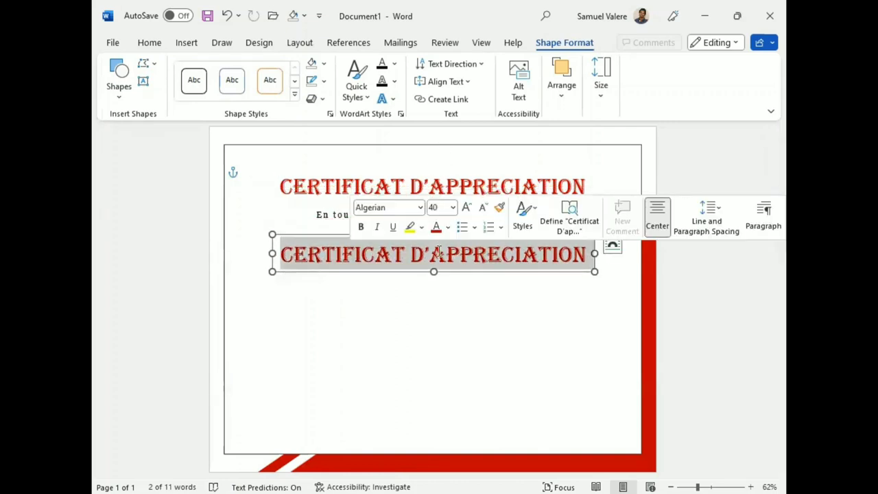
type("STIVEM")
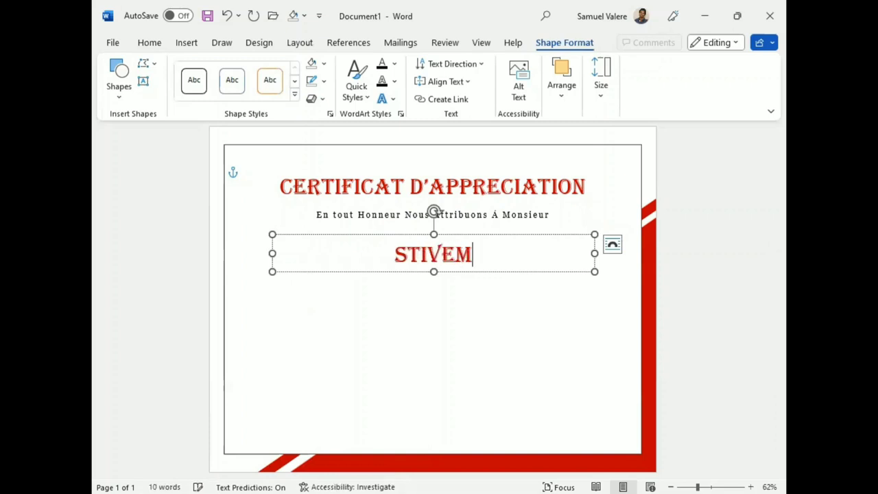
key("BackSpace")
type("NSO")
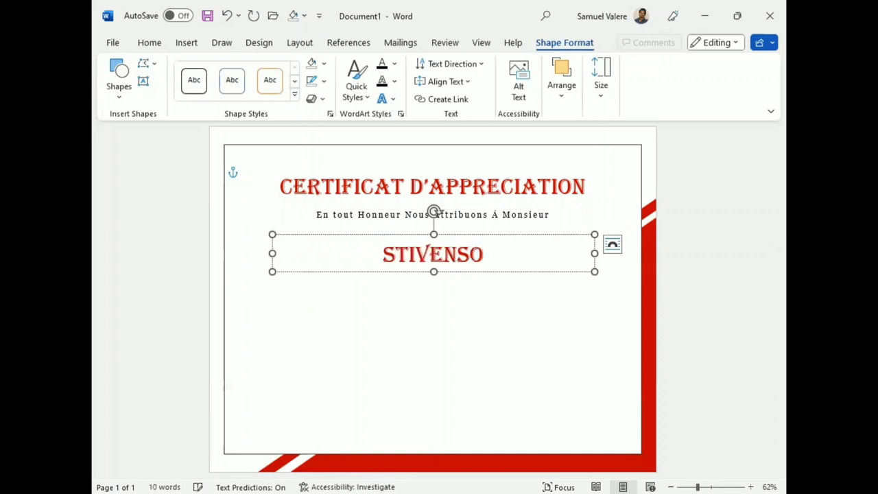
type("N DEMO")
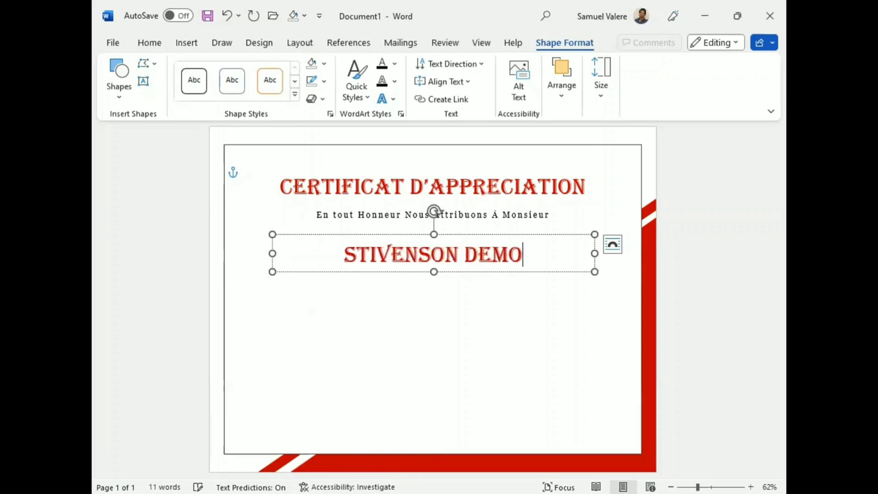
type("STHENES")
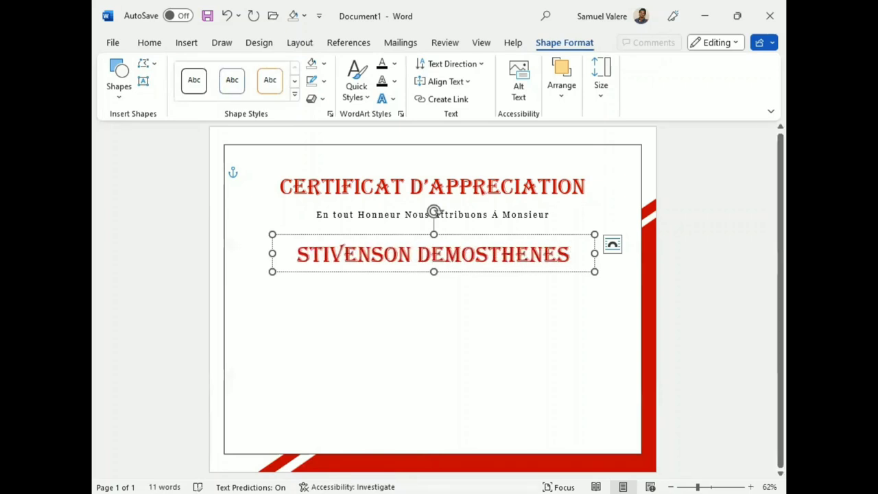
Step: Set the name in Edwardian Script and enlarge it to 72 pt
key("ctrl+shift+Left")
key("ctrl+shift+Left")
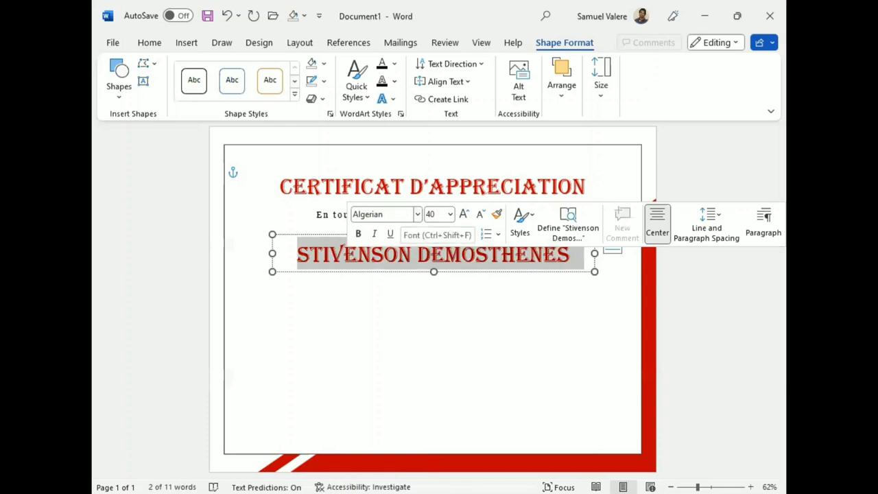
type("Edwardian Script")
key("Return")
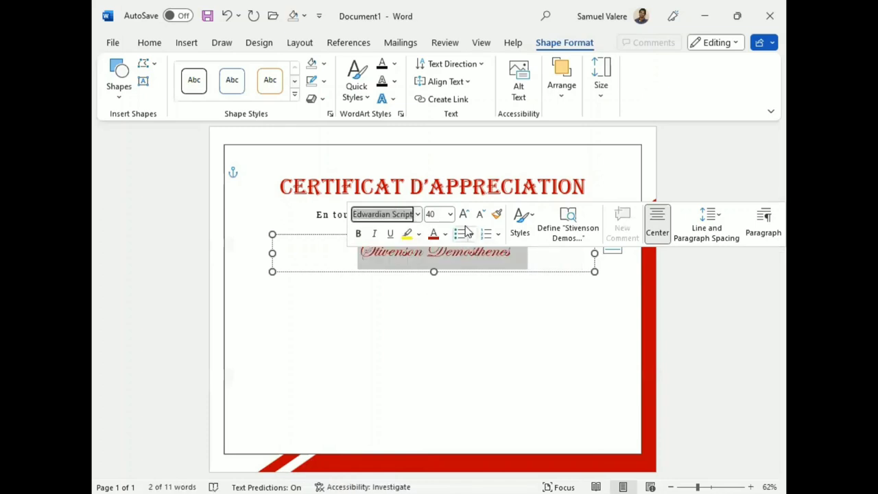
left_click(465, 214)
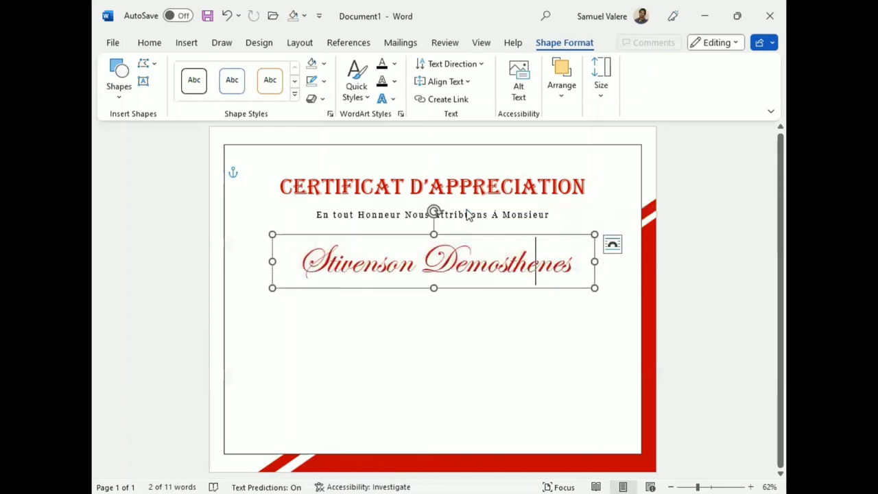
Step: Insert an accented è into the surname from the Symbol gallery
left_click(187, 42)
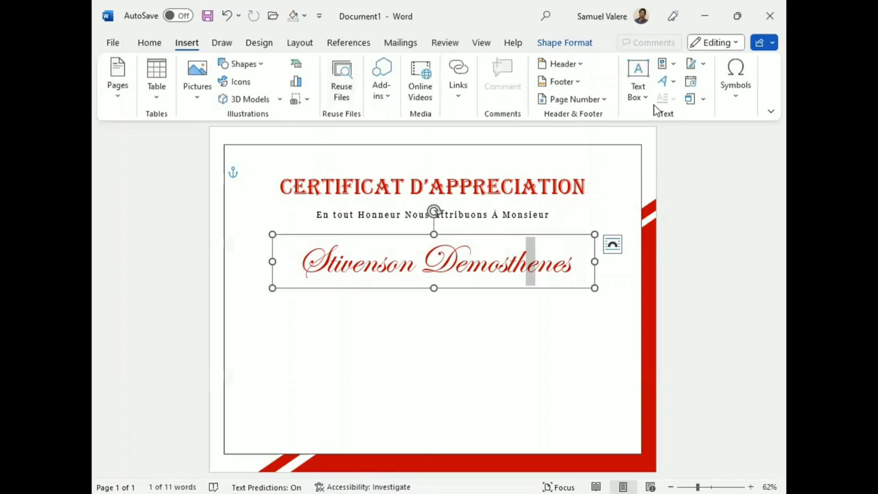
left_click(737, 100)
left_click(760, 158)
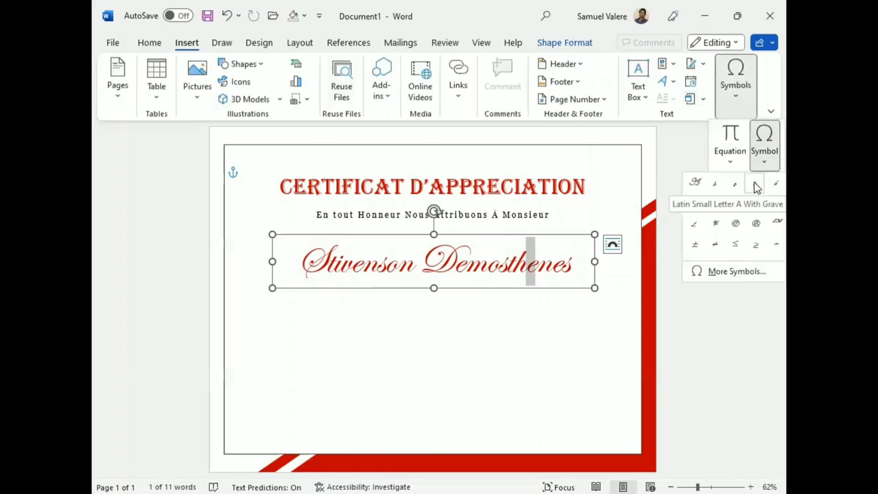
left_click(716, 185)
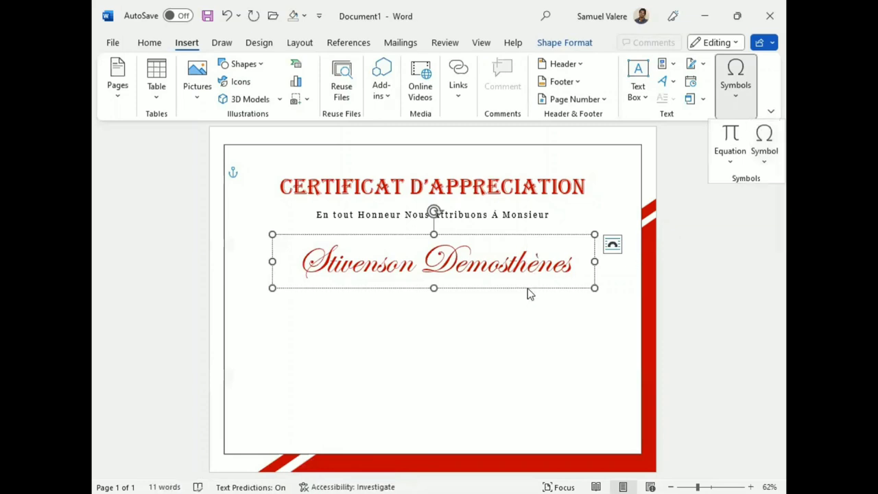
Step: Enlarge the whole name to 80 pt and nudge its box up slightly
triple_click(474, 264)
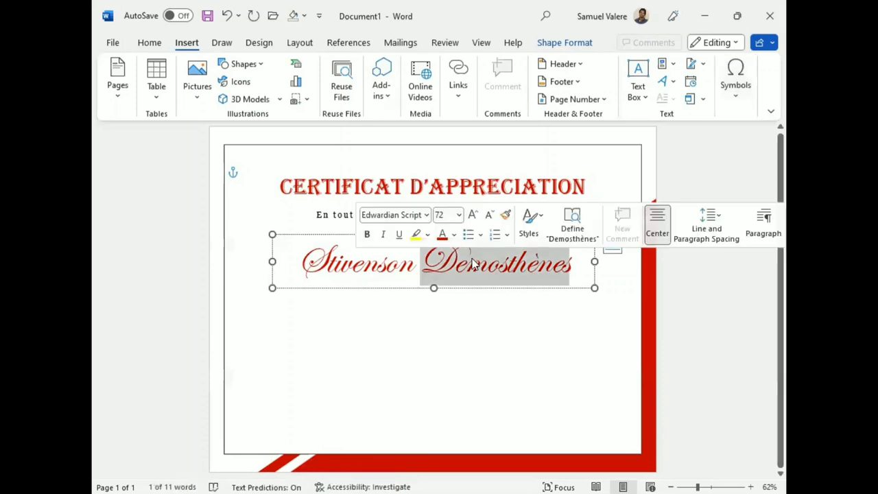
left_click(464, 218)
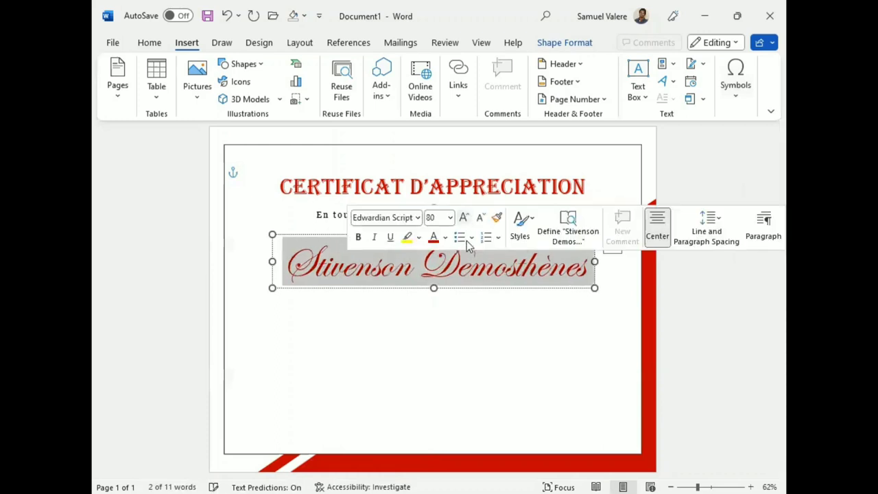
key("Escape")
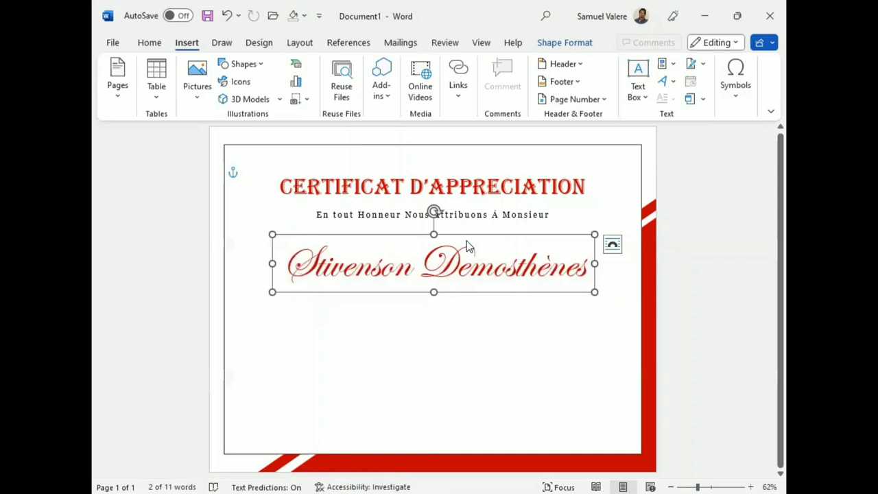
key("Up")
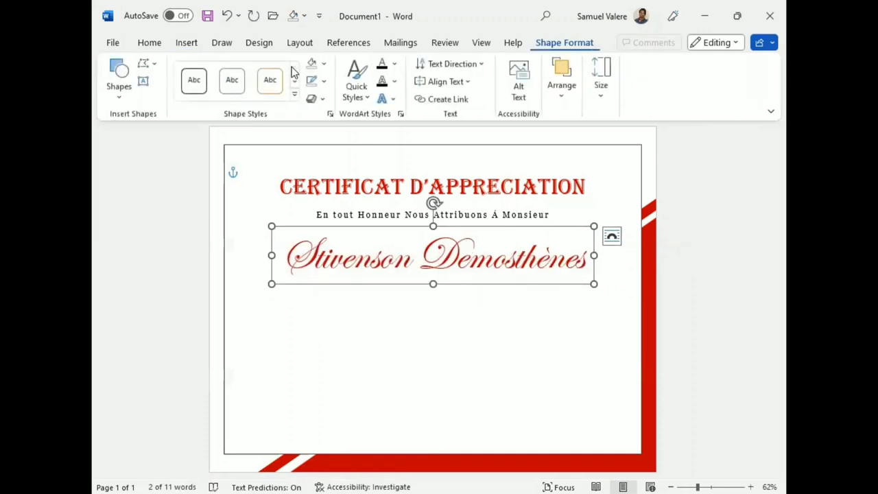
Step: Draw a text box below the name and paste the French appreciation paragraph
left_click(144, 83)
left_click_drag(339, 317, 539, 362)
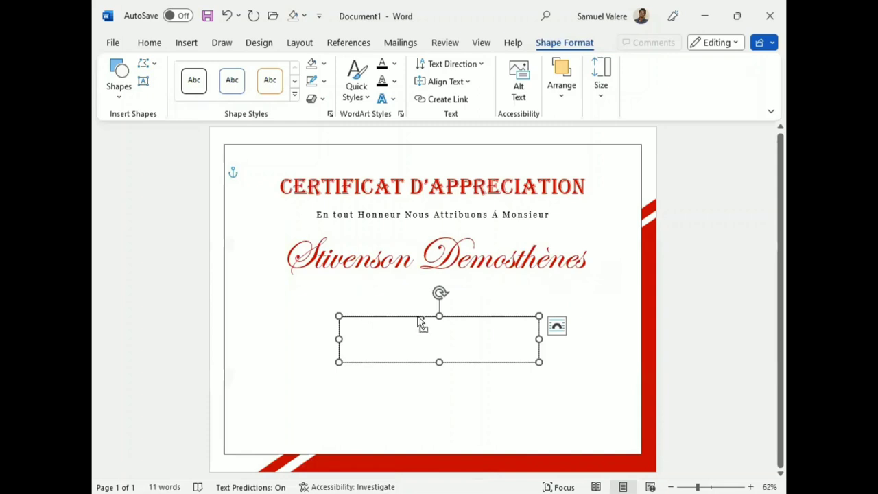
key("ctrl+v")
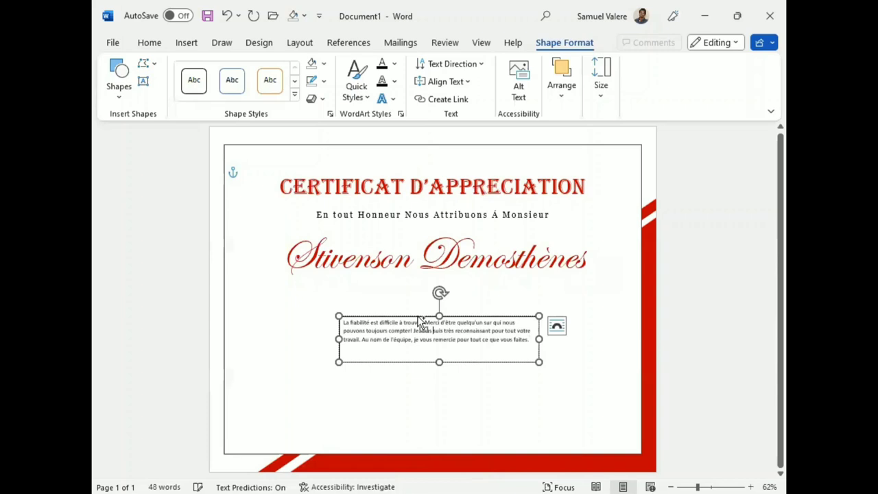
Step: Centre the paragraph and format it in Georgia at 16 pt
key("ctrl+a")
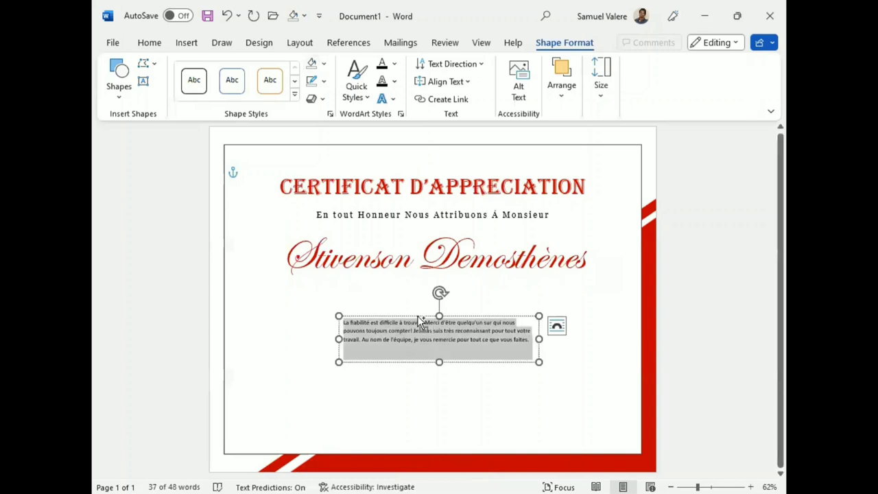
left_click(151, 43)
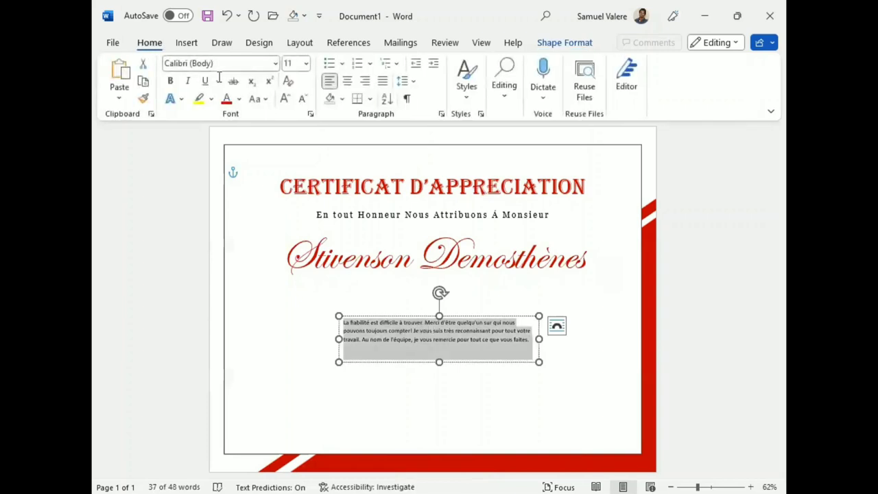
key("ctrl+e")
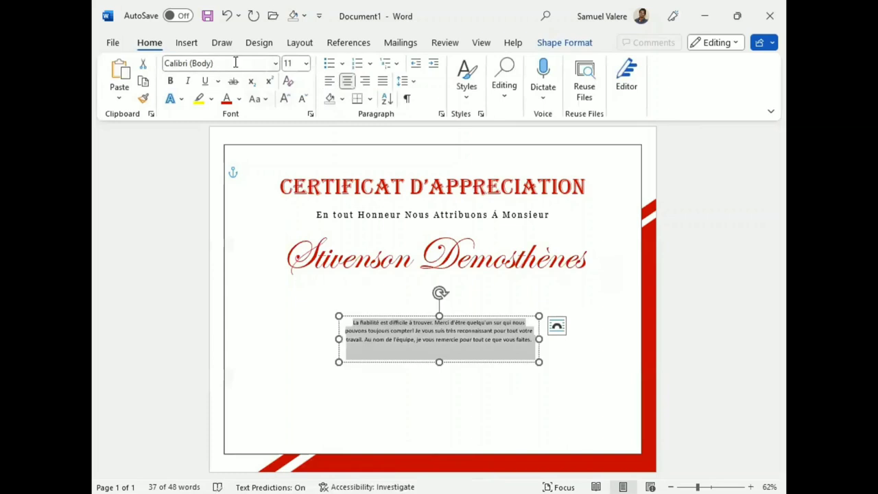
left_click(234, 62)
type("Georgia")
key("Return")
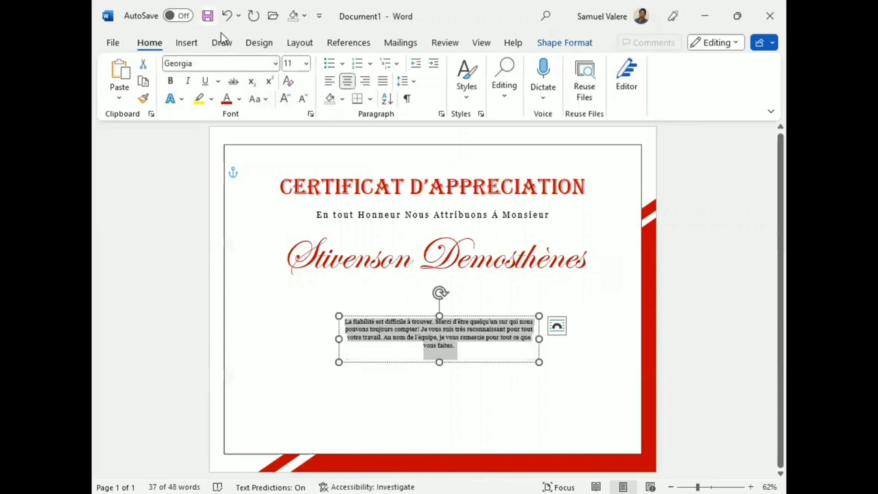
key("ctrl+shift+period")
key("ctrl+shift+period")
key("ctrl+shift+period")
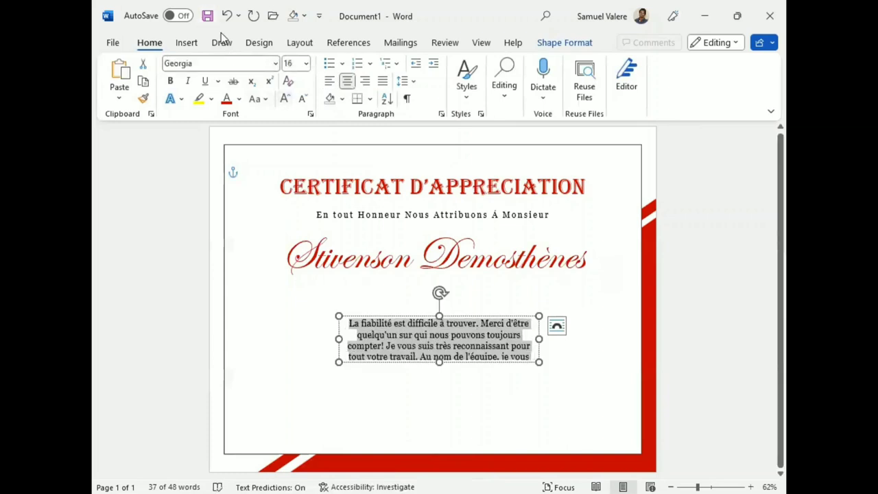
key("Escape")
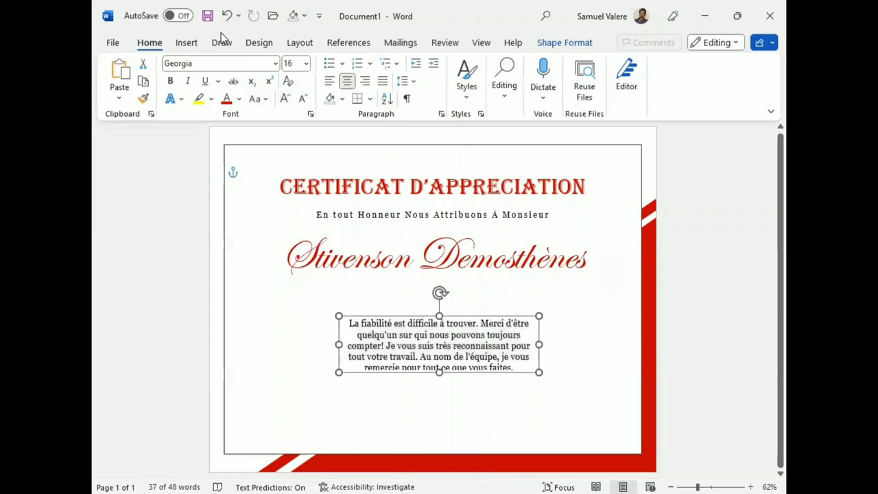
Step: Widen the paragraph box, centre it on the page, and lower the name box slightly
left_click_drag(539, 344, 606, 356)
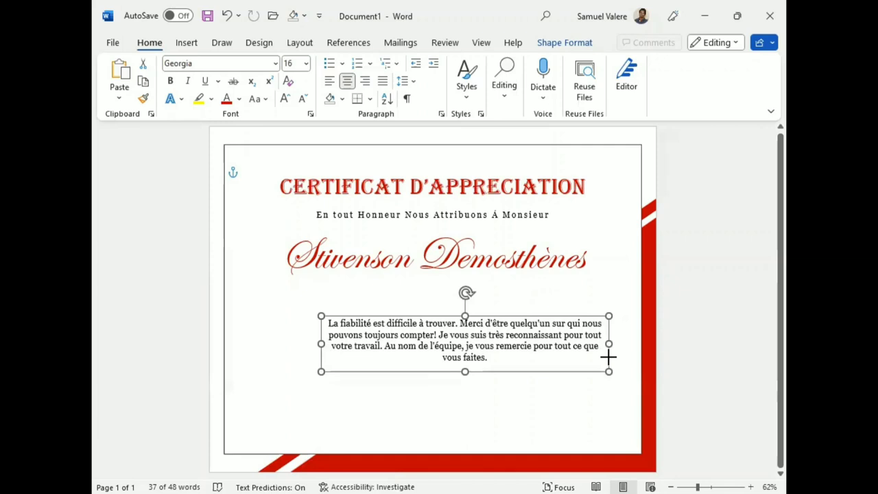
mouse_move(608, 356)
left_mouse_down()
mouse_move(576, 354)
mouse_move(608, 353)
left_mouse_up()
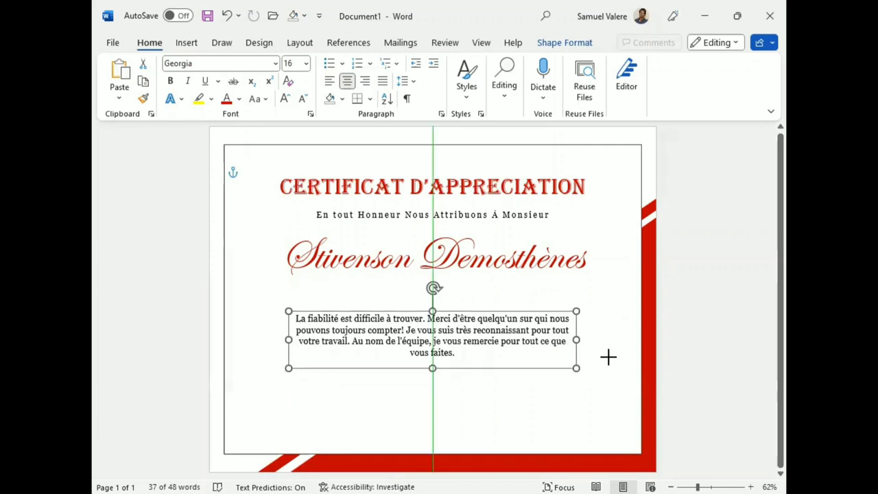
left_click(463, 286)
left_click_drag(462, 288, 462, 298)
Step: Select the title, subtitle, name and paragraph boxes and nudge them all down together
left_click(450, 322, "shift")
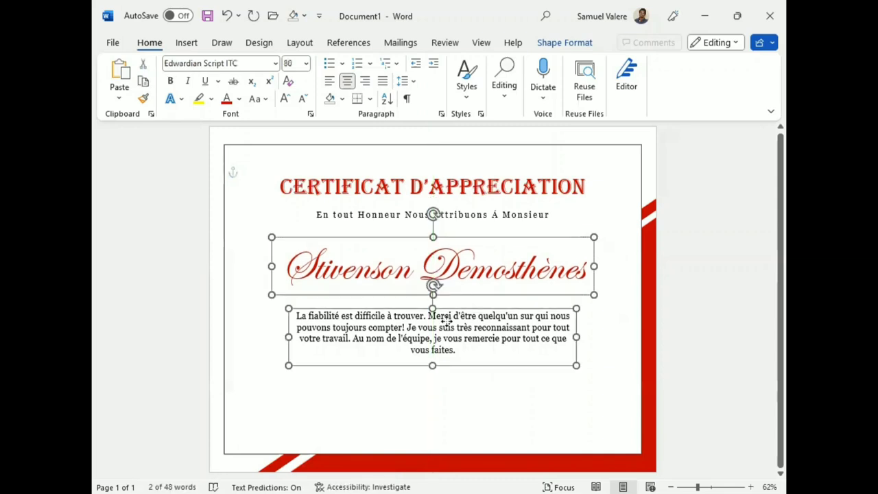
left_click(459, 219, "shift")
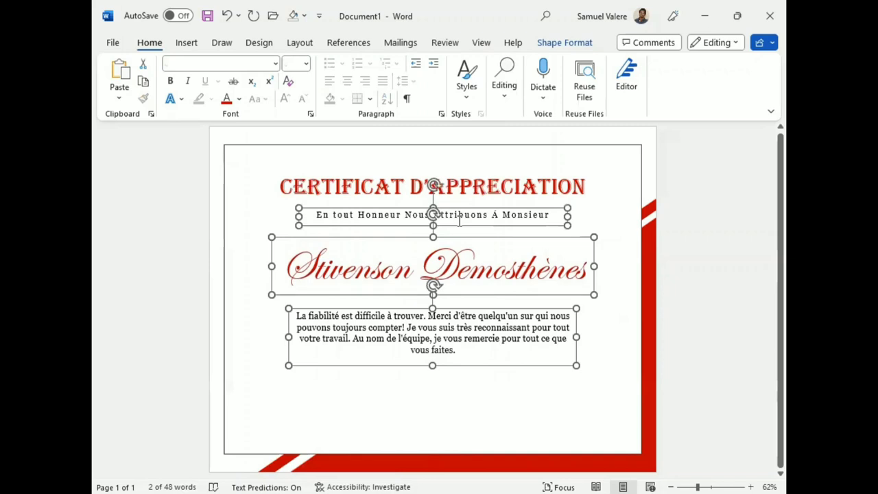
left_click(459, 186, "shift")
key("Down")
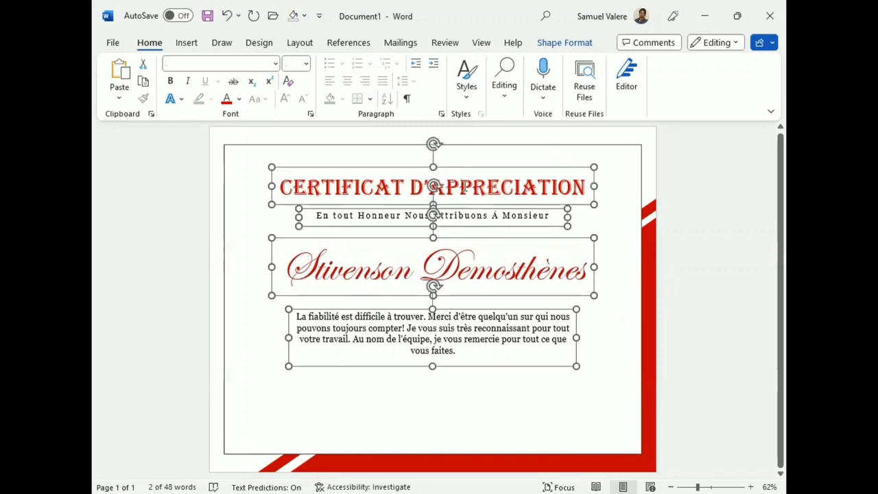
key("Down")
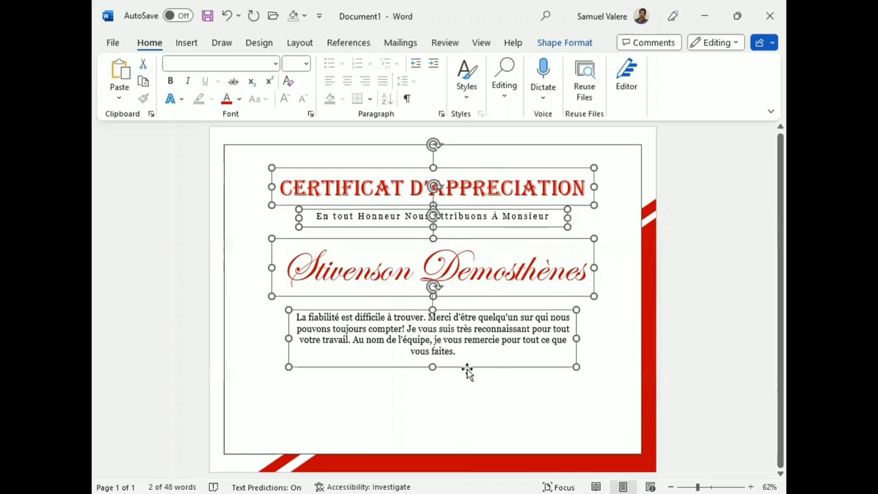
key("Down")
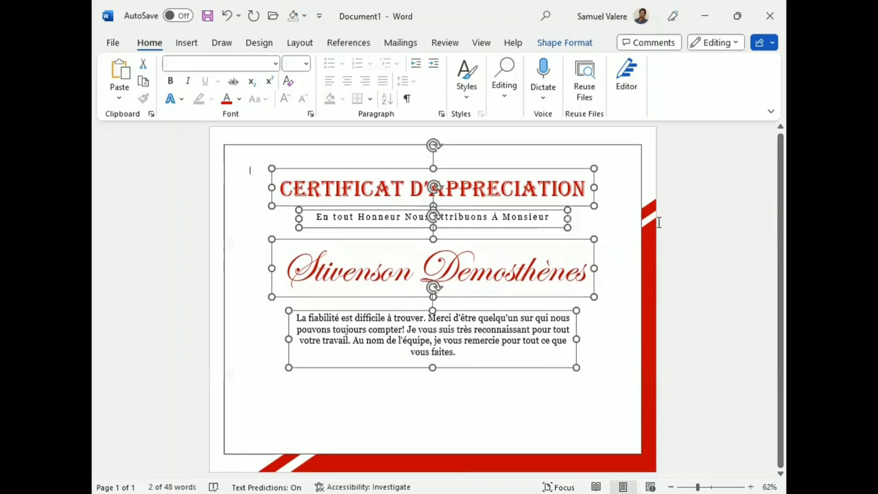
left_click(657, 219)
left_click(183, 45)
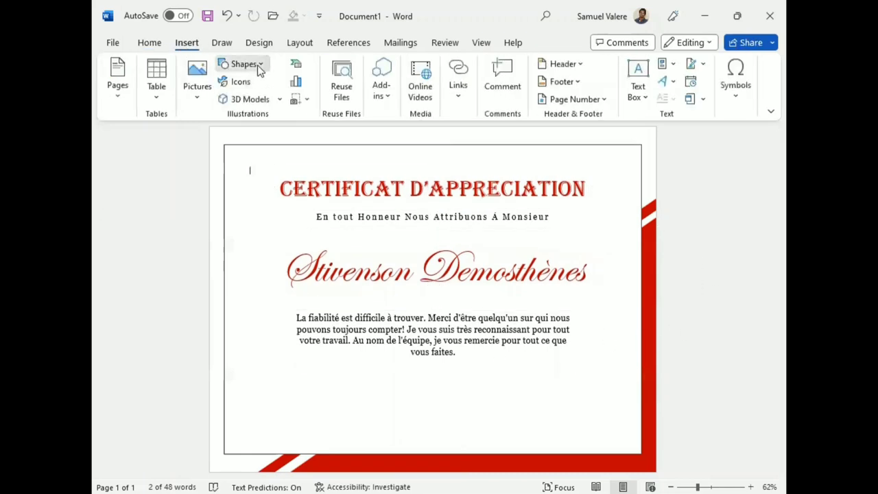
Step: Draw a chevron arrow shape in the upper-left area and widen it
left_click(255, 64)
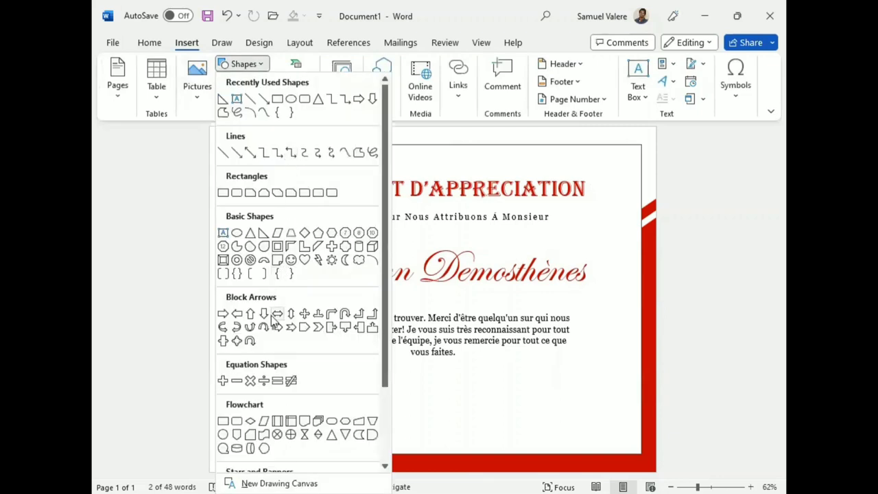
scroll(285, 272, "down", 1)
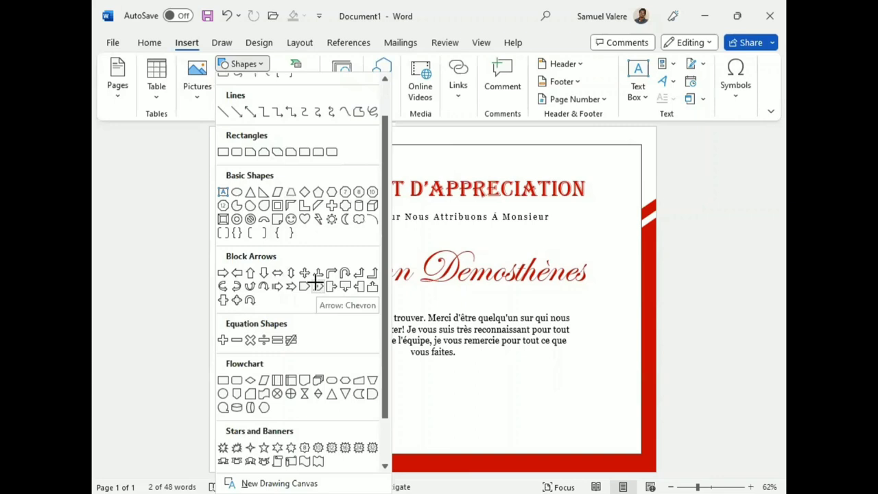
left_click(317, 287)
left_click_drag(275, 268, 375, 267)
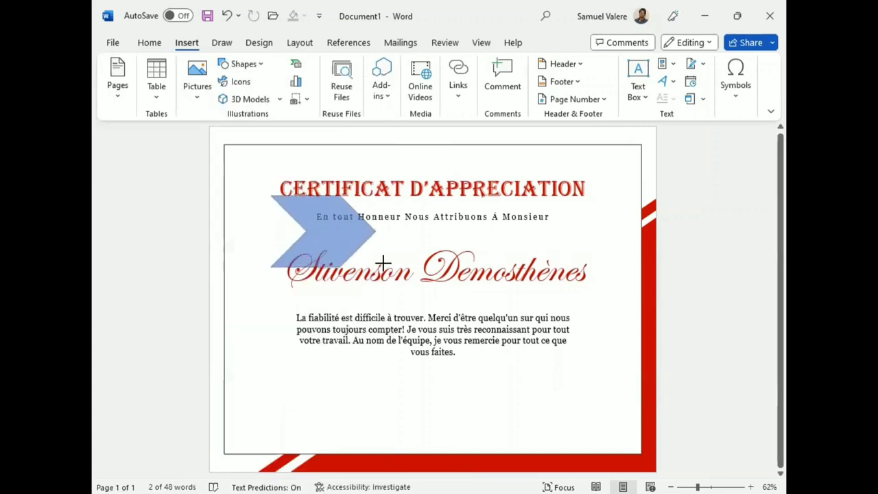
left_click(330, 224)
mouse_move(376, 232)
left_mouse_down()
mouse_move(467, 231)
mouse_move(436, 231)
left_mouse_up()
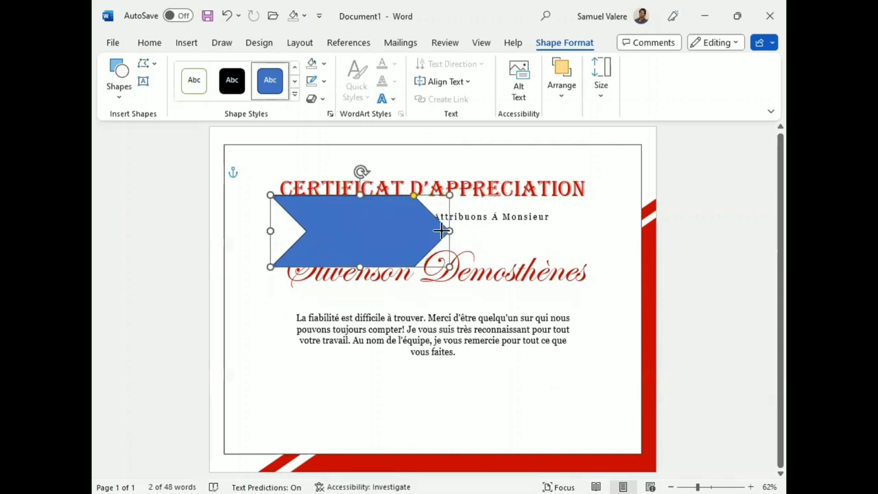
Step: Rotate the chevron upright and hang it from the page's top-left edge
left_click_drag(354, 172, 334, 228)
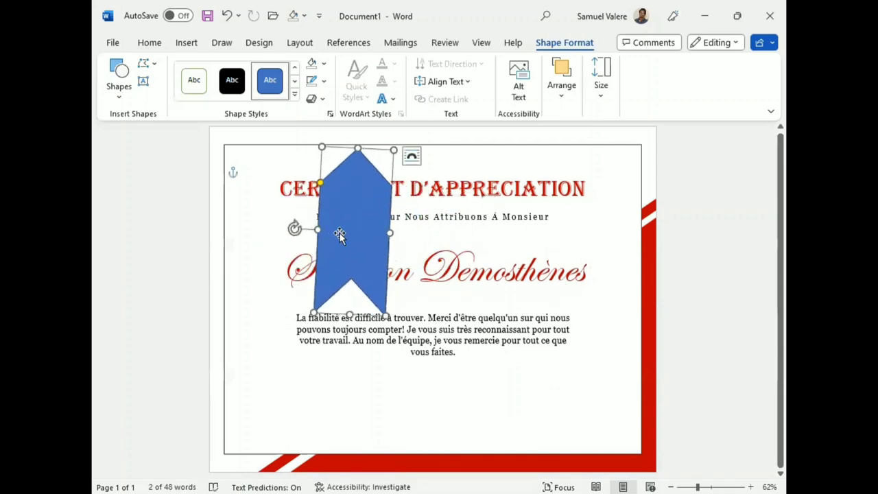
left_click_drag(334, 229, 294, 230)
mouse_move(360, 224)
left_mouse_down()
mouse_move(272, 212)
mouse_move(271, 176)
left_mouse_up()
left_click_drag(273, 168, 284, 174)
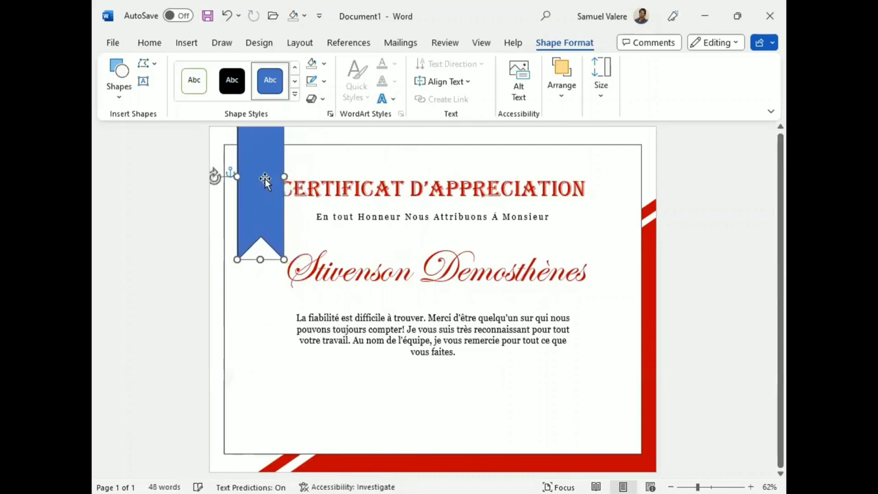
Step: Shorten the ribbon from its bottom and adjust its position at the top-left
left_click_drag(265, 183, 259, 178)
left_click_drag(255, 258, 254, 239)
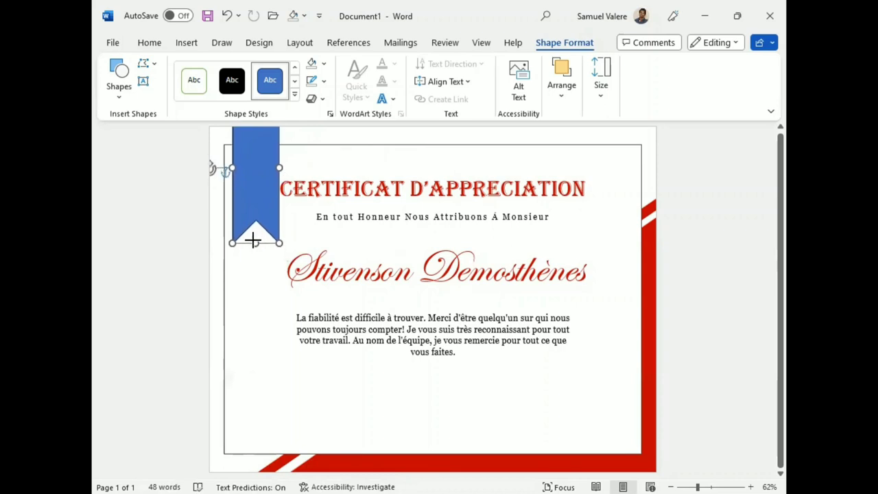
left_click_drag(249, 197, 253, 211)
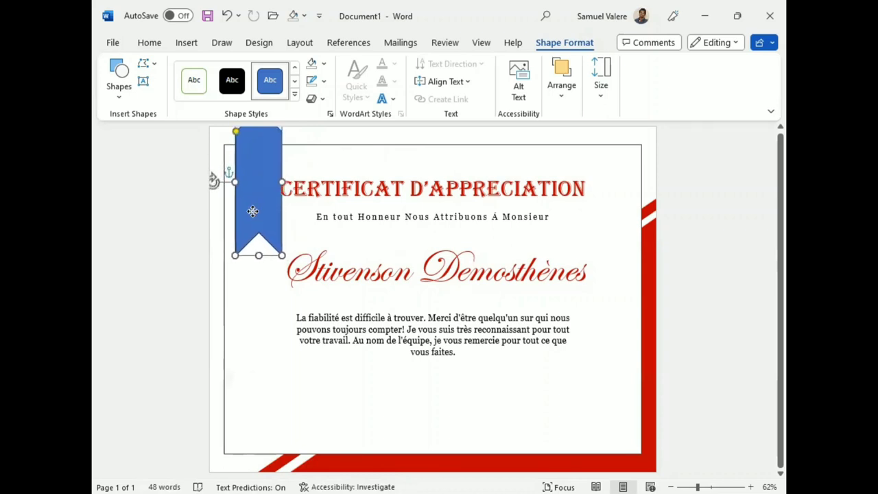
Step: Shrink the title to font size 35 and re-centre its box
triple_click(384, 187)
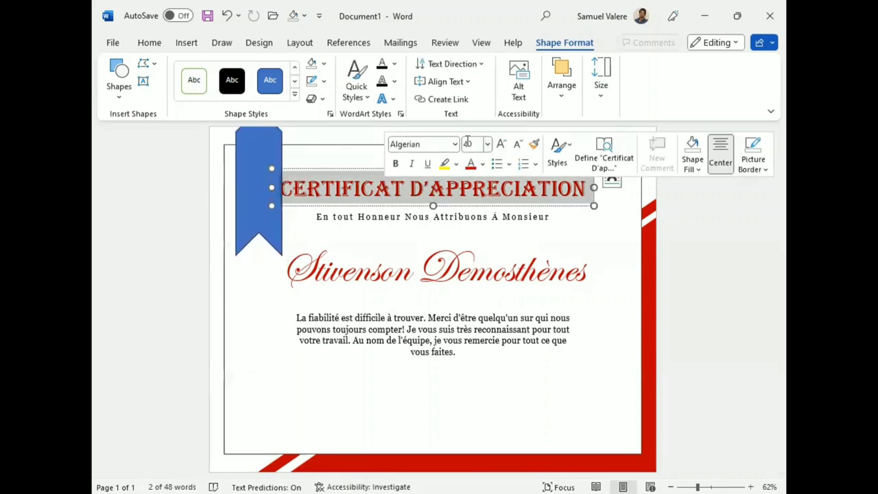
left_click(470, 144)
key("Return")
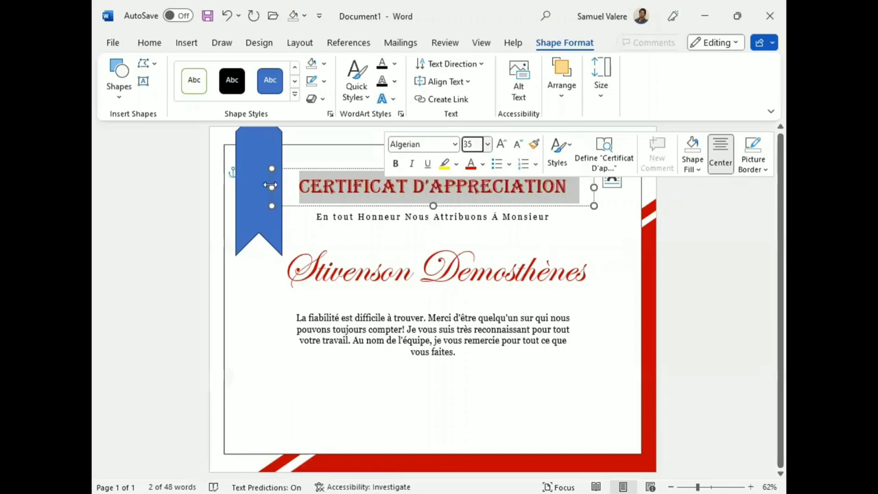
left_click_drag(270, 185, 286, 186)
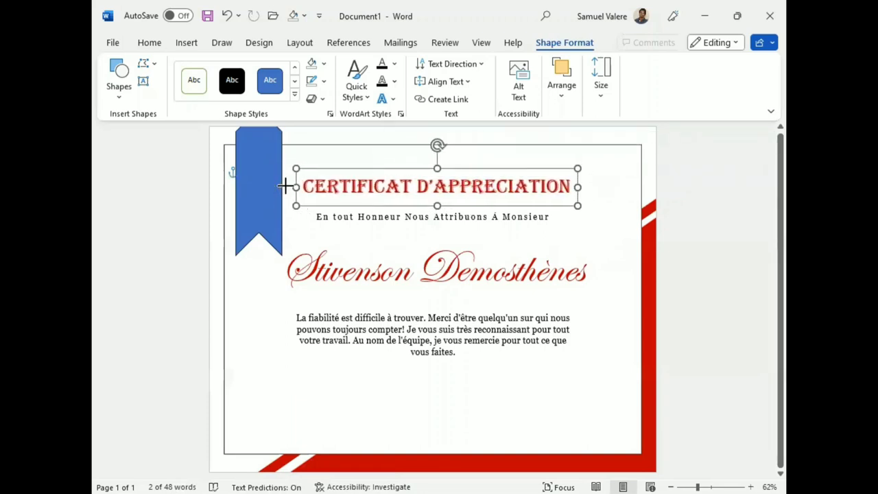
Step: Shorten the ribbon further and fill it red
left_click_drag(255, 184, 257, 176)
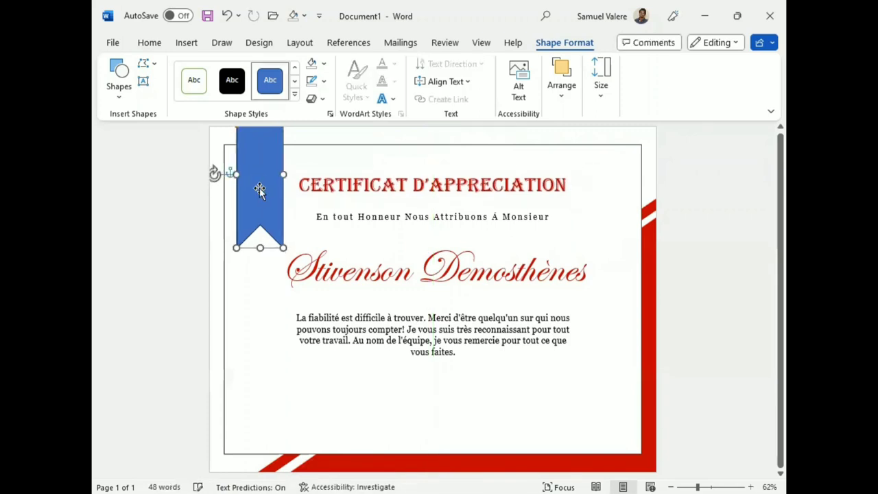
left_click_drag(260, 248, 259, 234)
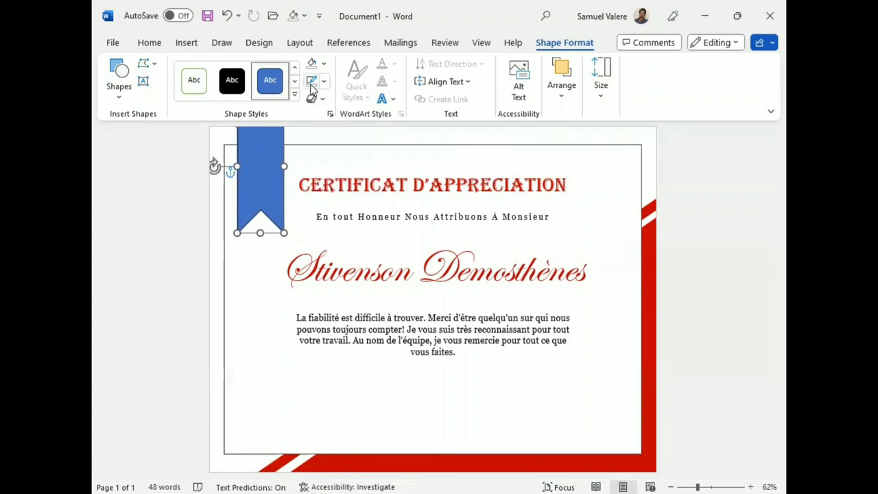
left_click(323, 63)
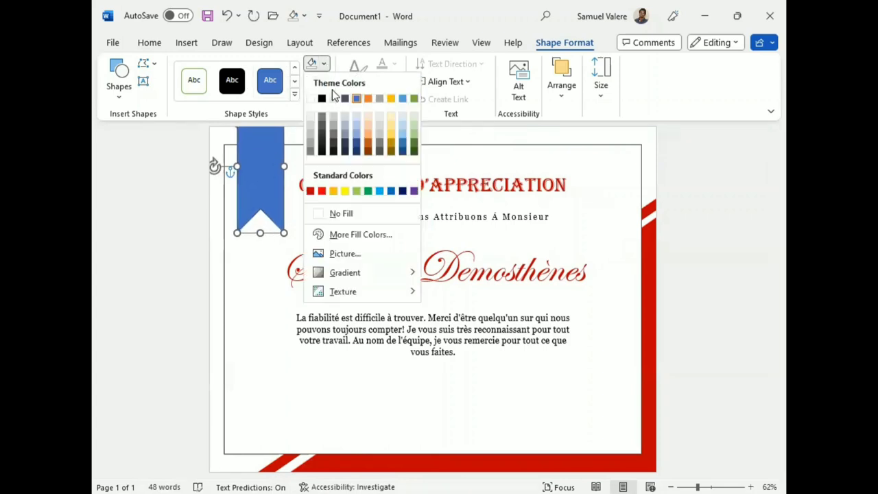
left_click(310, 191)
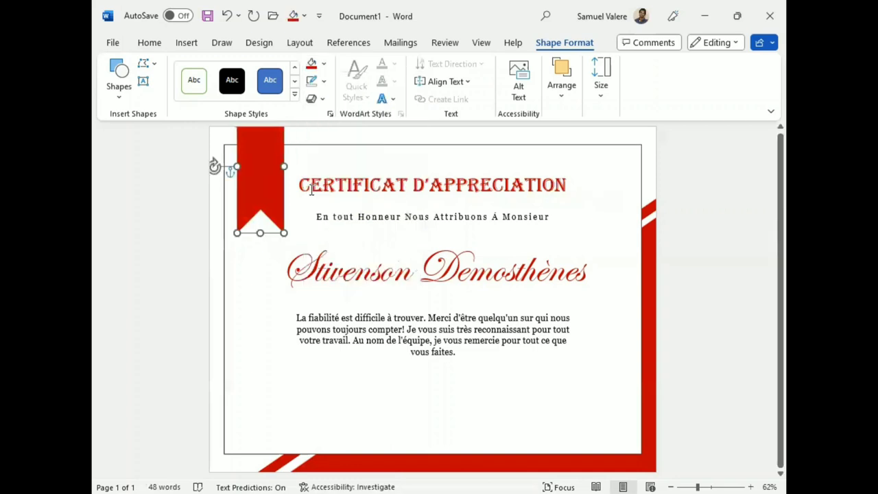
left_click(119, 86)
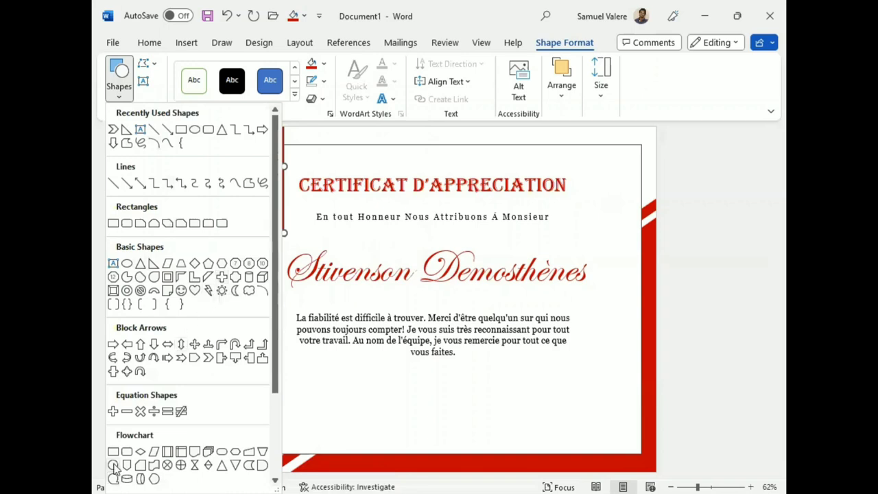
Step: Draw a flowchart circle over the top of the ribbon, enlarged and centred on it
left_click(113, 465)
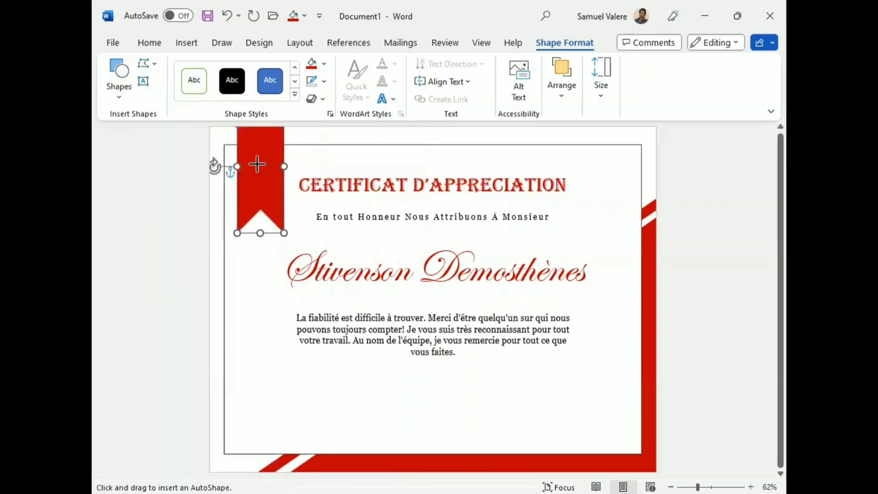
mouse_move(256, 163)
left_mouse_down()
mouse_move(260, 197)
mouse_move(291, 218)
mouse_move(261, 173)
left_mouse_up()
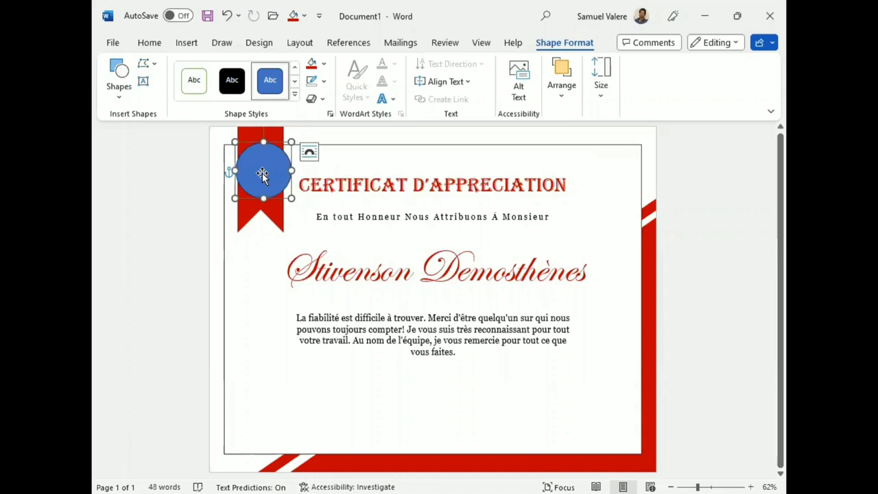
left_click_drag(260, 173, 257, 173)
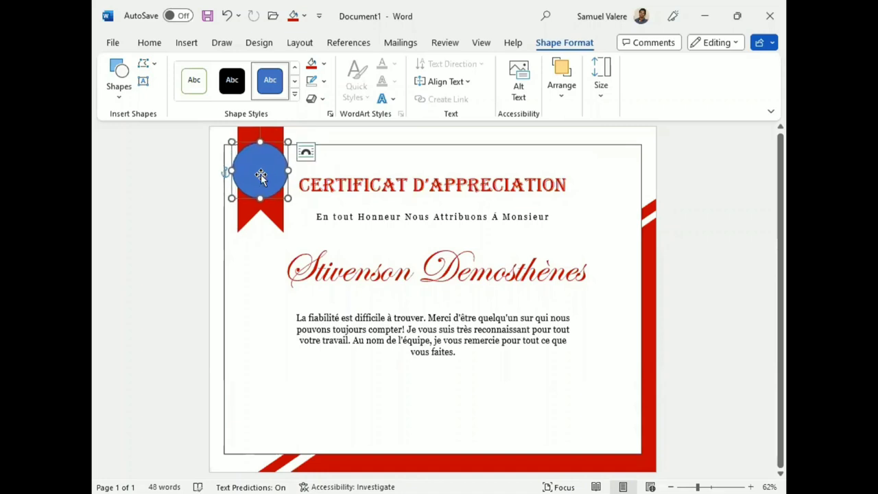
left_click_drag(288, 199, 294, 204)
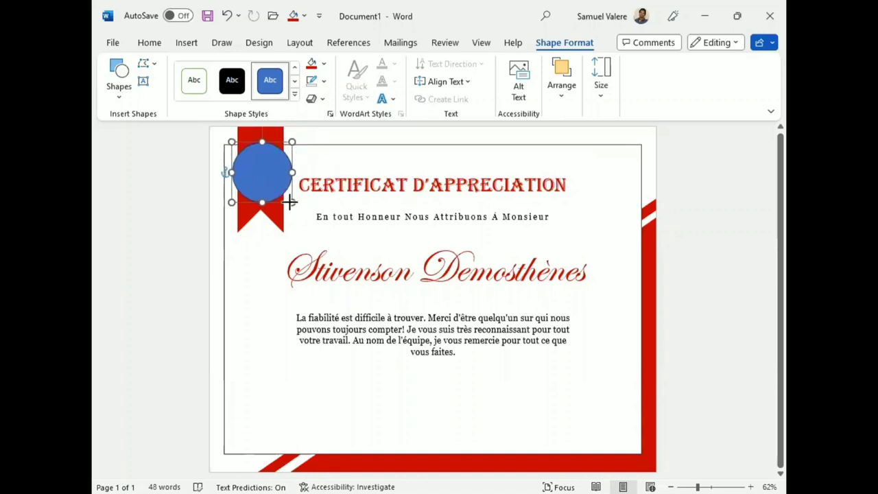
left_click_drag(268, 178, 265, 182)
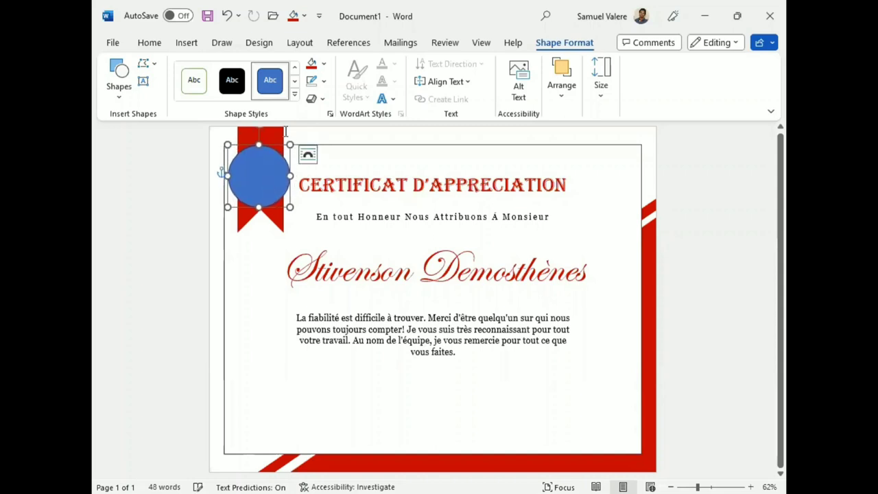
Step: Fill the circle red and apply the Preset 3 bevelled 3-D effect
left_click(313, 62)
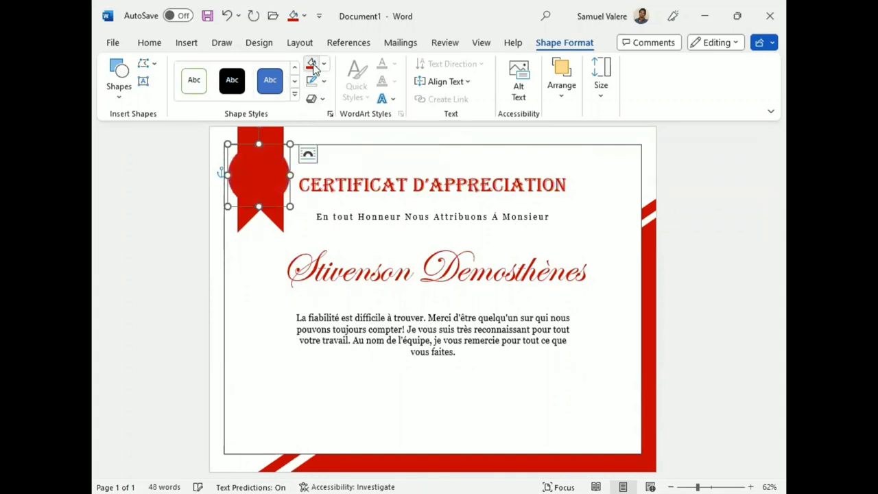
left_click(323, 98)
mouse_move(378, 128)
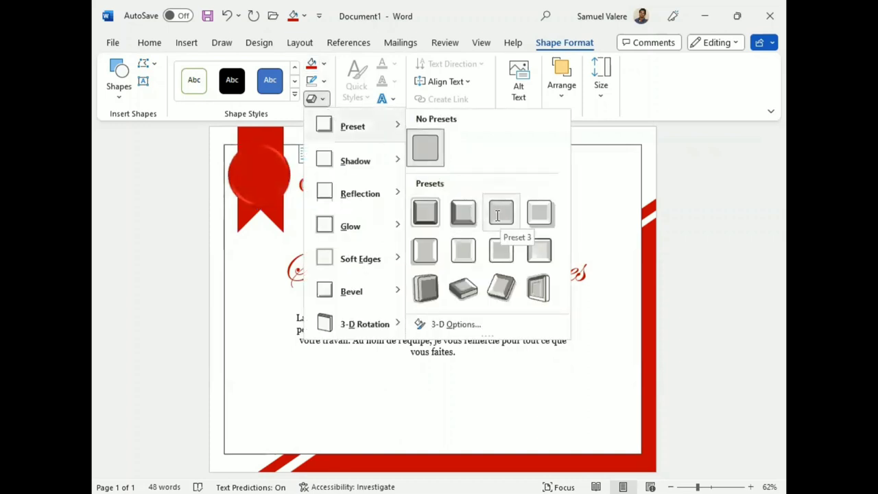
left_click(498, 215)
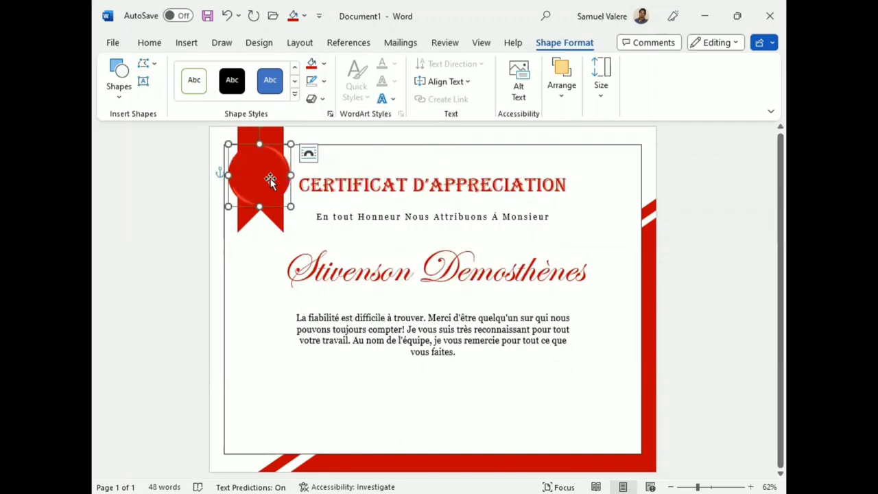
left_click(118, 88)
Step: Add a small unfilled circle on the seal with a 3 pt white outline
left_click(113, 130)
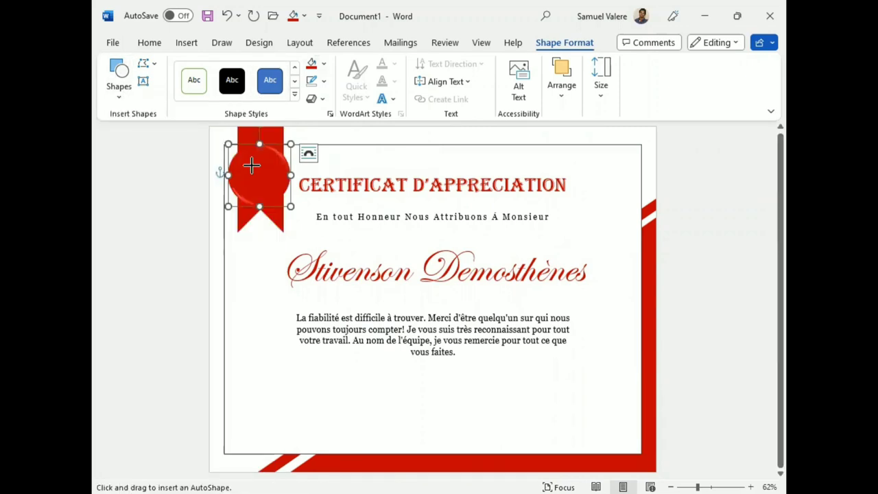
mouse_move(252, 165)
left_mouse_down()
mouse_move(287, 216)
mouse_move(259, 183)
left_mouse_up()
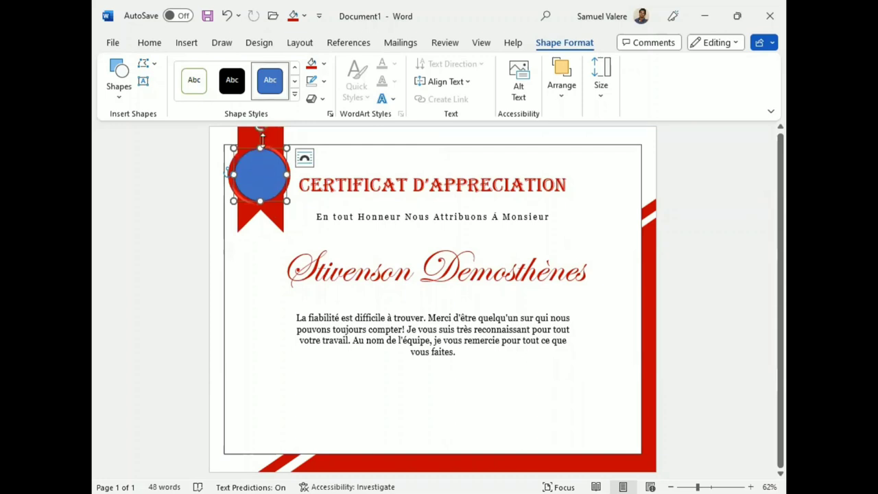
left_click(325, 64)
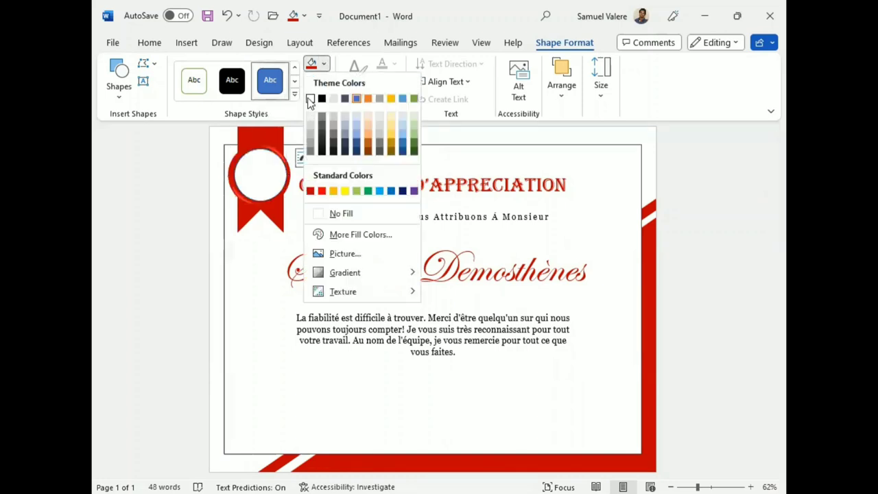
left_click(318, 210)
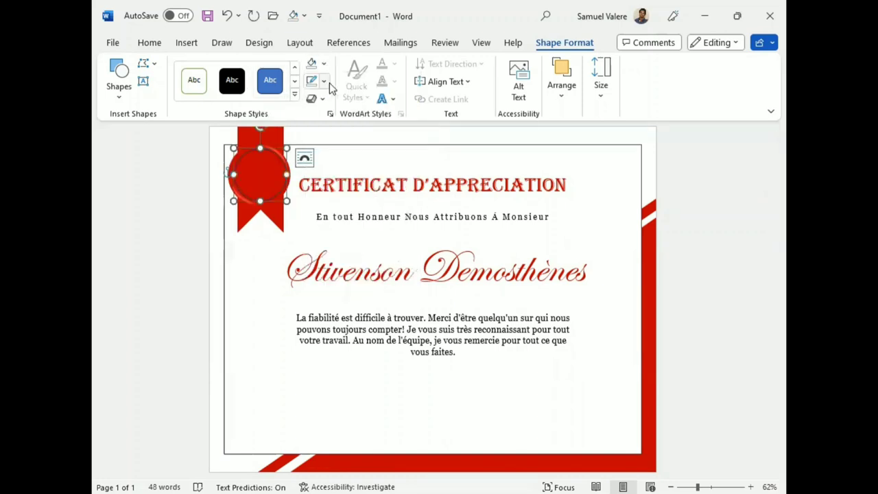
left_click(325, 83)
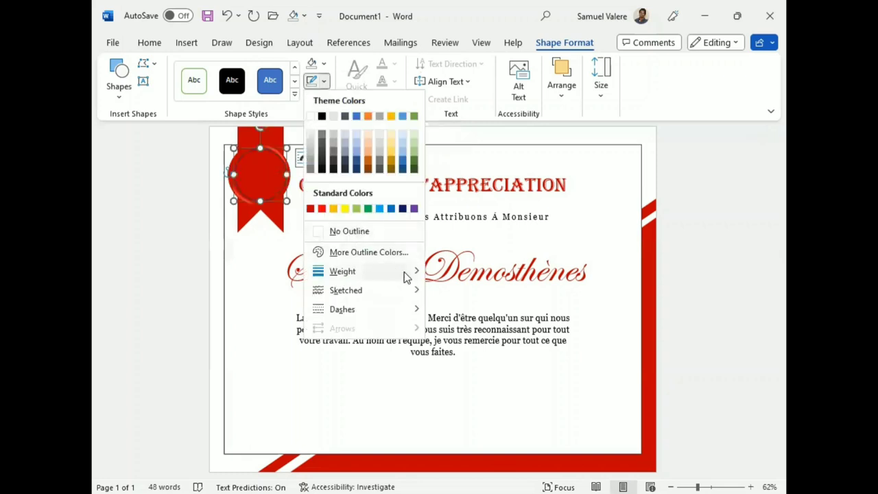
mouse_move(405, 274)
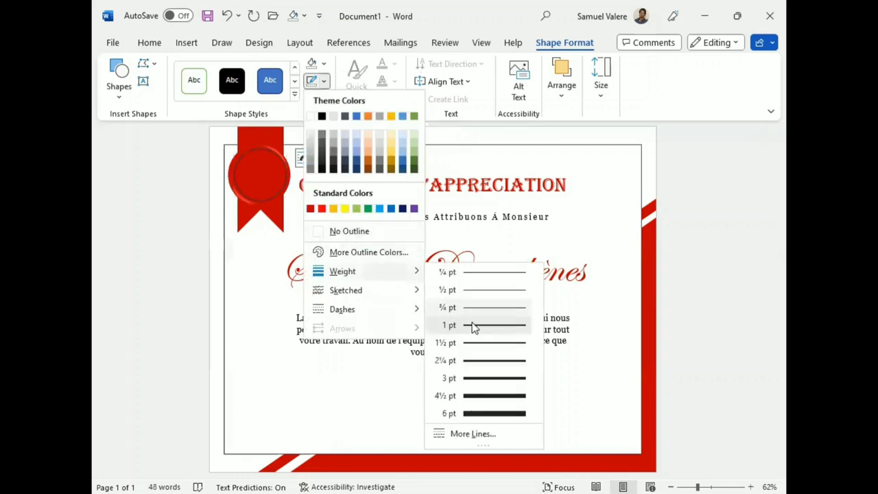
left_click(478, 378)
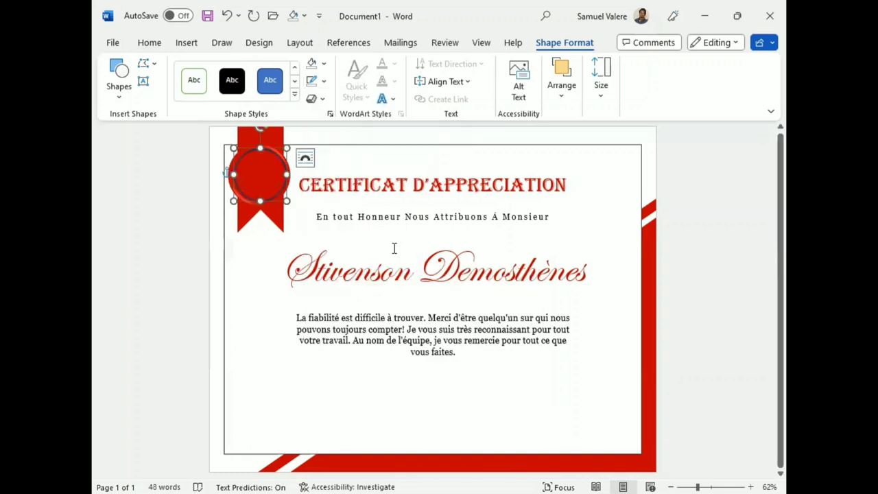
left_click(314, 80)
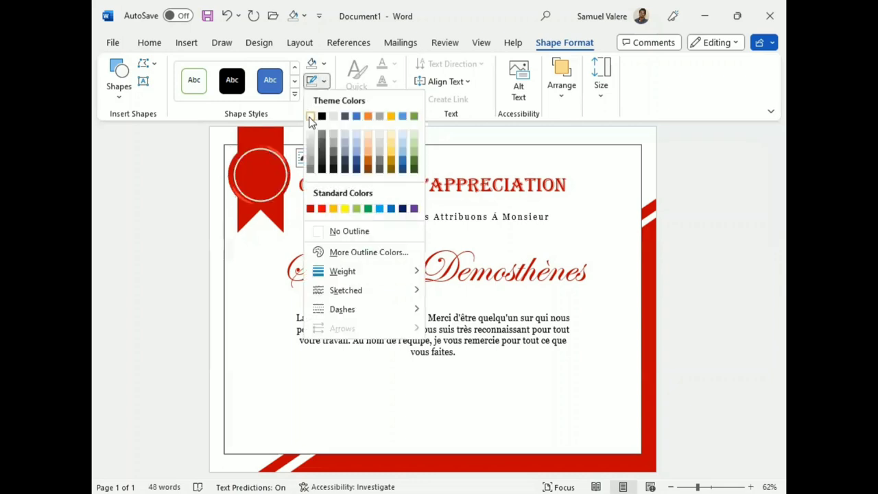
left_click(310, 118)
Step: Resize the inner circle and nudge it slightly left on the seal
left_click(231, 175)
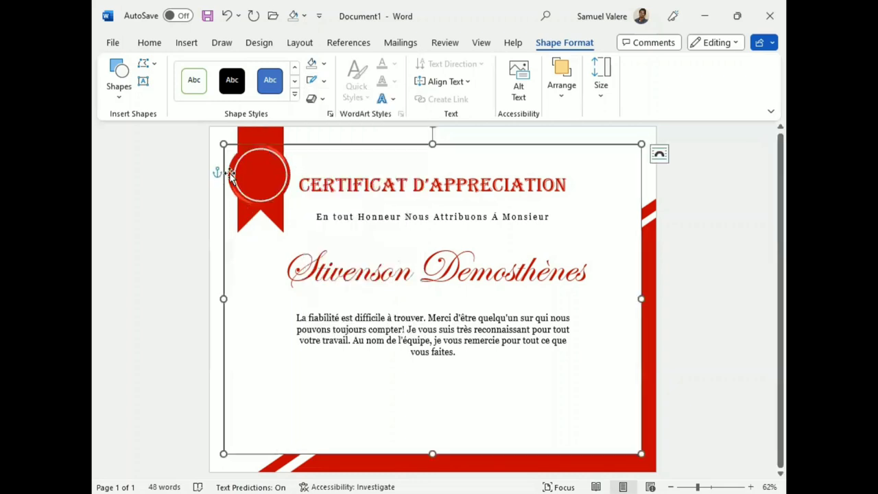
left_click(231, 175)
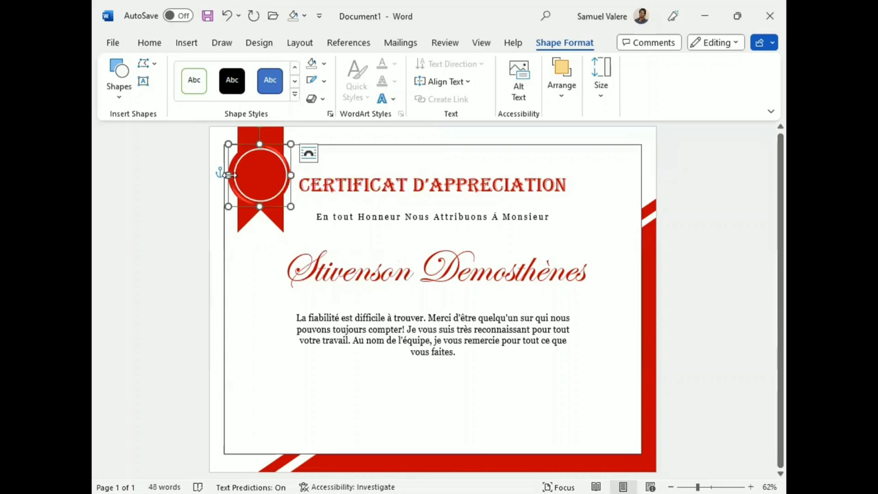
left_click_drag(228, 175, 233, 174)
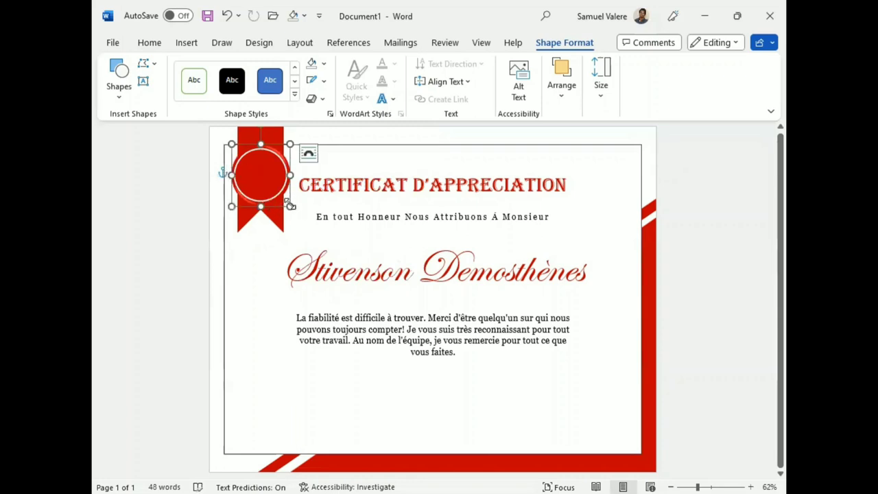
left_click_drag(290, 205, 292, 208)
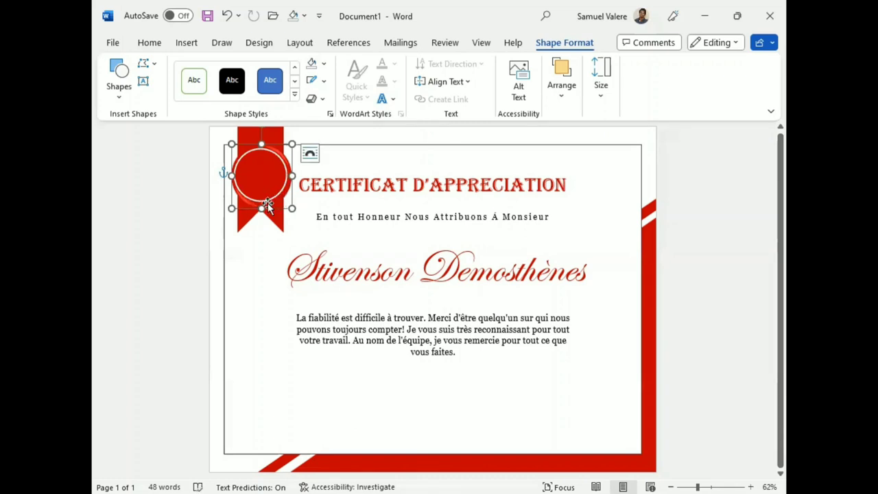
key("Left")
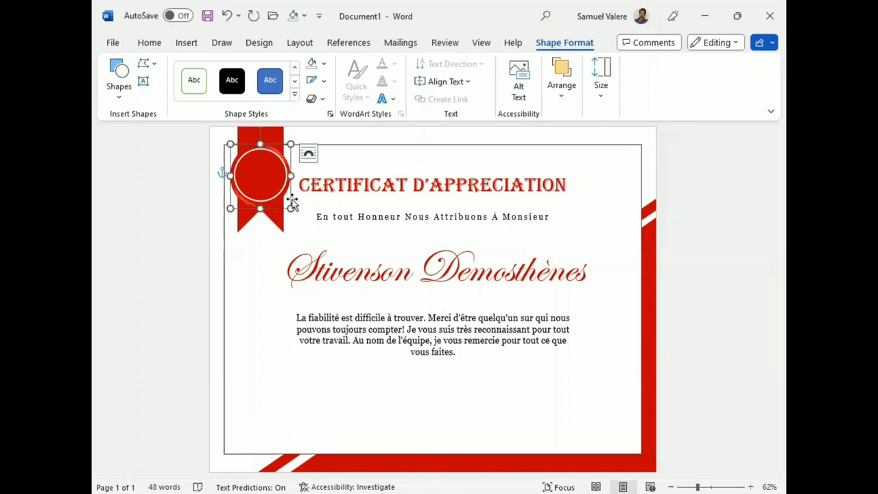
Step: Shrink the seal circle and give it a 4½ pt outline
left_click_drag(291, 208, 286, 200)
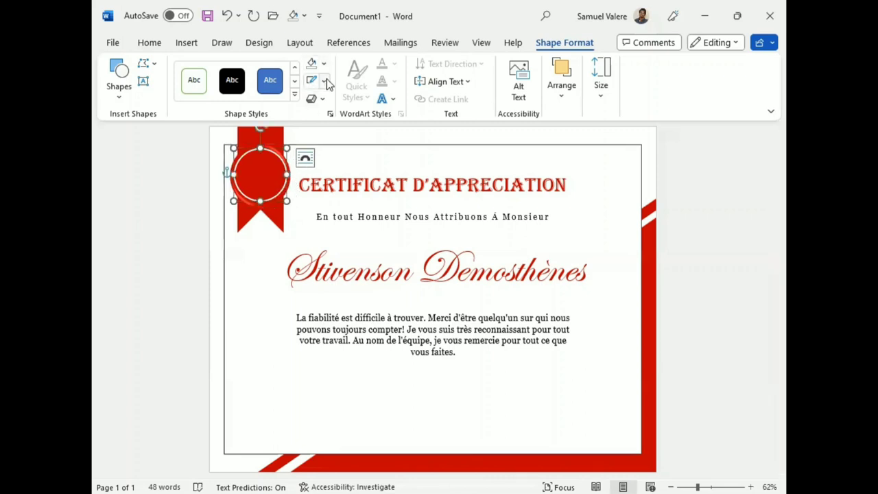
left_click(325, 81)
mouse_move(357, 271)
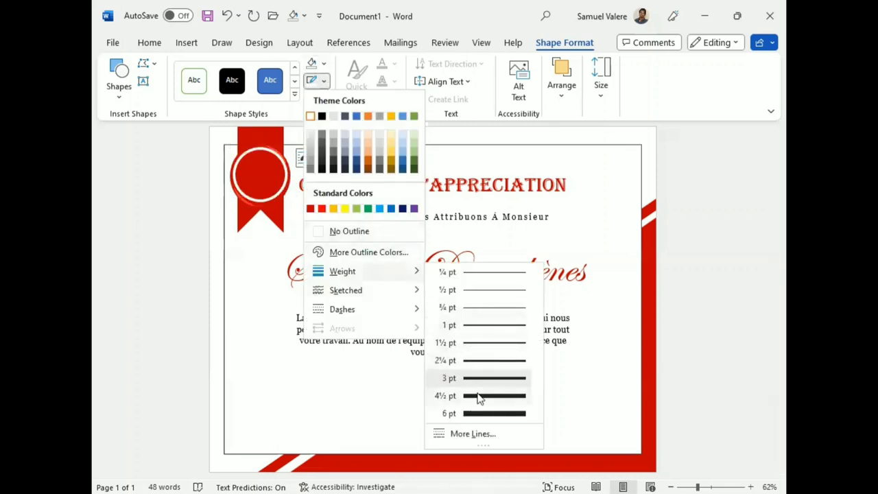
left_click(478, 397)
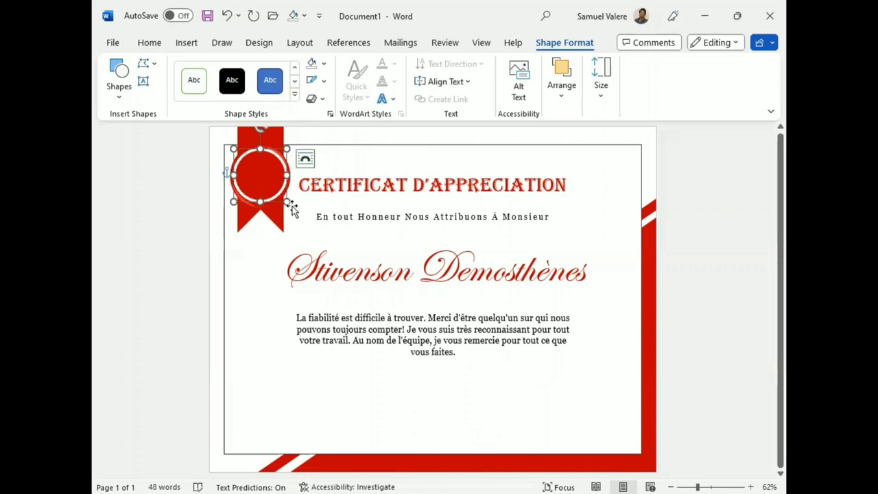
left_click_drag(287, 201, 282, 198)
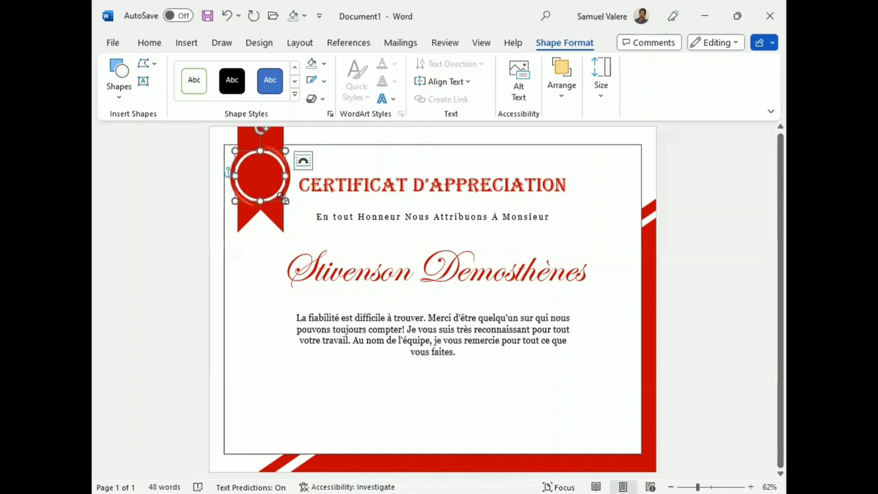
Step: Draw a small text box below the seal and change its LoGO text to UPPERCASE
left_click(144, 82)
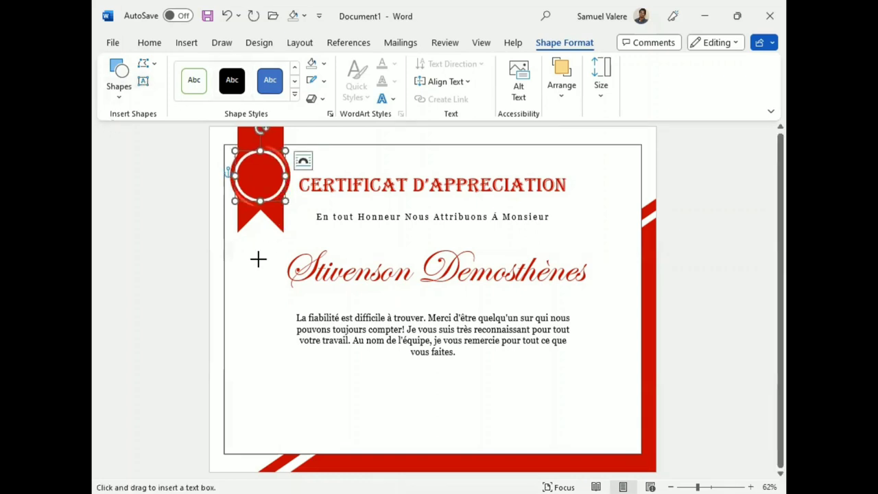
left_click_drag(241, 245, 299, 259)
type("LoGO")
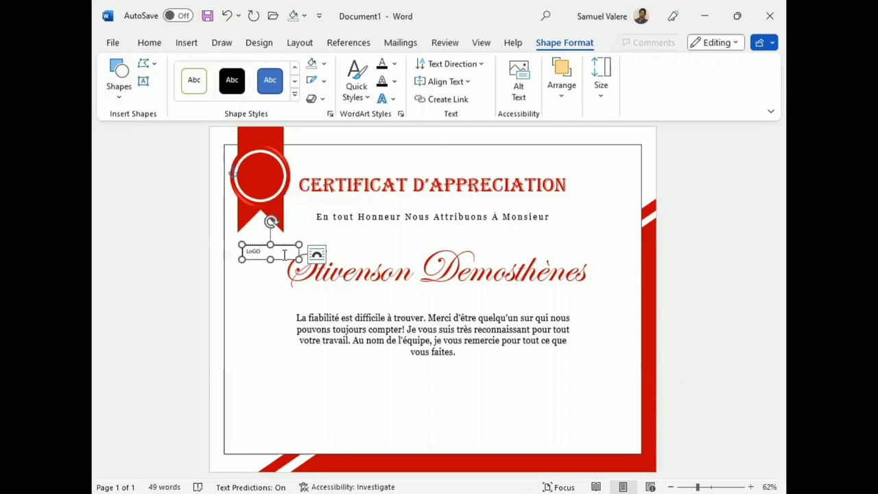
double_click(255, 252)
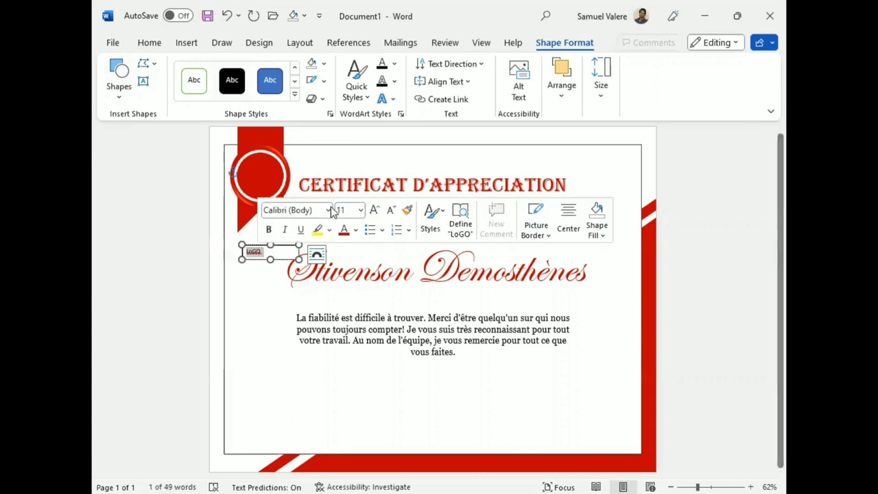
left_click(149, 42)
left_click(266, 100)
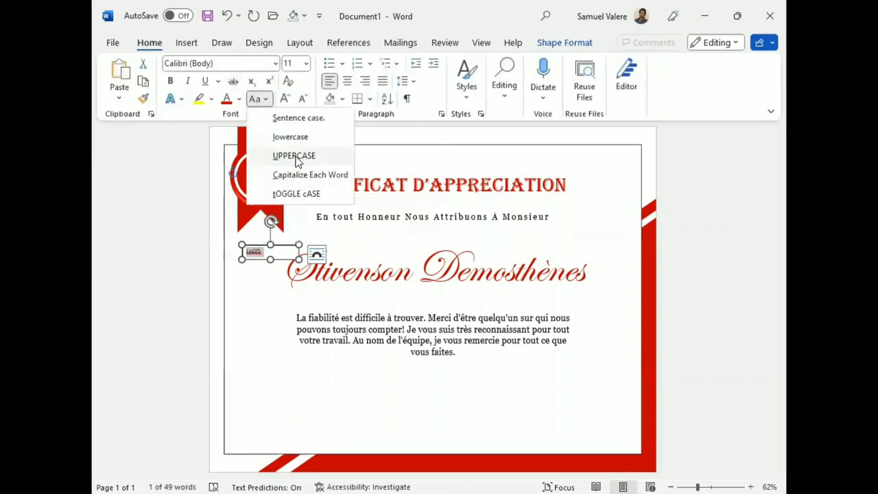
left_click(291, 157)
Step: Centre, enlarge and bold the LOGO text
left_click(346, 82)
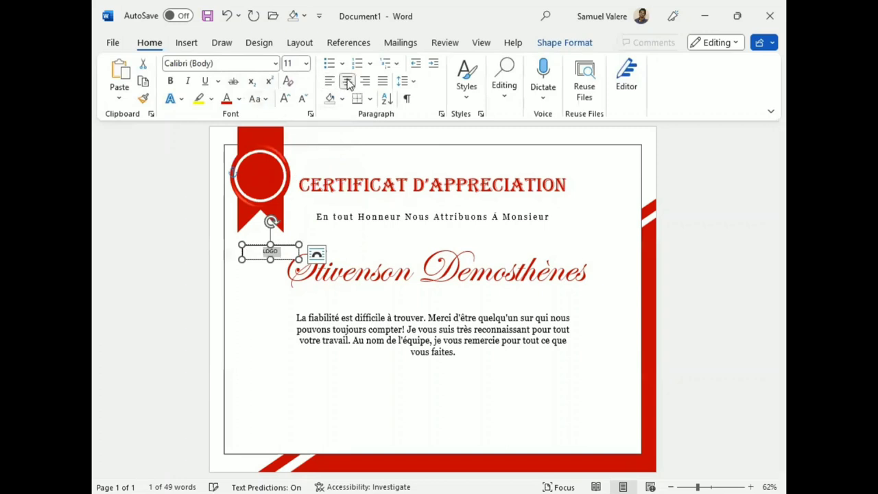
left_click(285, 99)
left_click(285, 100)
left_click(286, 99)
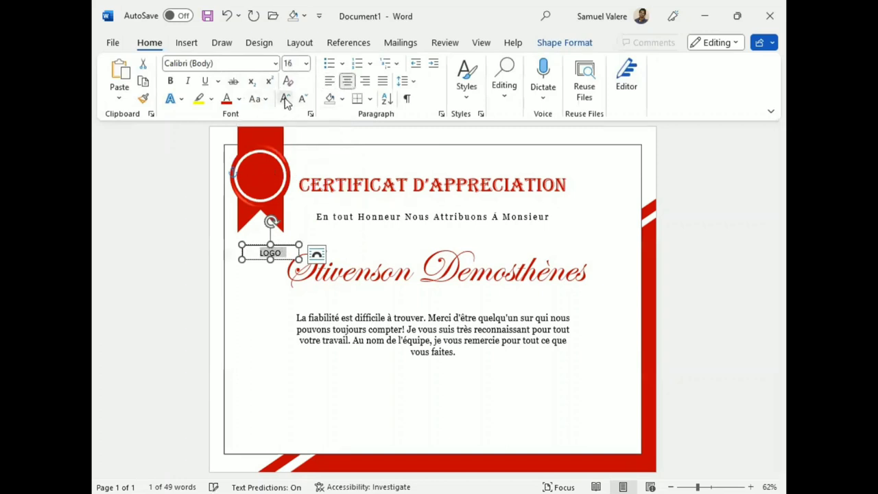
left_click(285, 100)
left_click(170, 80)
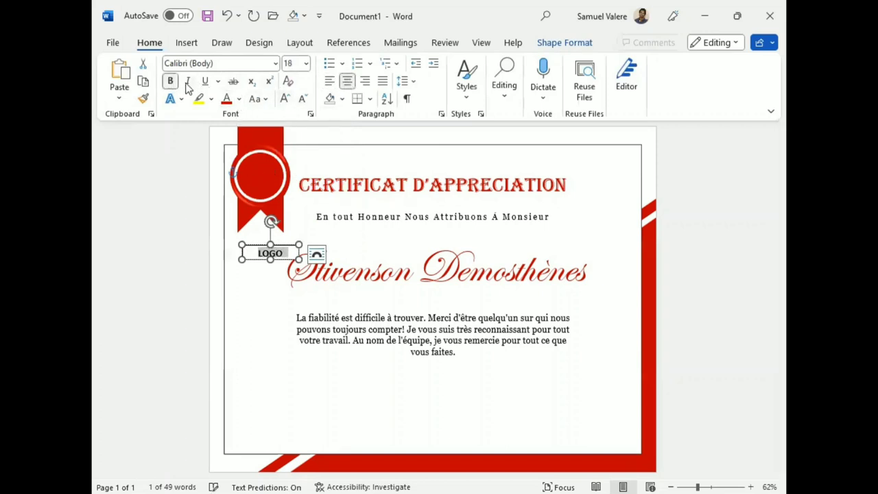
Step: Remove the LOGO box's outline and move it onto the red seal
left_click(552, 43)
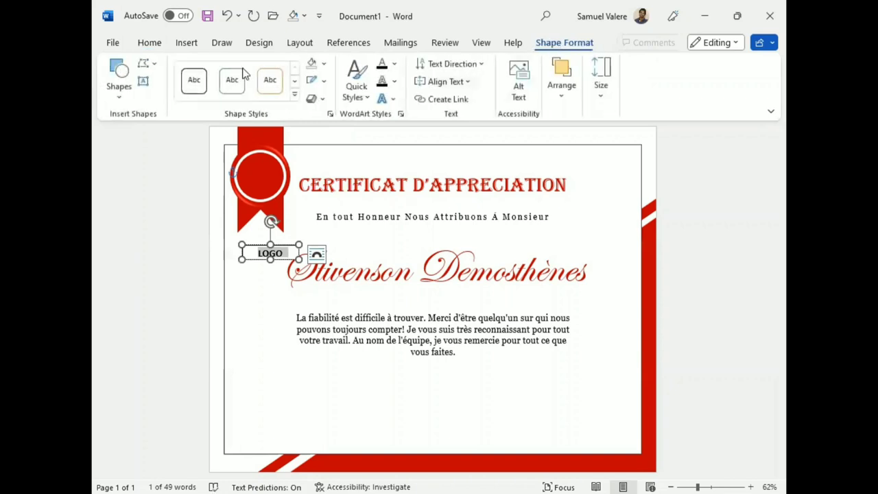
left_click(325, 83)
left_click(323, 230)
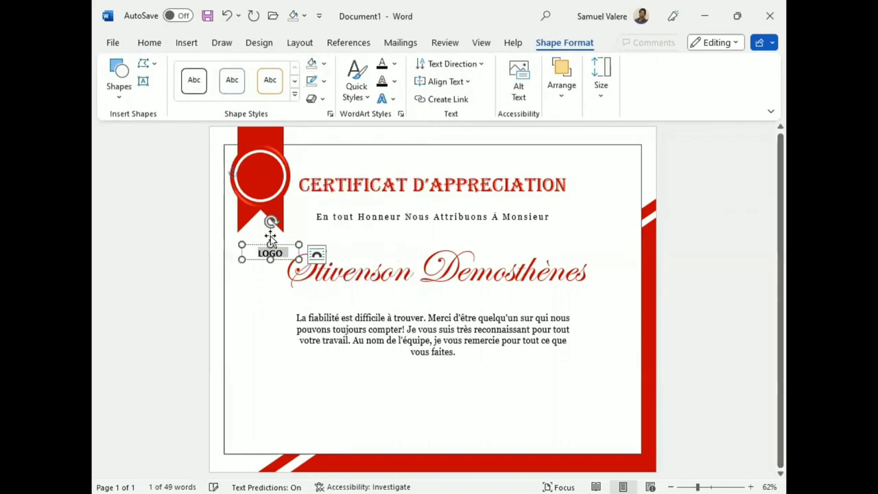
mouse_move(262, 265)
left_mouse_down()
mouse_move(250, 189)
mouse_move(279, 183)
left_mouse_up()
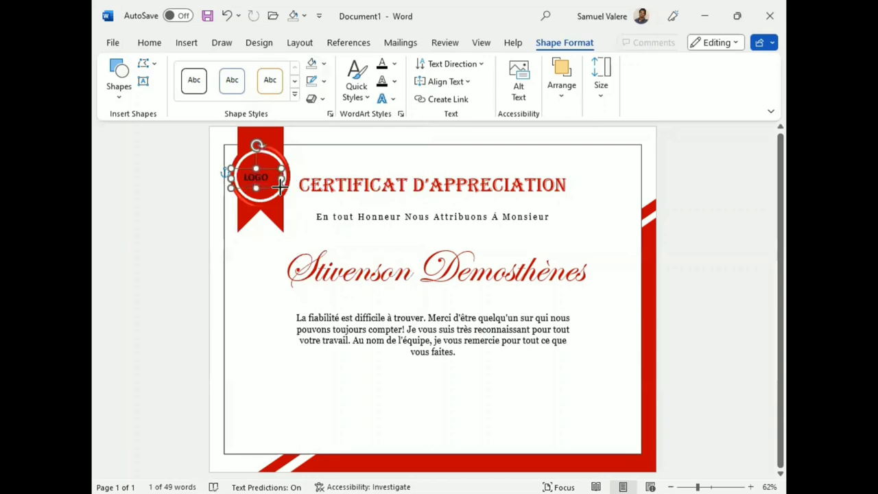
Step: Enlarge the LOGO text and resize its box so the word is centred on the seal
double_click(256, 179)
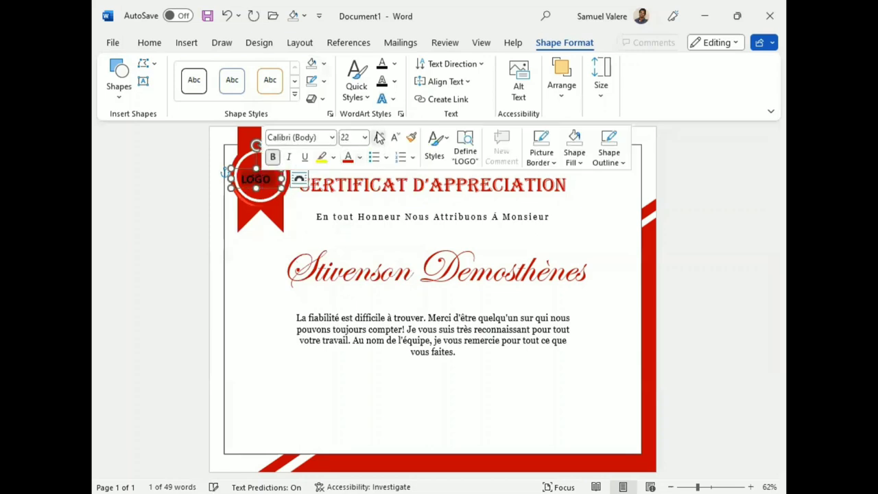
left_click(379, 137)
left_click(379, 137)
left_click(380, 137)
left_click(379, 137)
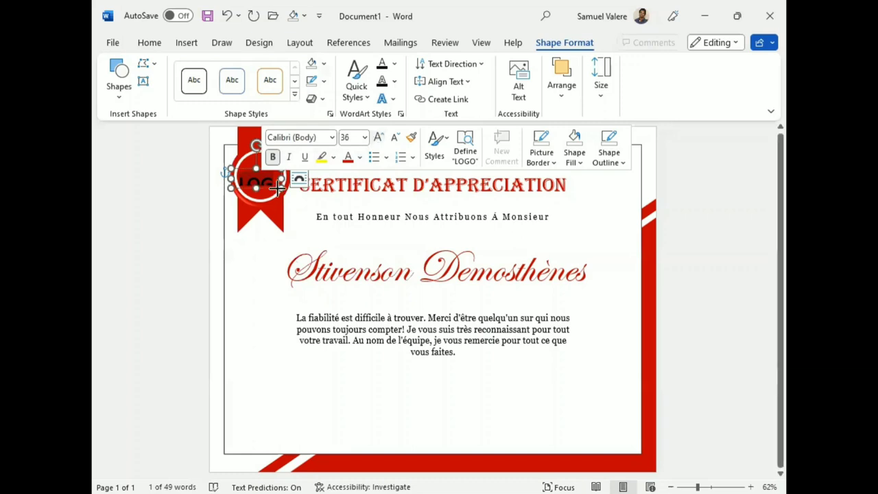
left_click_drag(279, 187, 291, 197)
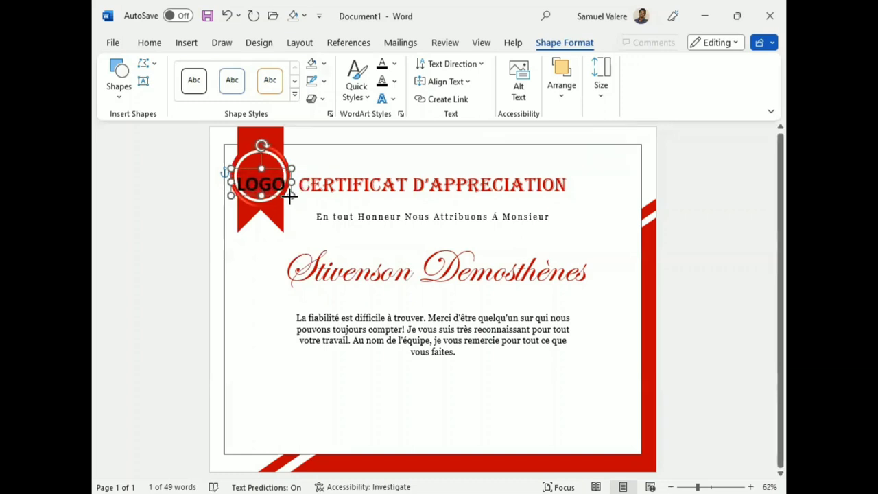
left_click_drag(275, 190, 277, 182)
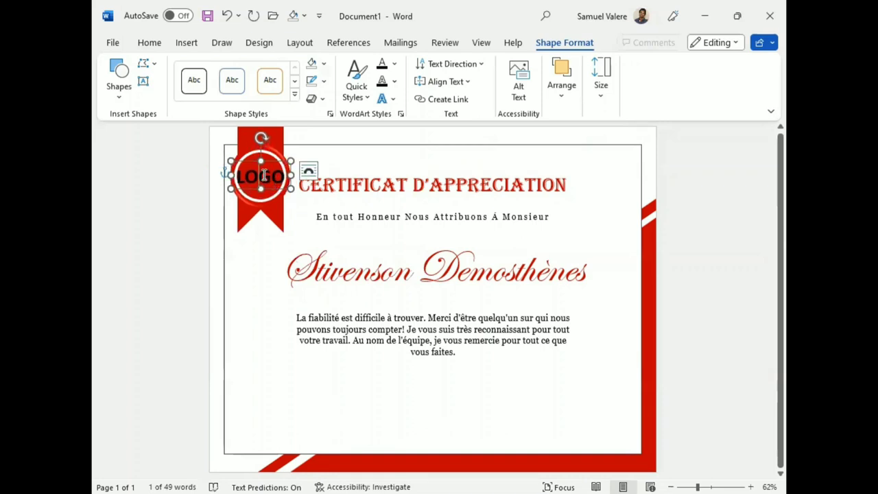
Step: Set the LOGO text to 30 pt and colour it white
double_click(264, 176)
left_click(355, 132)
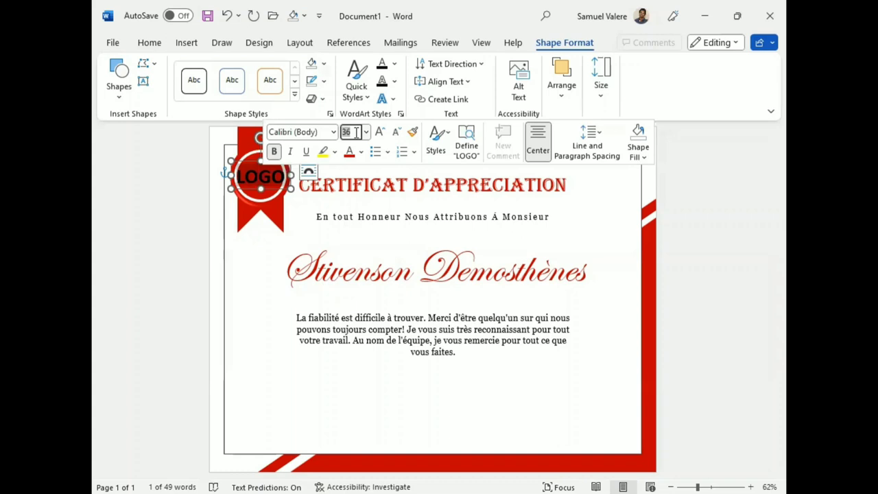
type("30")
key("Return")
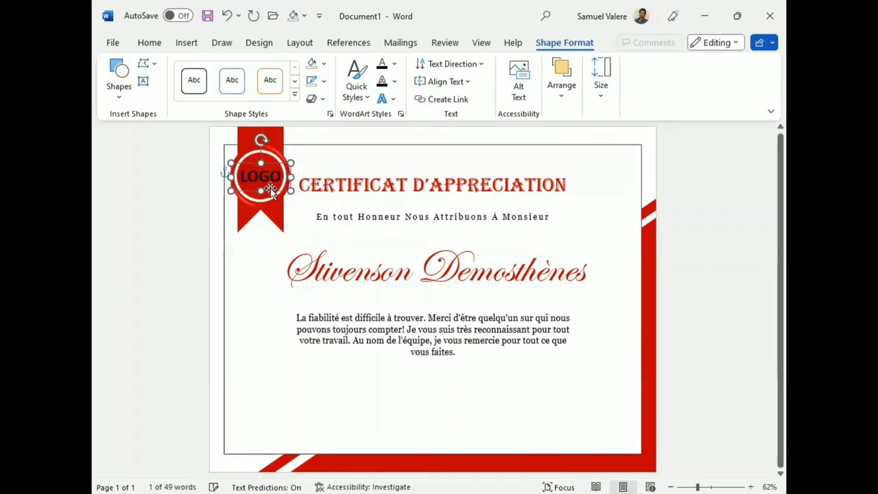
double_click(260, 177)
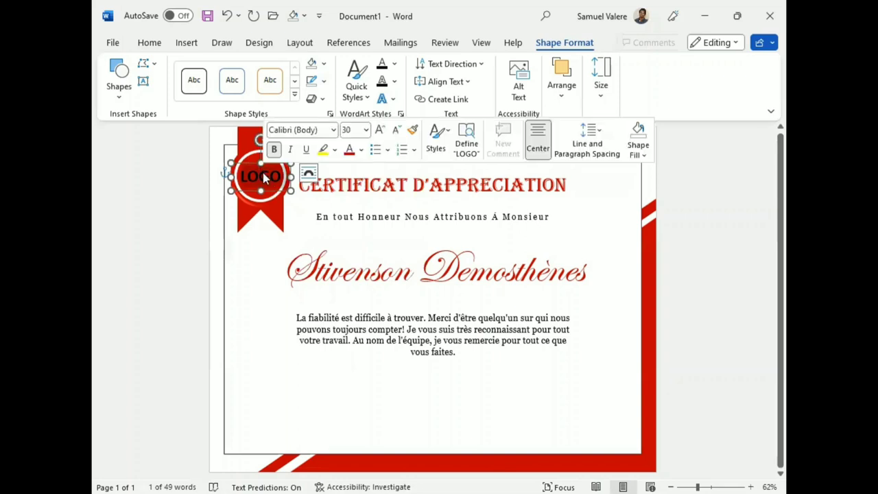
left_click(361, 150)
left_click(350, 207)
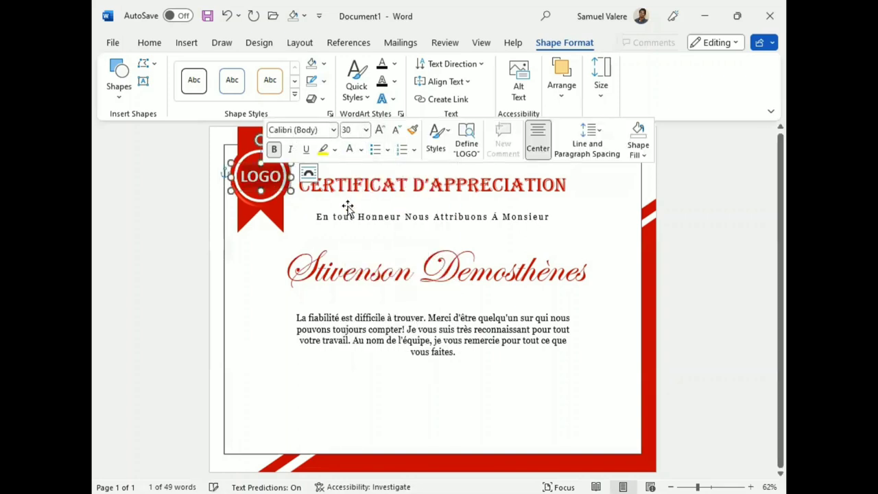
left_click(257, 270)
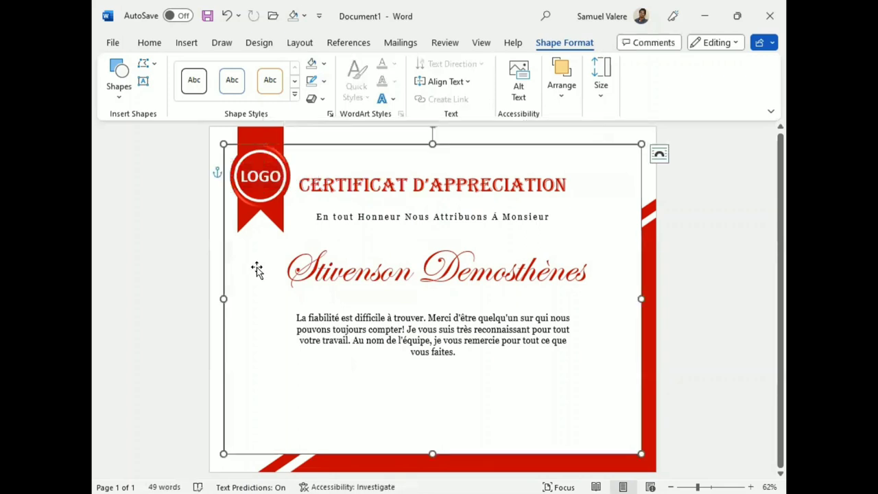
Step: Apply a 3-D preset effect to the red ribbon behind the seal for a shaded, raised look
left_click(279, 226)
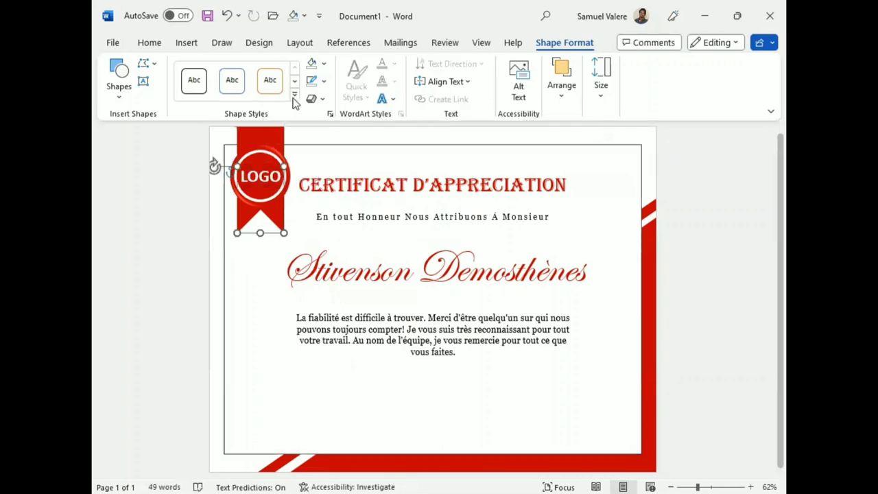
left_click(323, 98)
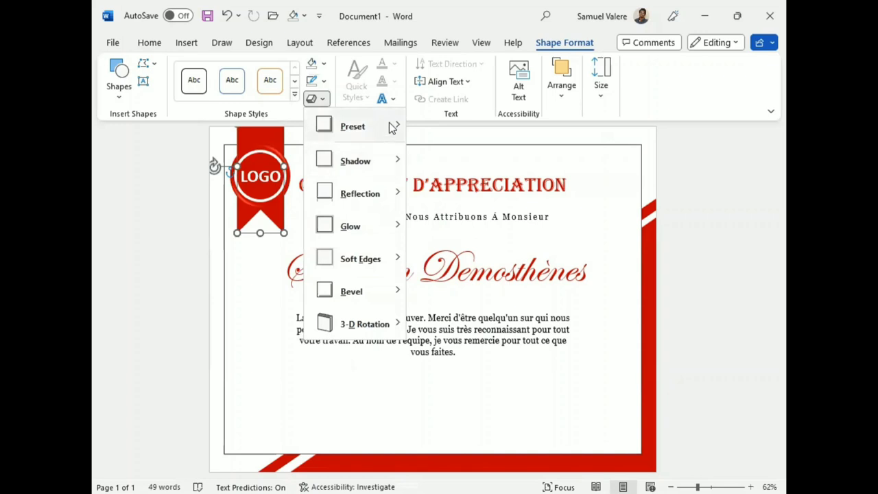
mouse_move(390, 126)
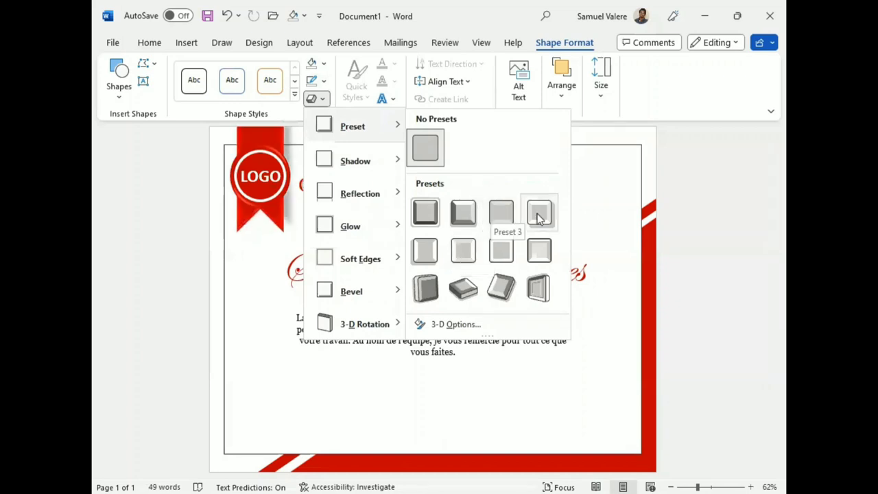
left_click(513, 219)
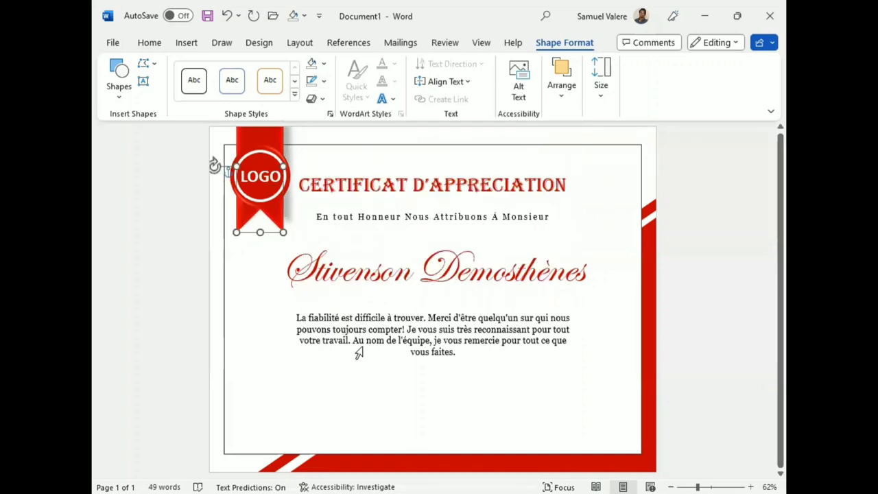
Step: Draw a small text box near the bottom-left of the page and type Date
left_click(142, 81)
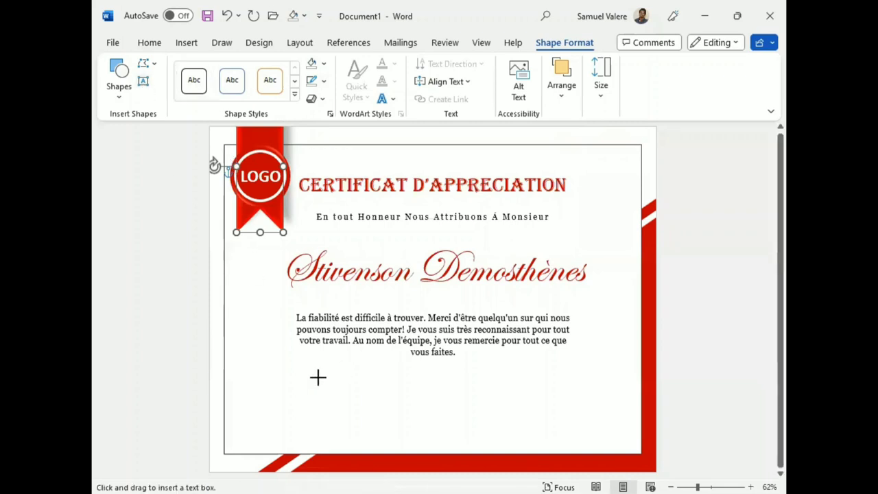
left_click_drag(300, 431, 373, 458)
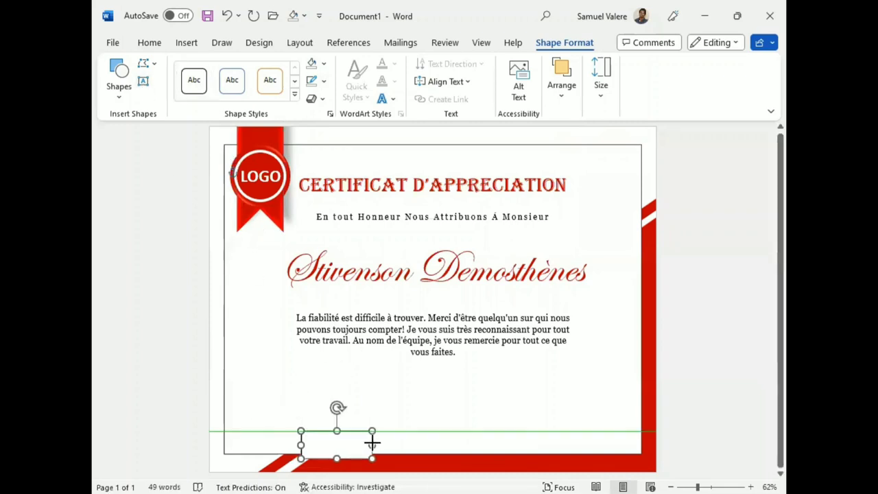
mouse_move(338, 434)
left_mouse_down()
mouse_move(336, 416)
mouse_move(336, 430)
left_mouse_up()
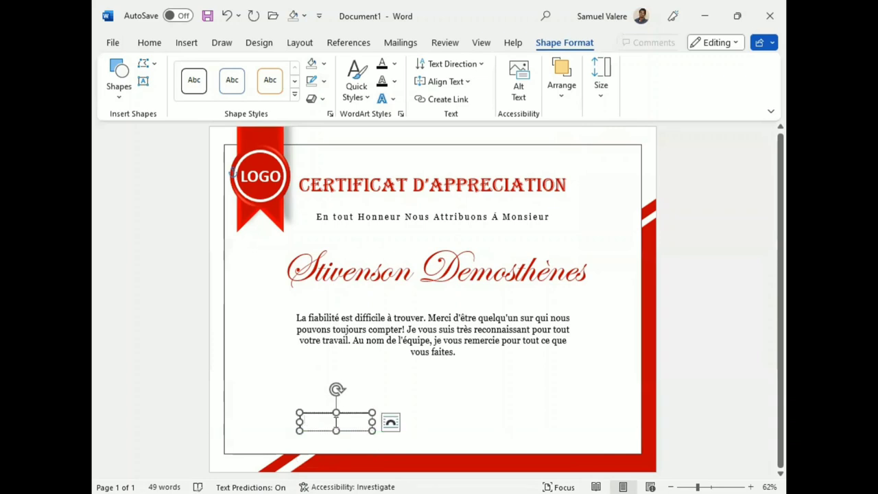
type("Date")
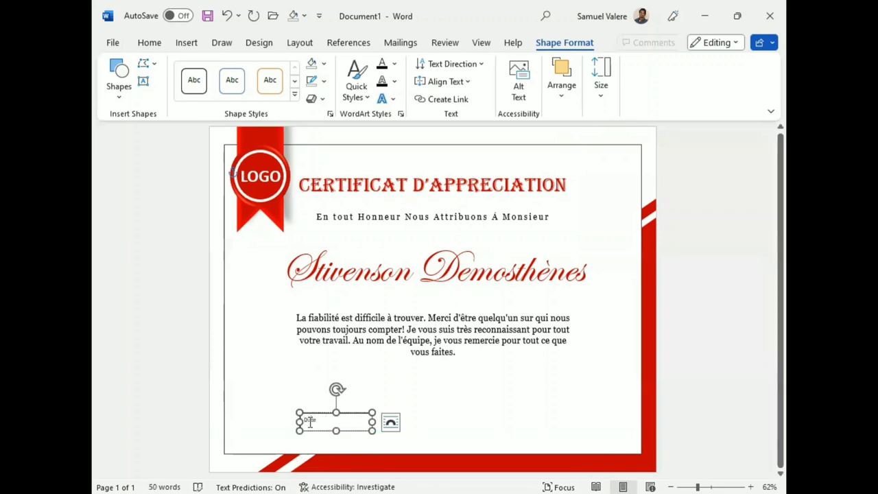
Step: Centre the Date text in its box and set its font to Georgia
double_click(310, 421)
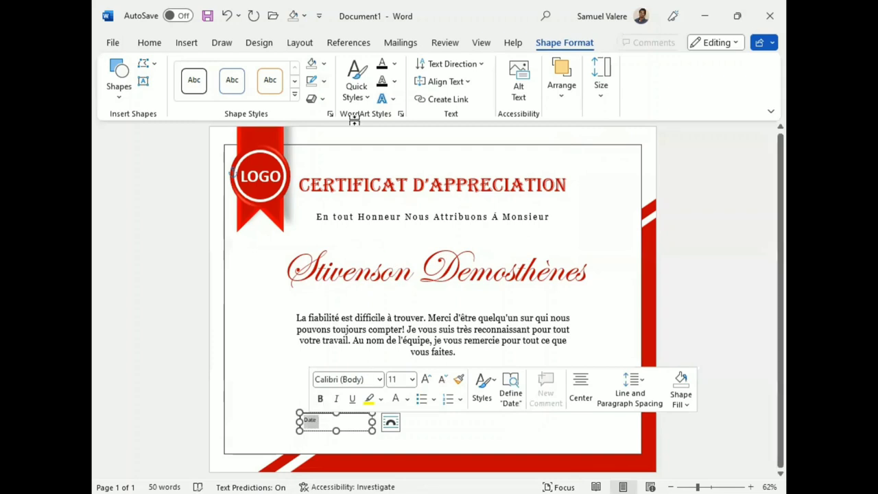
left_click(151, 43)
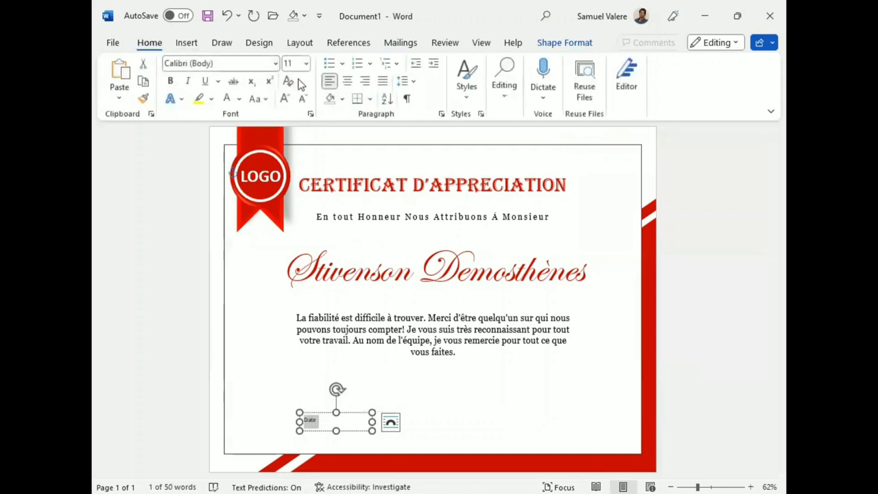
left_click(348, 81)
left_click(227, 63)
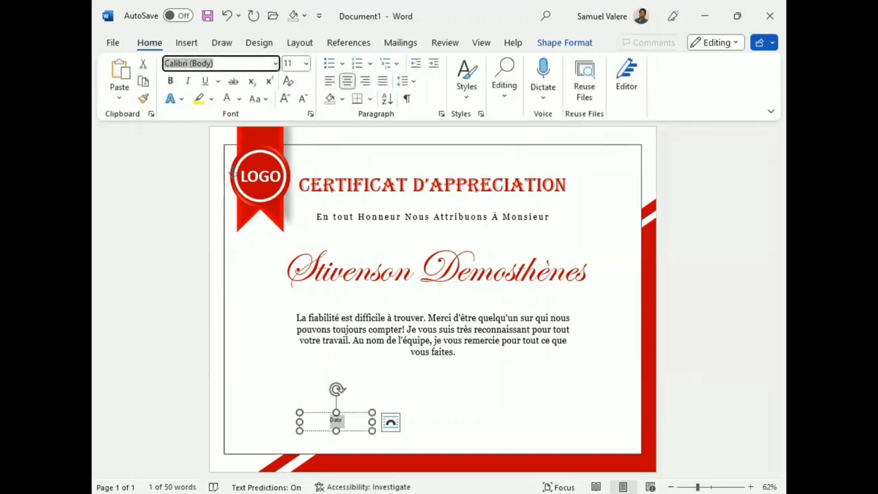
type("Georgia")
key("Return")
Step: Make the label uppercase DATE at 12 pt, narrow its box and shift it slightly left
left_click(263, 98)
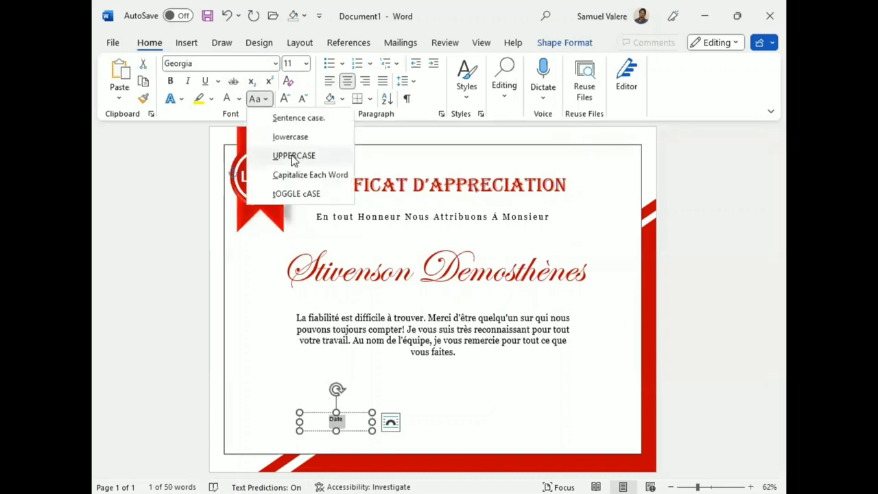
left_click(288, 155)
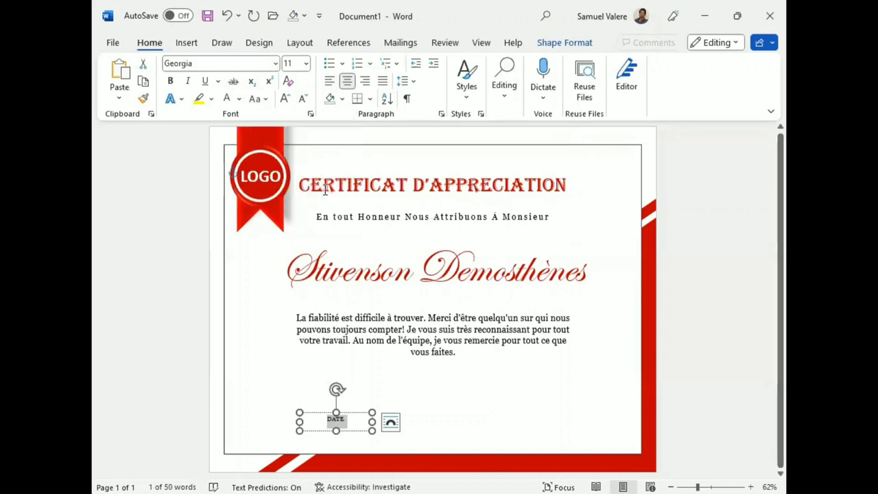
left_click(284, 98)
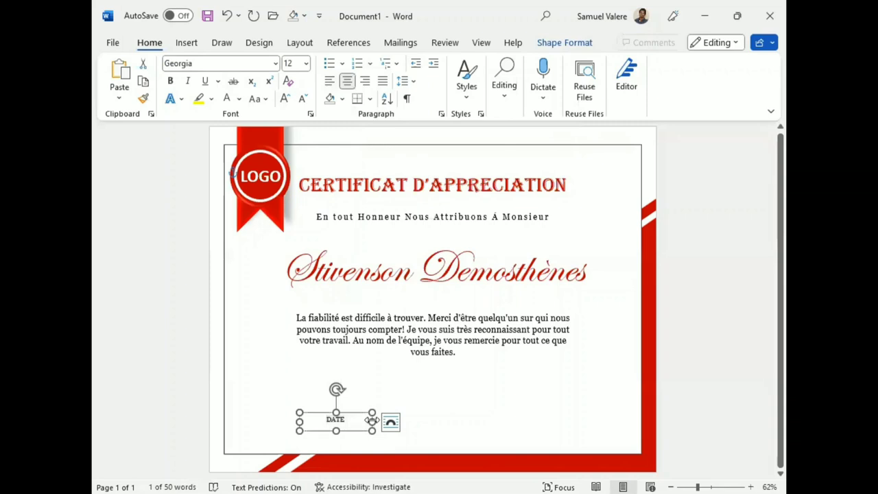
left_click_drag(372, 420, 326, 424)
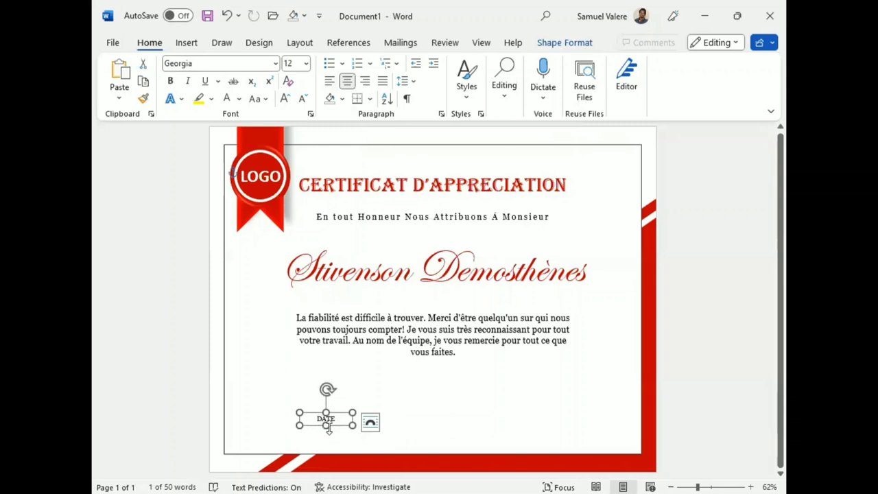
mouse_move(337, 425)
left_mouse_down()
mouse_move(317, 426)
mouse_move(489, 414)
left_mouse_up()
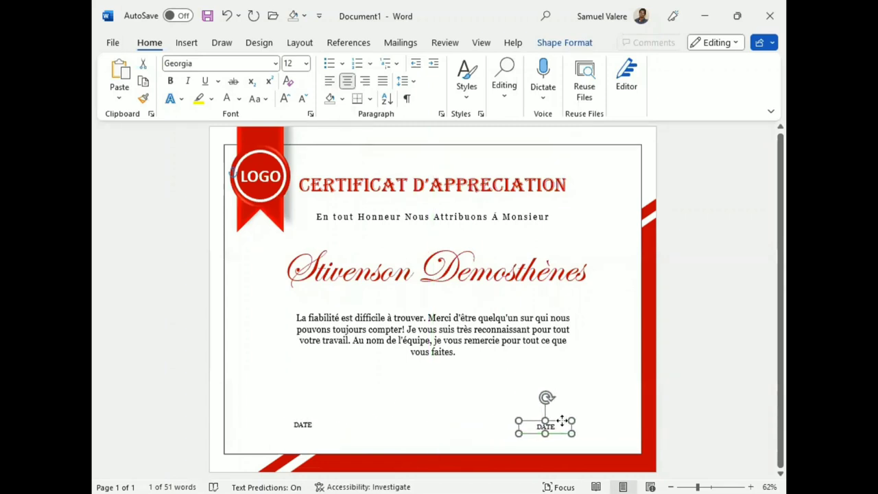
Step: Copy the DATE label to the bottom right and change its text to SIGNATURE
left_click_drag(489, 414, 555, 425)
double_click(554, 425)
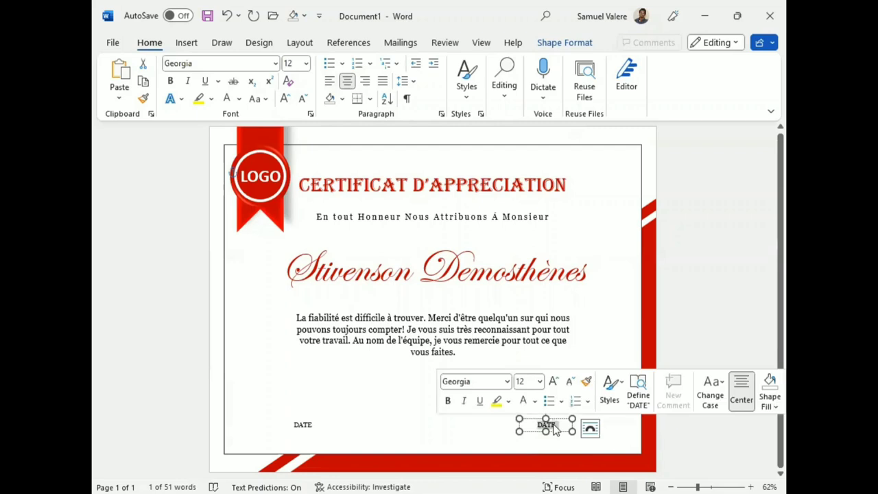
type("SIGNA")
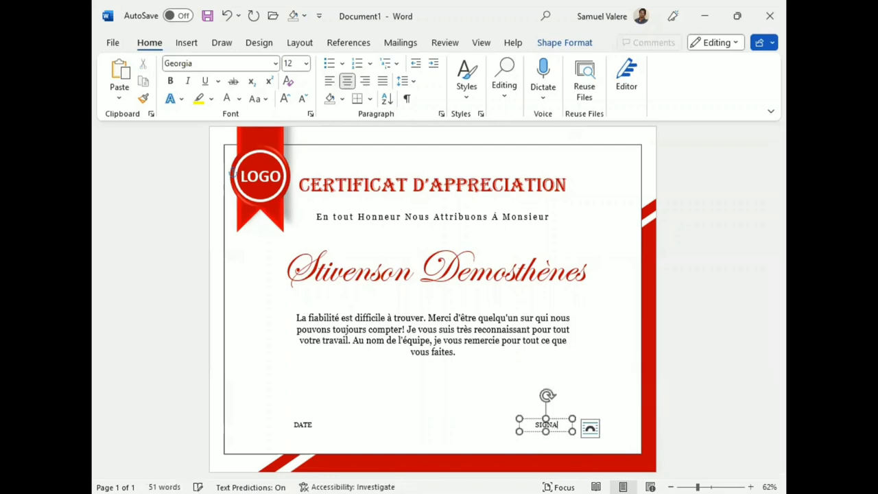
type("TURE")
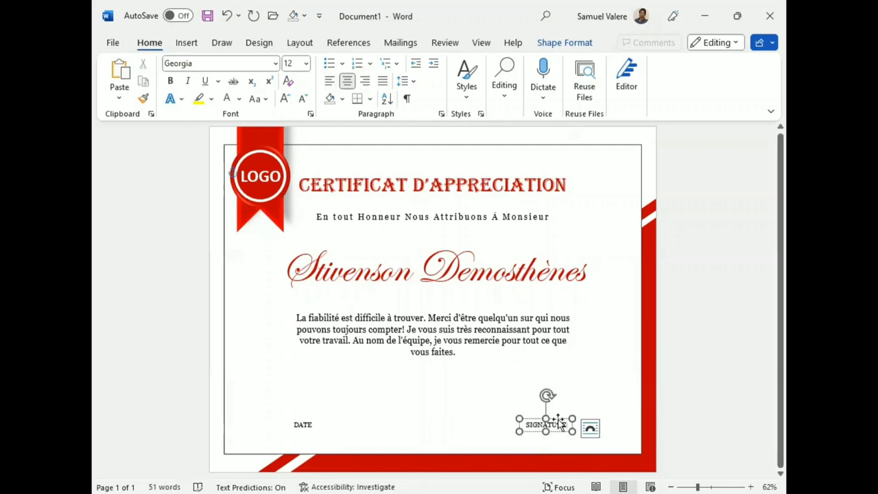
left_click(560, 423)
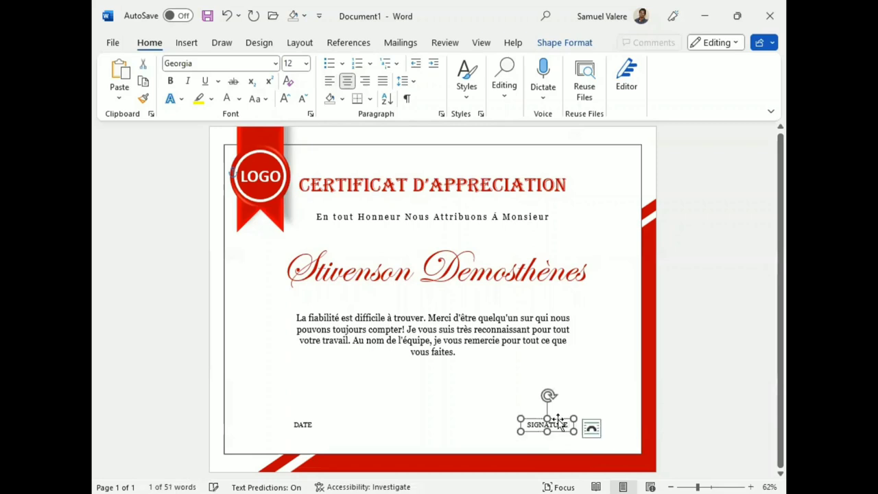
left_click_drag(559, 423, 558, 423)
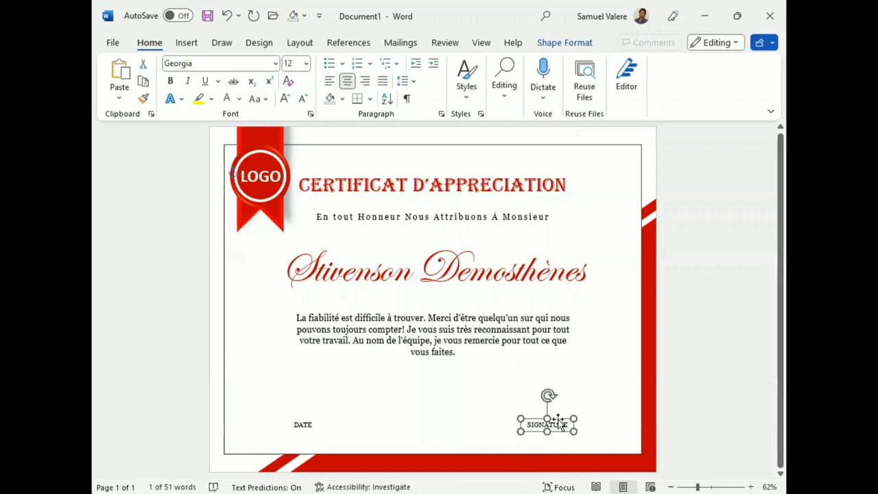
Step: Line up the DATE and SIGNATURE labels level with each other along the bottom
left_click(304, 422)
left_click_drag(308, 423, 321, 429)
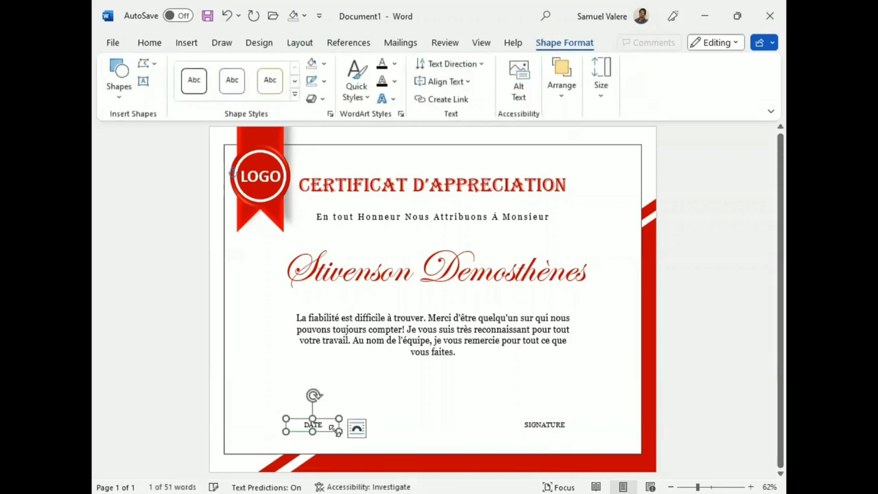
left_click(553, 424, "shift")
left_click_drag(554, 436, 558, 436)
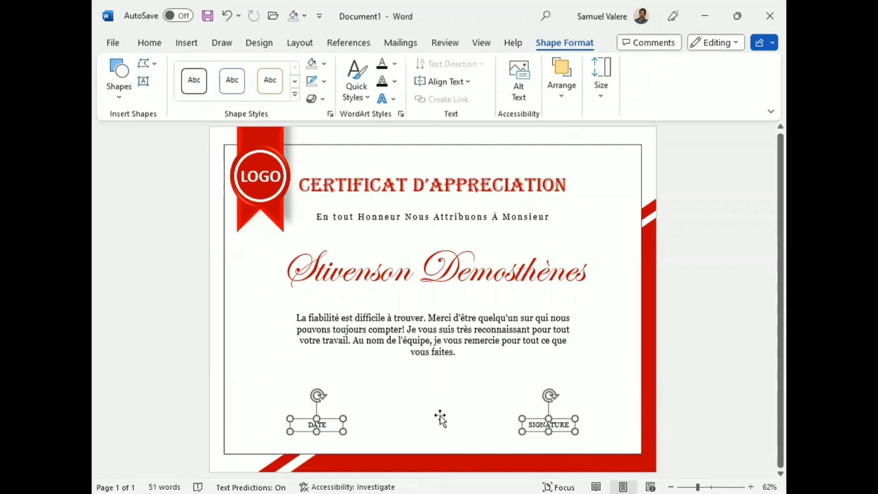
Step: Draw a Star: 24 Points shape between the DATE and SIGNATURE labels and position it
left_click(122, 95)
scroll(196, 240, "down", 3)
scroll(198, 242, "down", 1)
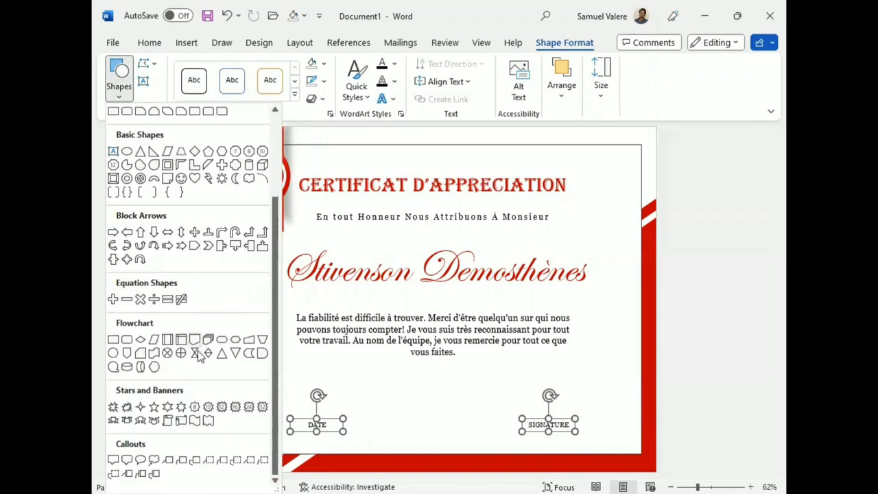
left_click(254, 410)
left_click_drag(407, 398, 444, 435)
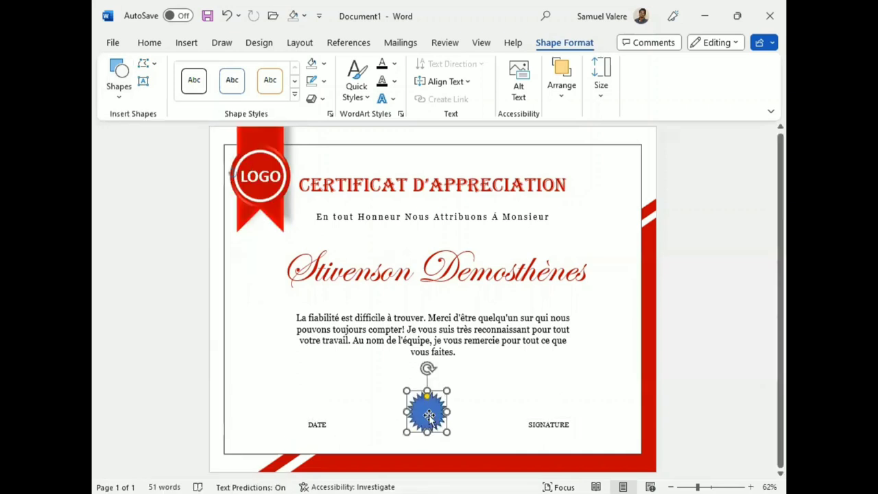
left_click_drag(427, 396, 425, 400)
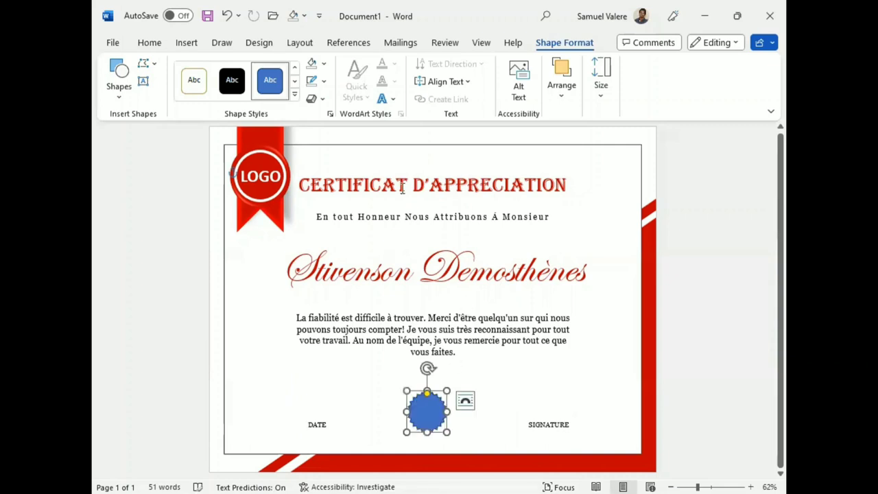
Step: Fill the seal star with dark red and apply the Preset 3 shape effect
left_click(323, 63)
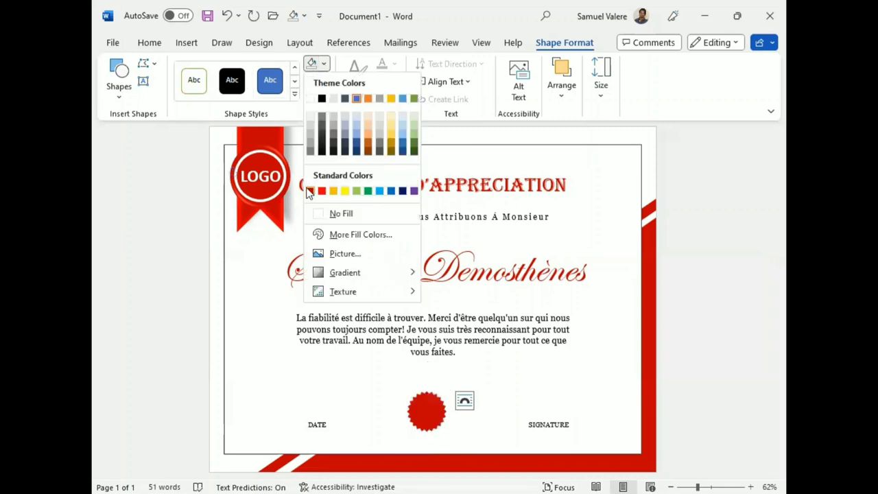
left_click(310, 190)
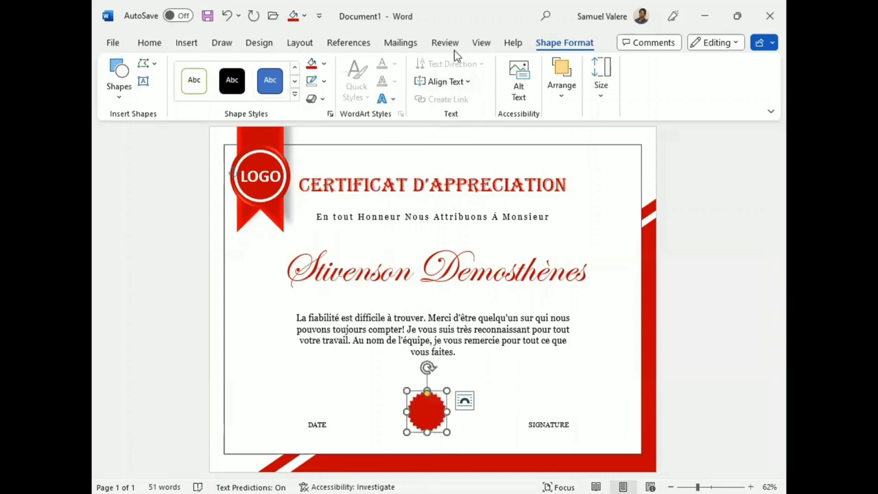
left_click(323, 64)
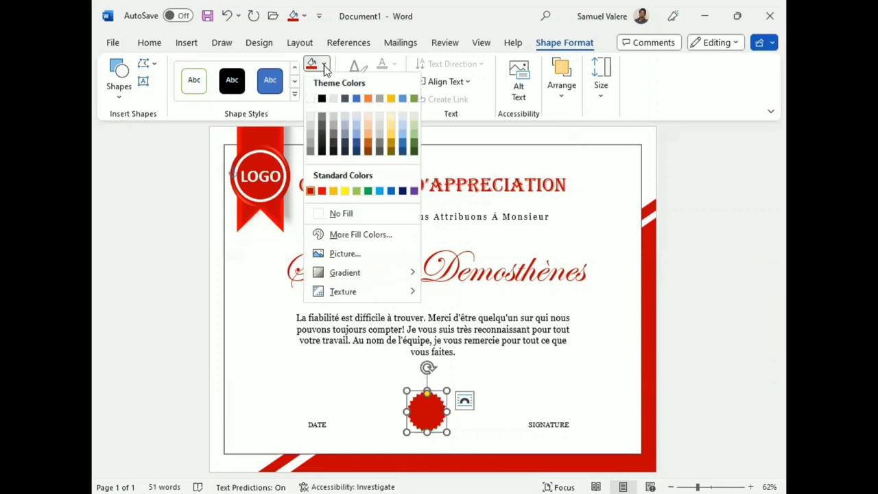
left_click(324, 66)
left_click(324, 98)
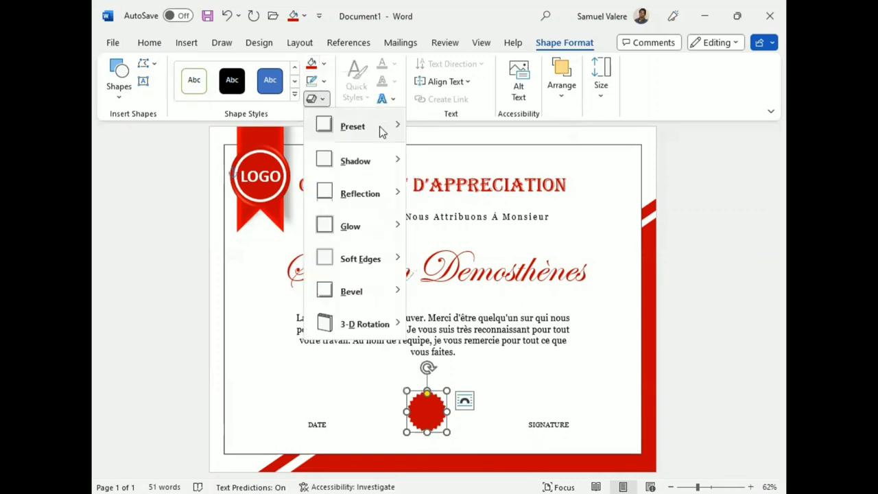
mouse_move(382, 130)
left_click(500, 214)
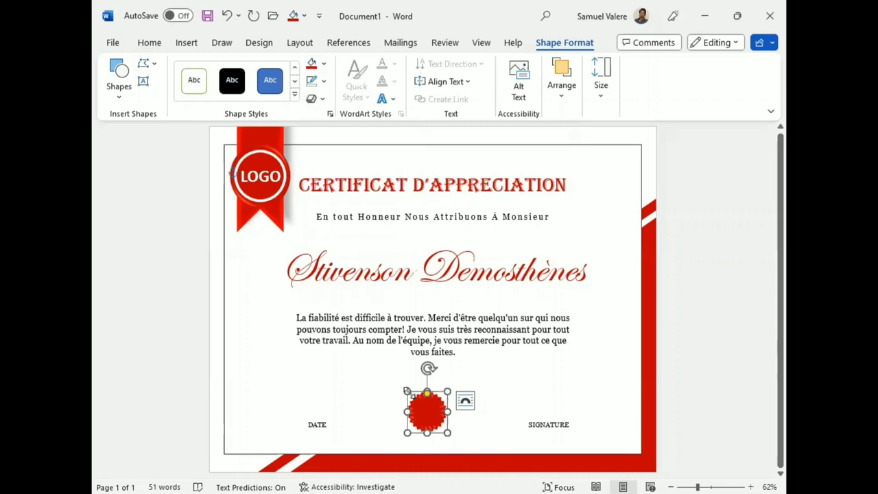
Step: Resize the seal star slightly smaller and shift it right and down between the labels
left_click_drag(407, 390, 402, 383)
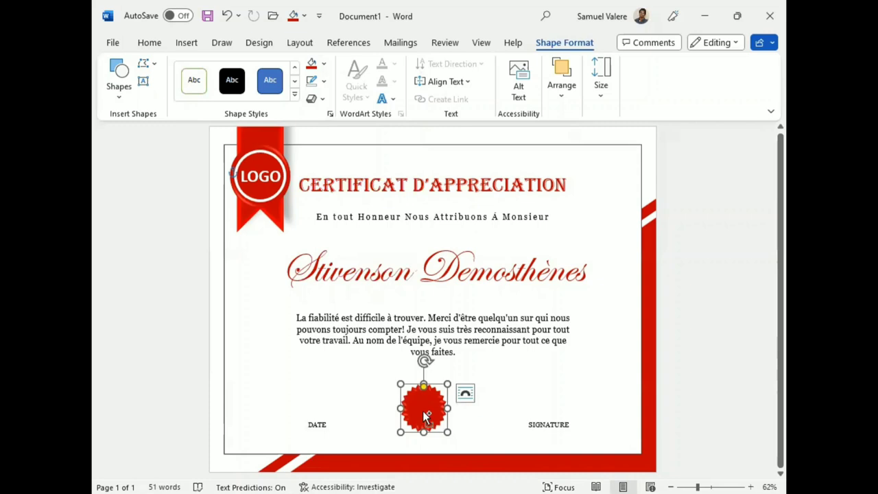
left_click_drag(423, 411, 430, 419)
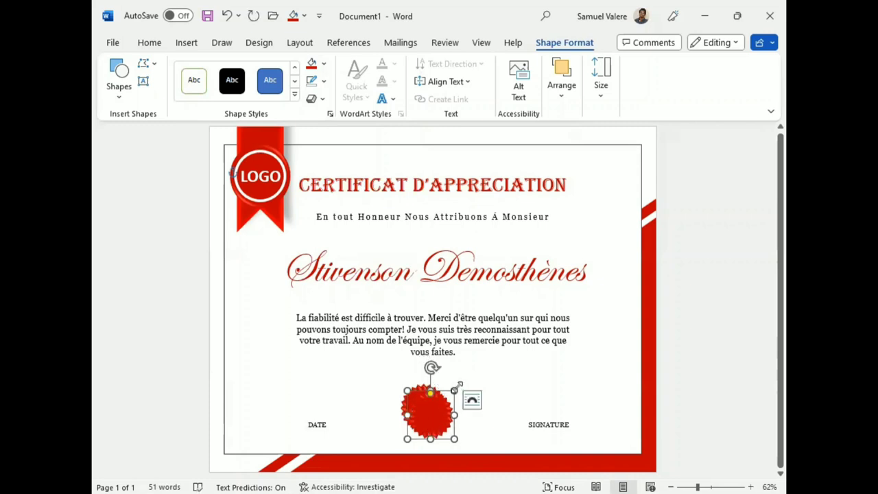
mouse_move(452, 390)
left_mouse_down()
mouse_move(427, 412)
mouse_move(425, 403)
left_mouse_up()
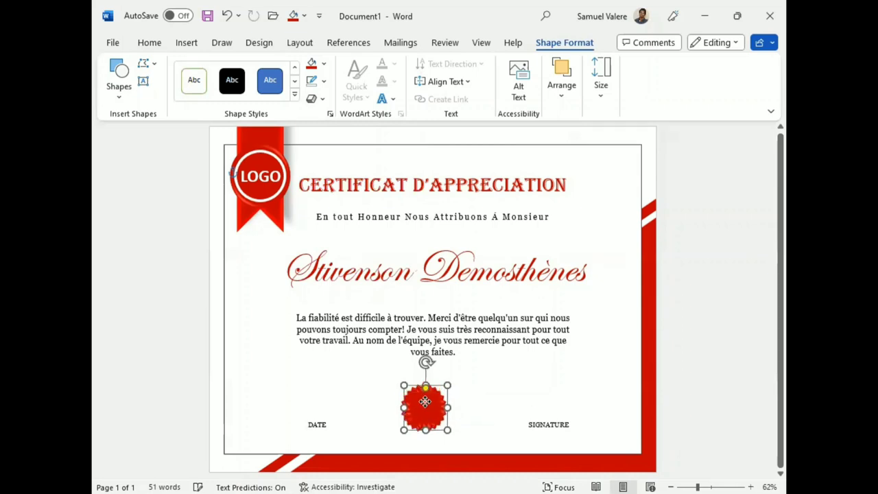
left_click(324, 64)
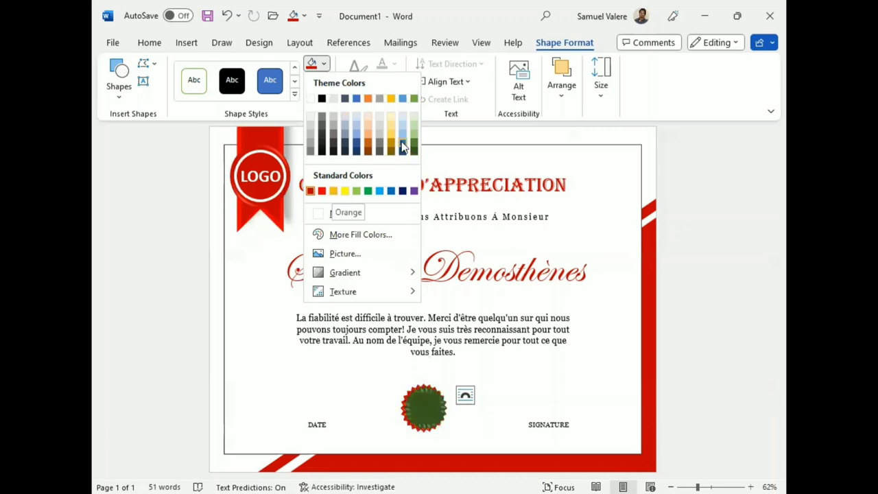
Step: Fill the seal star with a custom orange, #FCA304, from the custom colour picker
left_click(365, 235)
left_click_drag(265, 157, 276, 159)
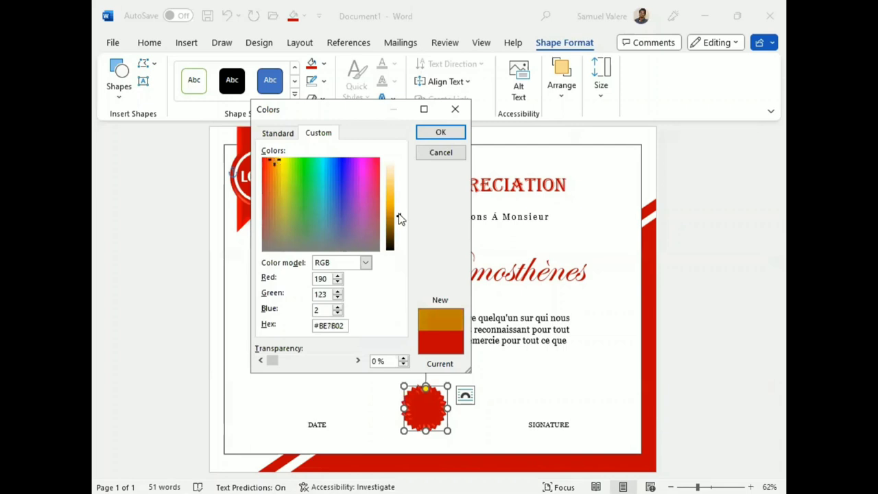
left_click_drag(399, 217, 391, 204)
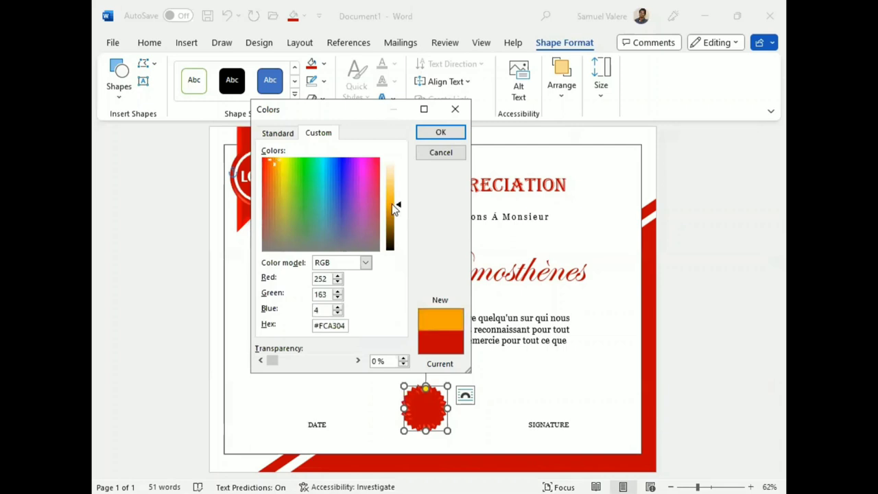
left_click(451, 135)
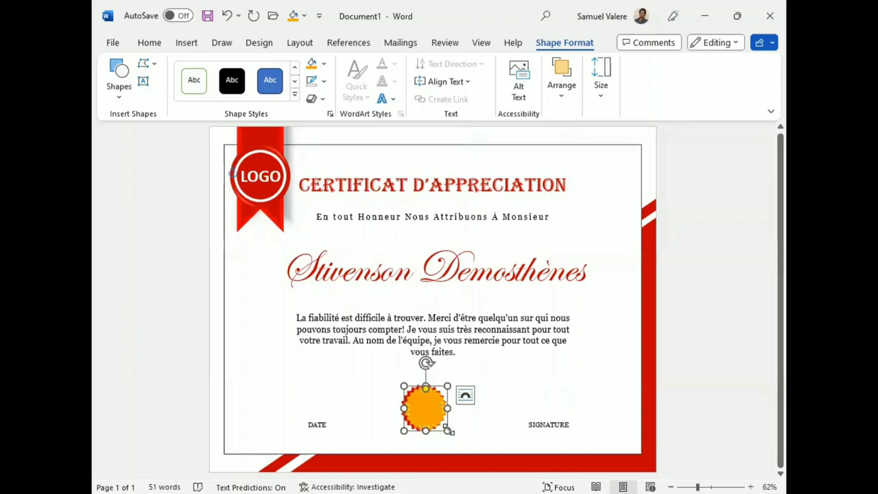
Step: Shrink the orange starburst slightly and centre it horizontally on the certificate
mouse_move(449, 430)
left_mouse_down()
mouse_move(404, 407)
mouse_move(419, 406)
left_mouse_up()
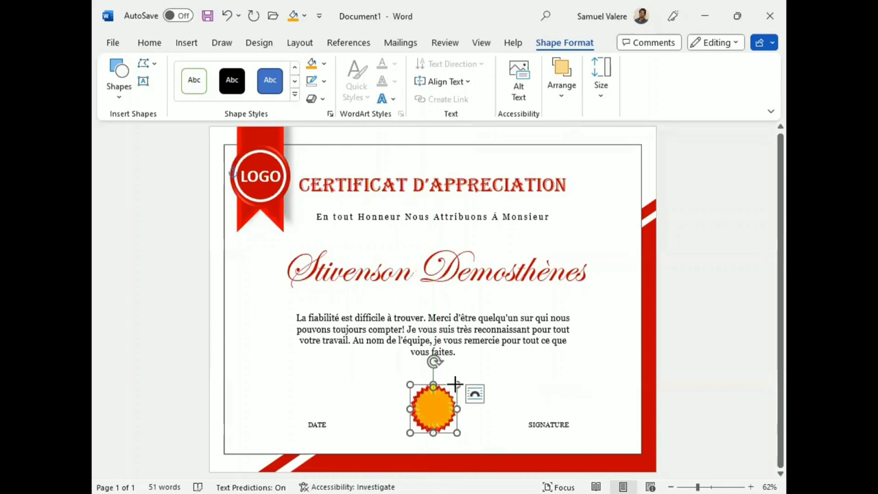
left_click_drag(451, 388, 451, 389)
left_click(447, 412)
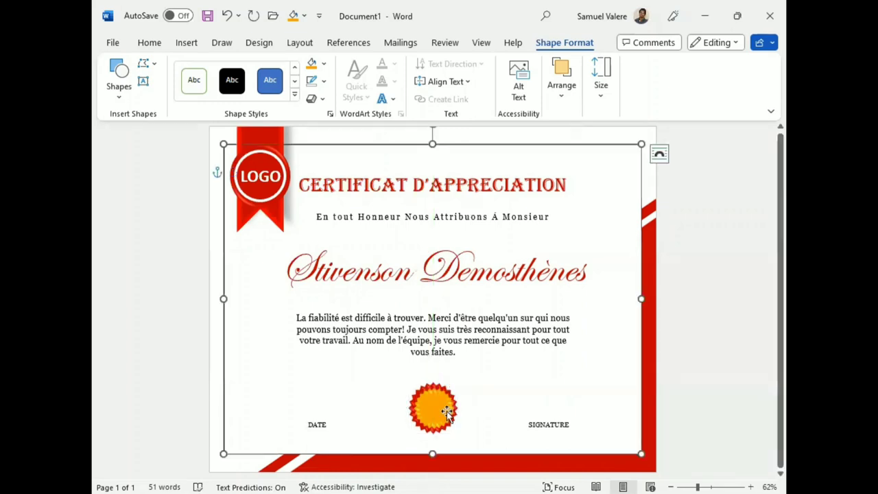
Step: Fill the seal's centre shape with red and centre it on the orange starburst
left_click(436, 405)
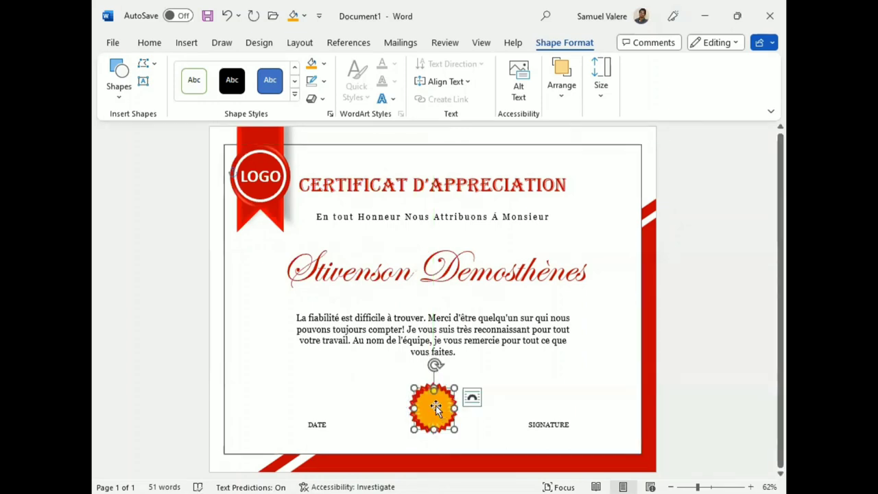
left_click_drag(436, 406, 457, 430)
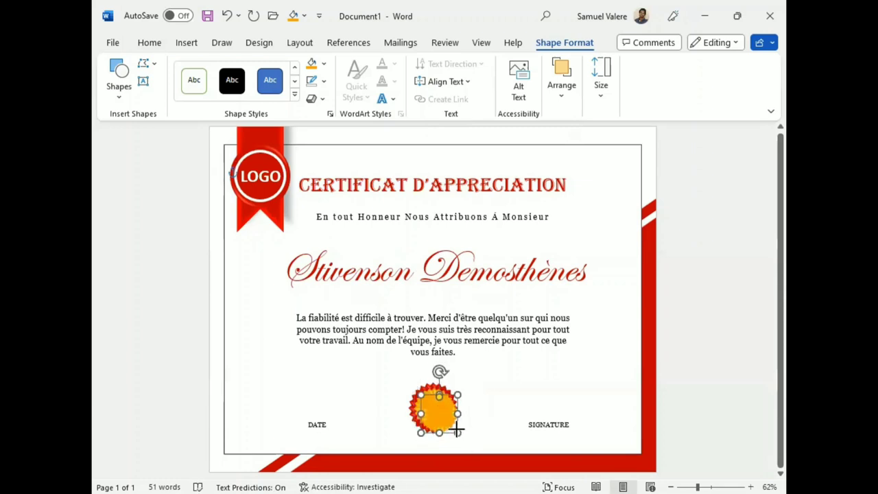
left_click(324, 63)
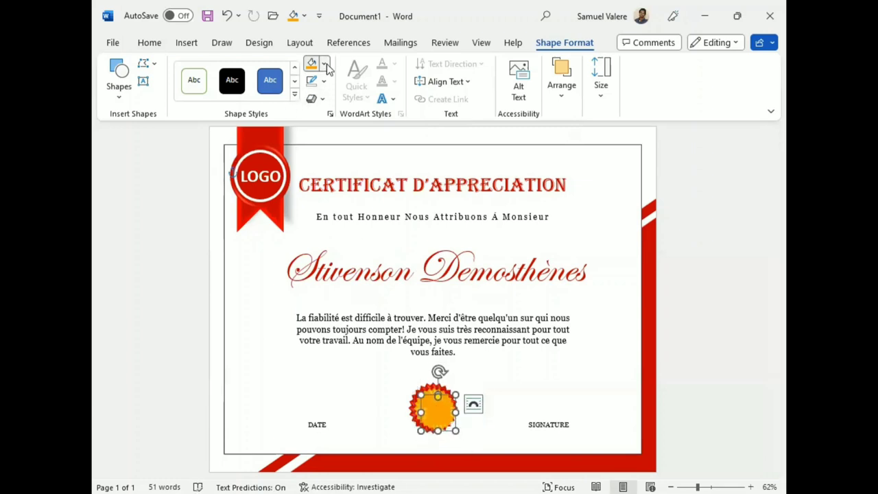
left_click(315, 191)
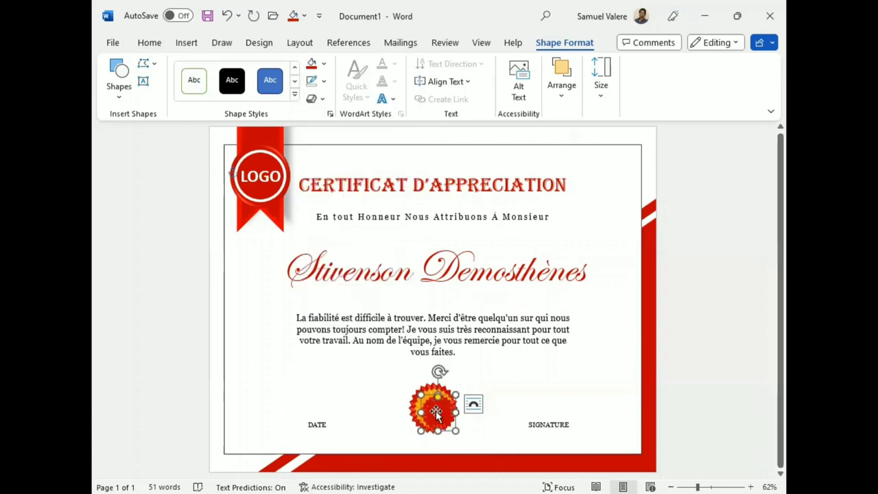
left_click_drag(436, 412, 431, 404)
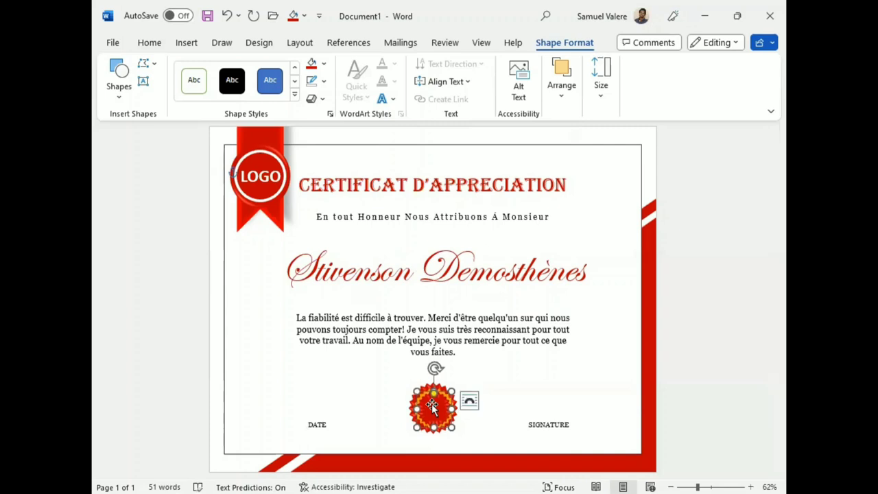
left_click(492, 404)
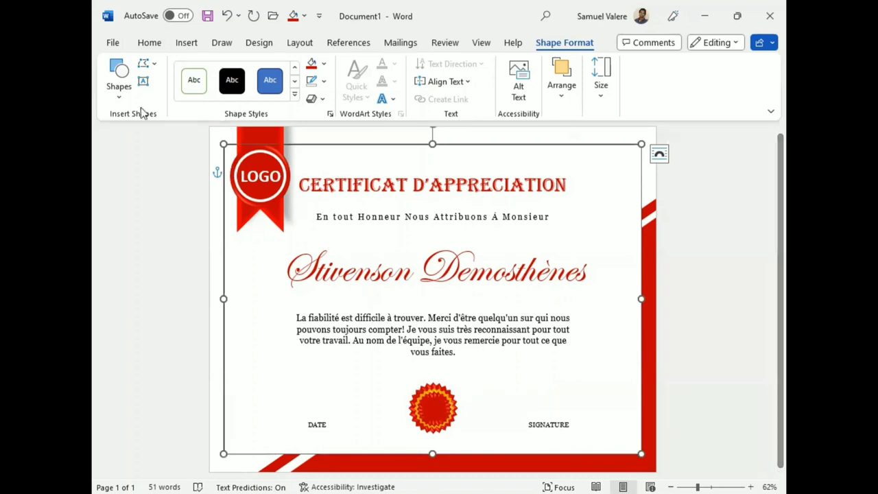
Step: Draw a blue Arrow: Chevron shape and centre it beneath the red seal
left_click(118, 88)
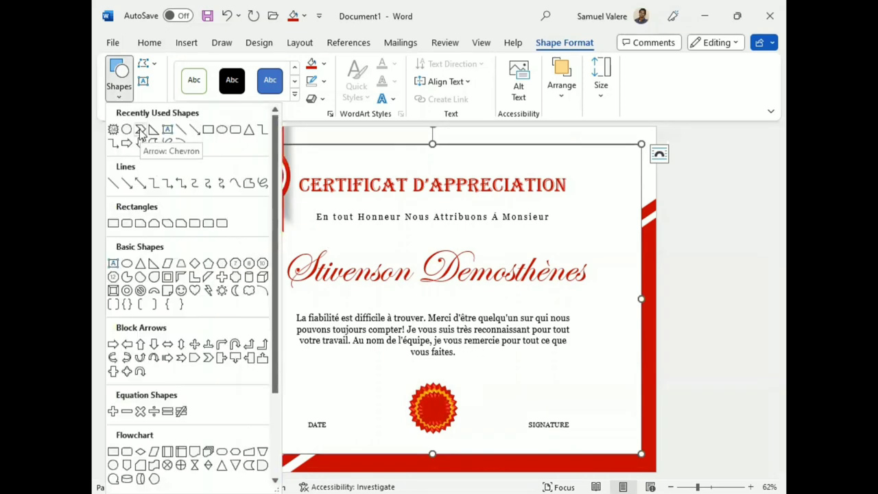
left_click(141, 130)
mouse_move(400, 386)
left_mouse_down()
mouse_move(447, 386)
mouse_move(449, 379)
mouse_move(414, 386)
mouse_move(415, 373)
mouse_move(430, 428)
left_mouse_up()
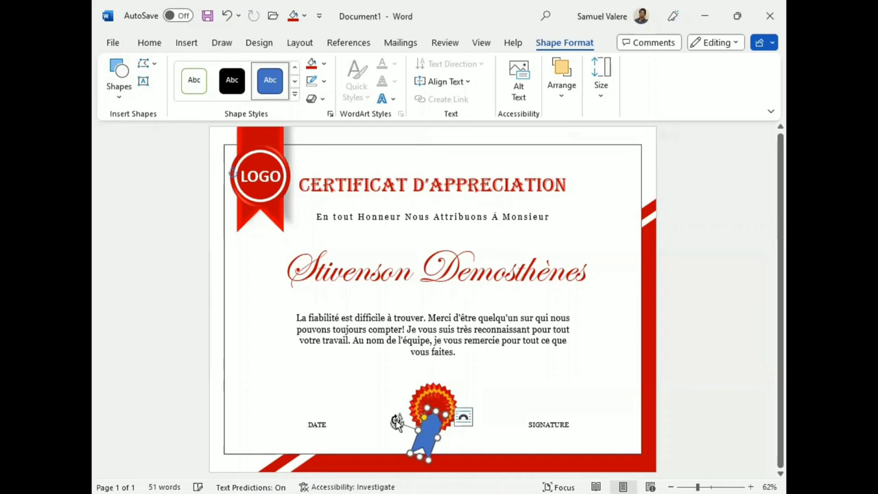
left_click_drag(430, 427, 421, 430)
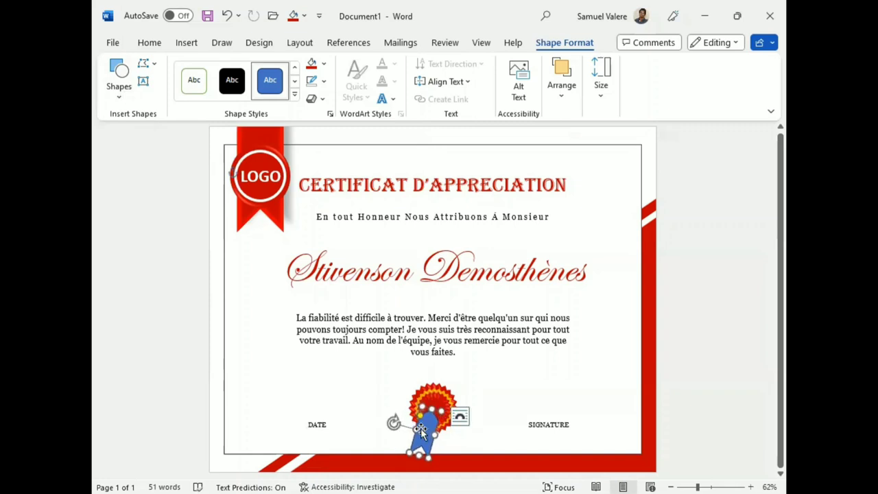
left_click_drag(421, 430, 464, 432)
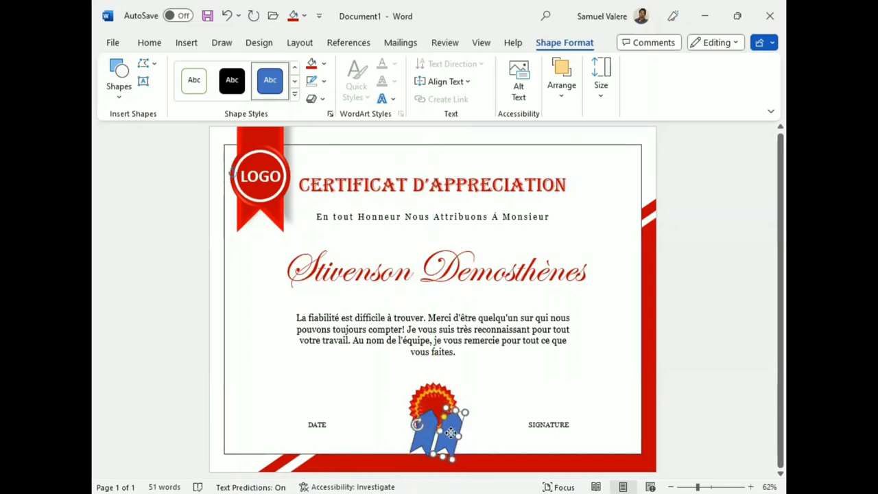
Step: Flip the copied chevron horizontally and place it beside the other ribbon tail
left_click(564, 96)
left_click(765, 169)
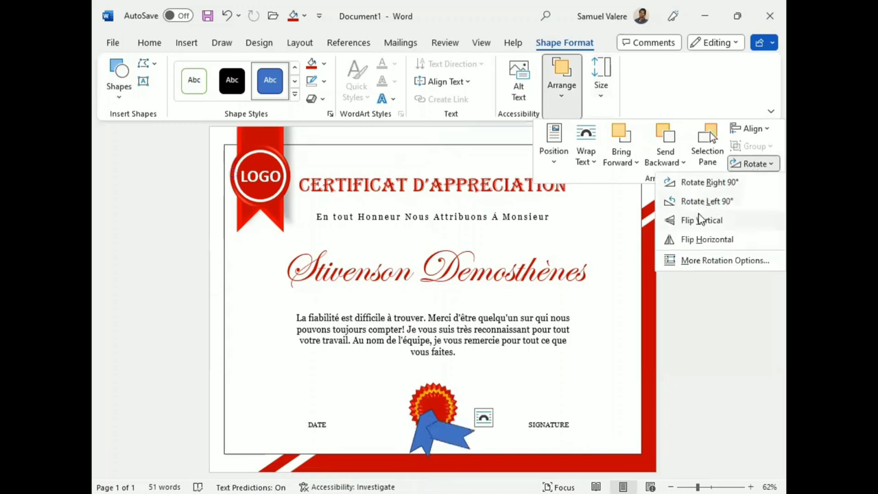
left_click(704, 240)
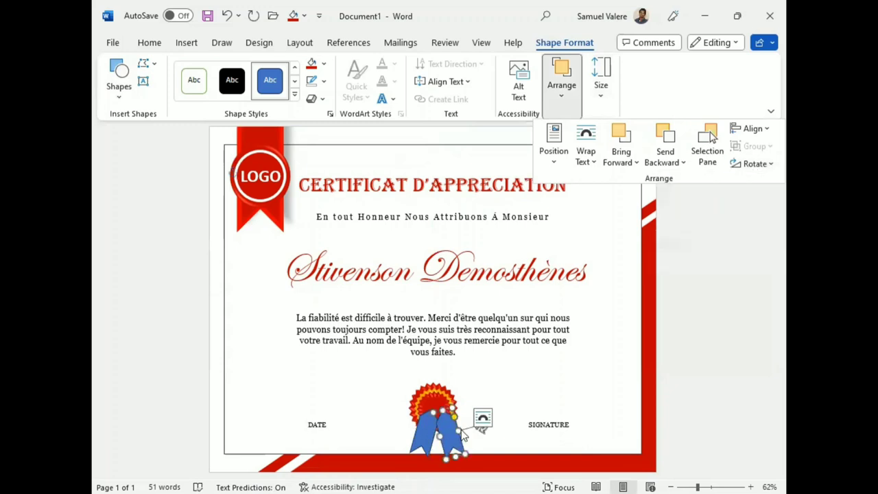
left_click(444, 429)
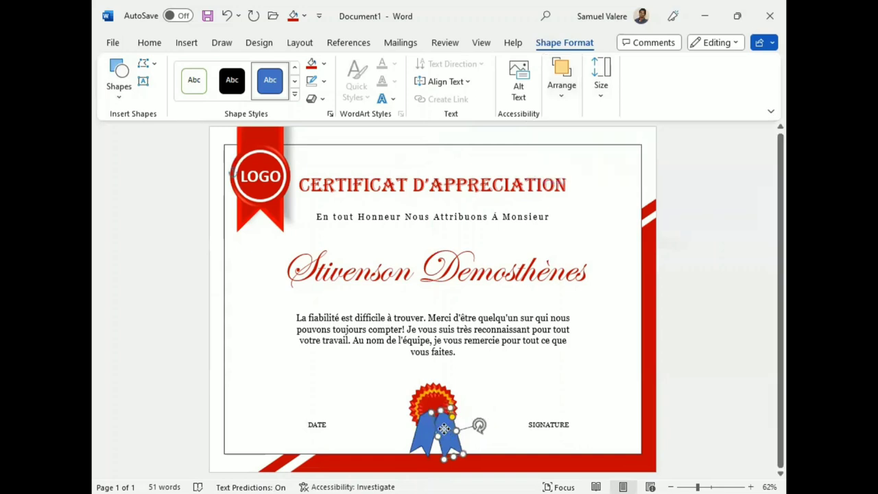
left_click_drag(444, 430, 443, 428)
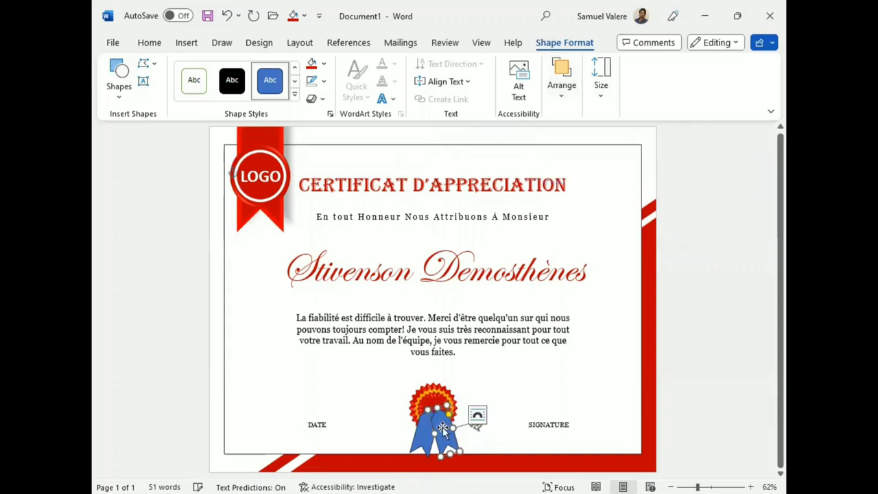
Step: Select both blue chevron tails together
left_click(423, 436)
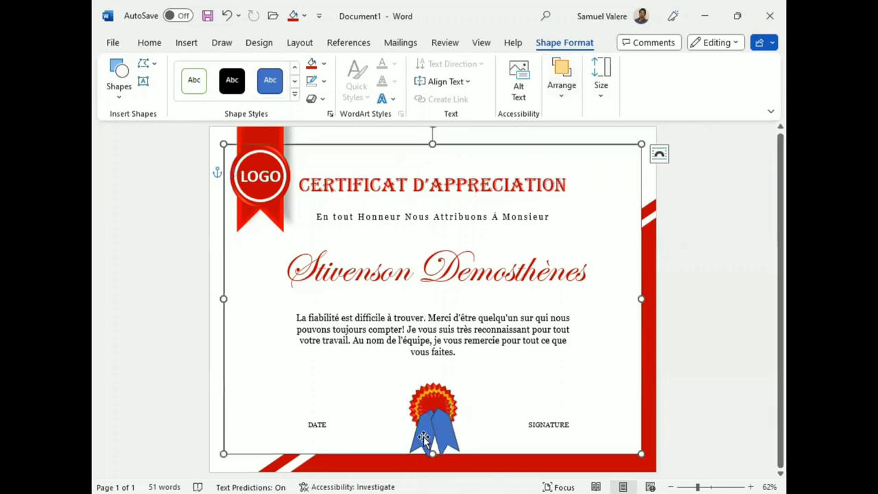
left_click(423, 436)
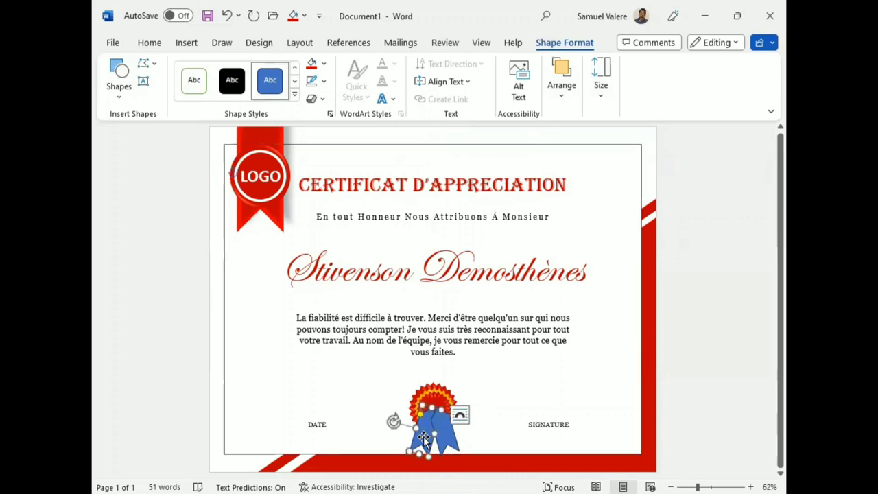
left_click(445, 432, "ctrl")
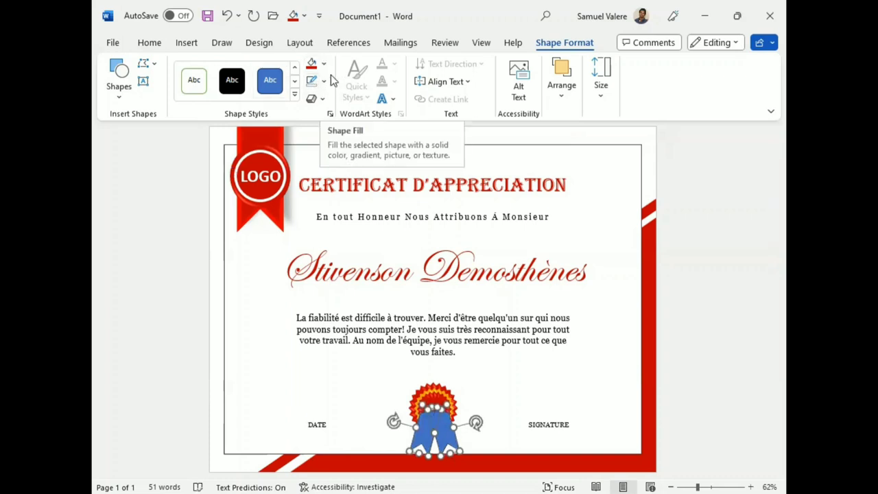
Step: Group the seal and chevron ribbons into a single medal object
left_click(562, 90)
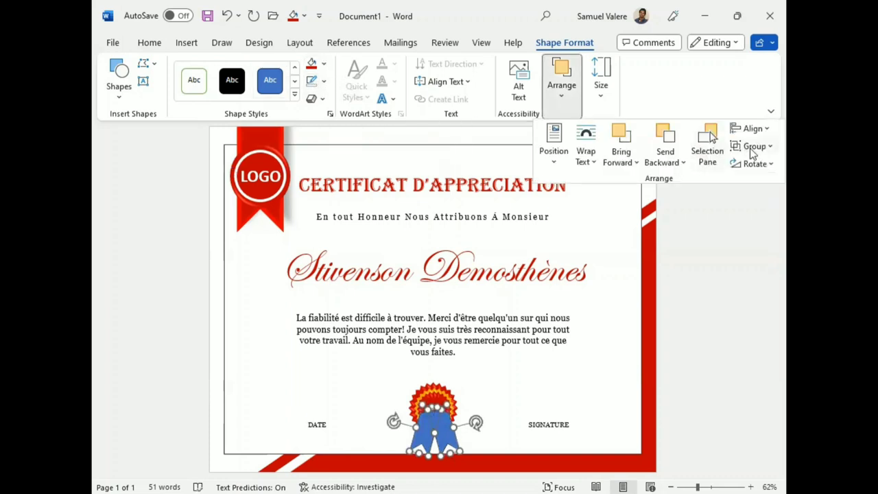
left_click(739, 148)
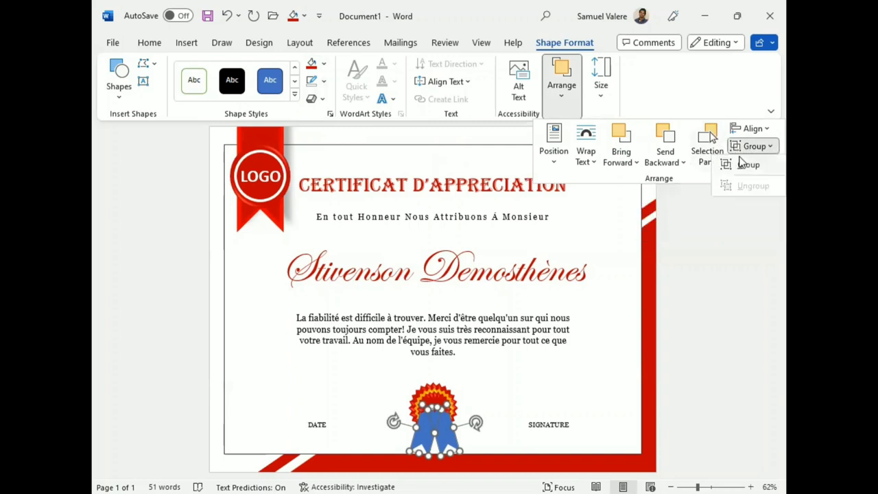
left_click(737, 166)
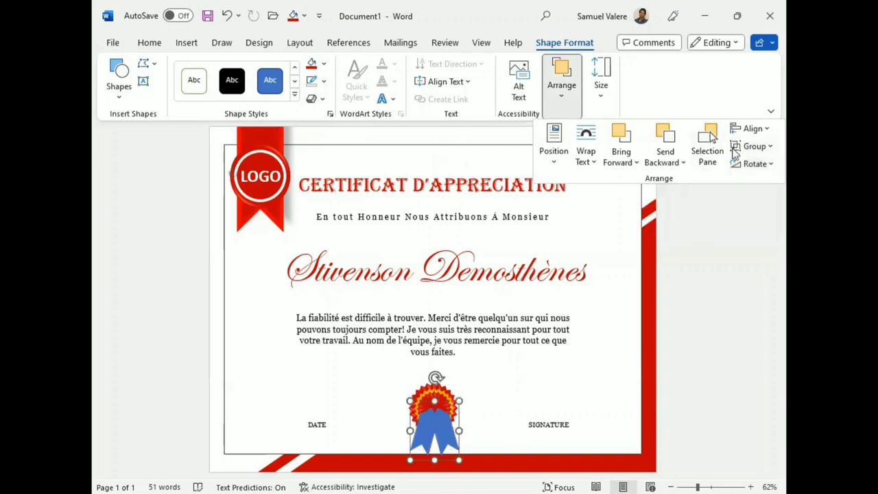
Step: Send the blue ribbon tails backward behind the rosette and nudge the medal slightly up-left
left_click(664, 162)
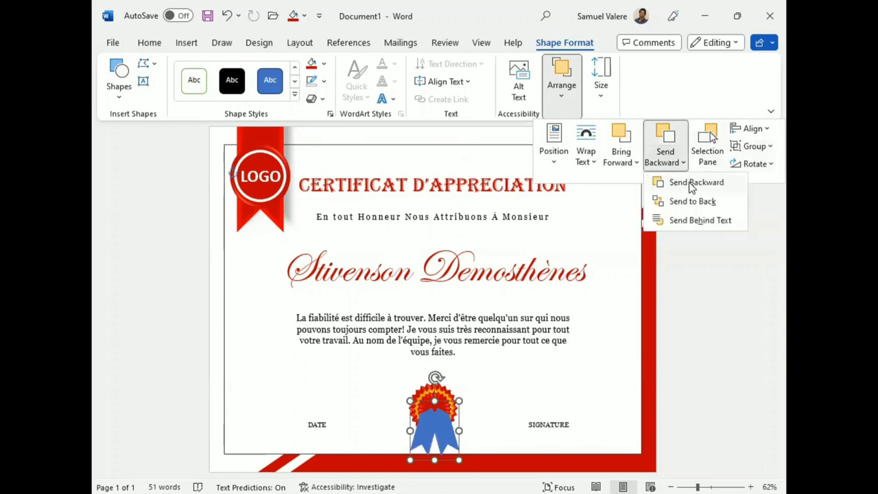
left_click(691, 183)
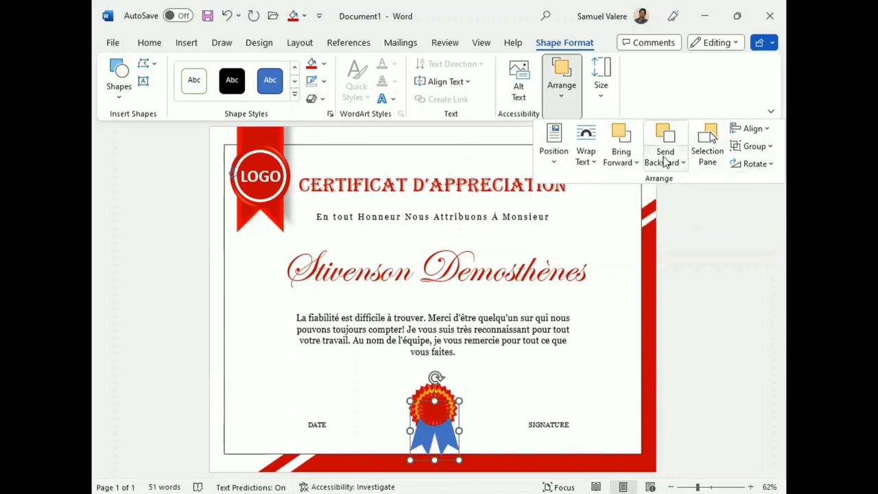
left_click(664, 162)
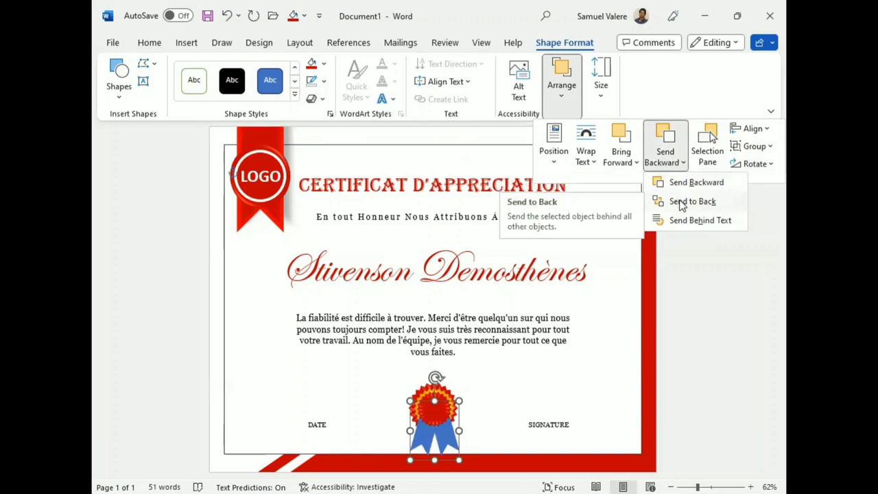
left_click(690, 183)
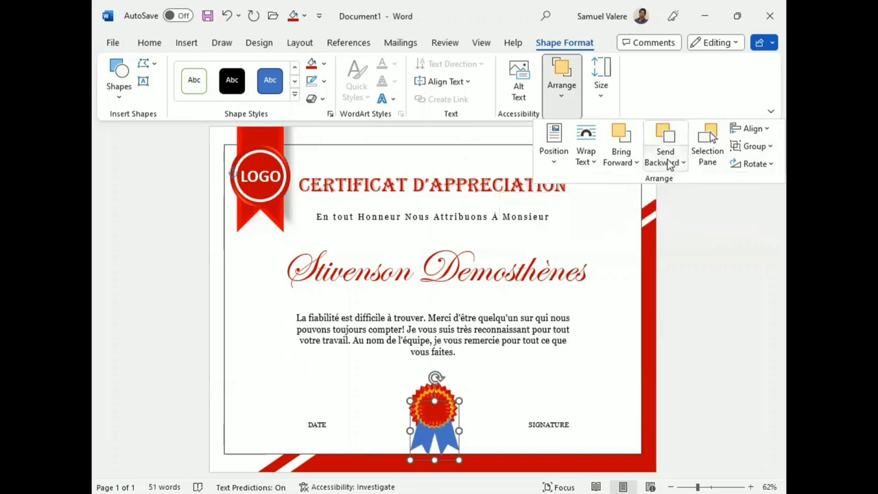
left_click(665, 162)
left_click(690, 183)
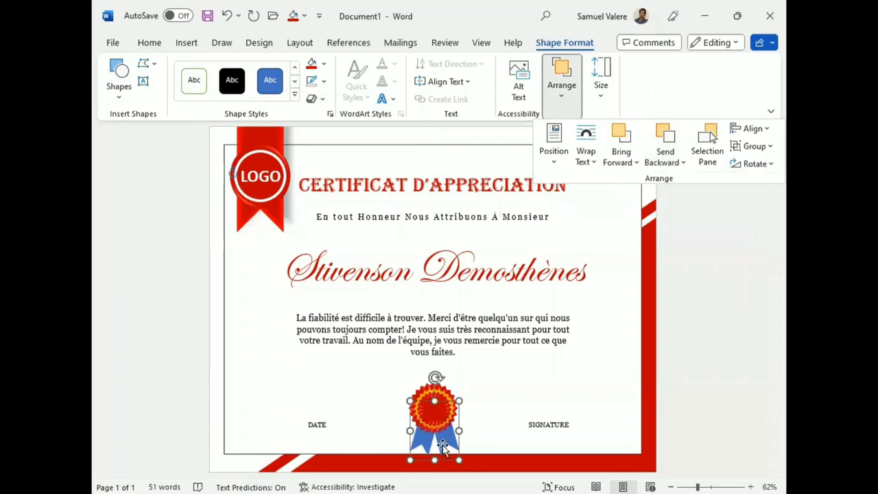
left_click_drag(442, 447, 439, 448)
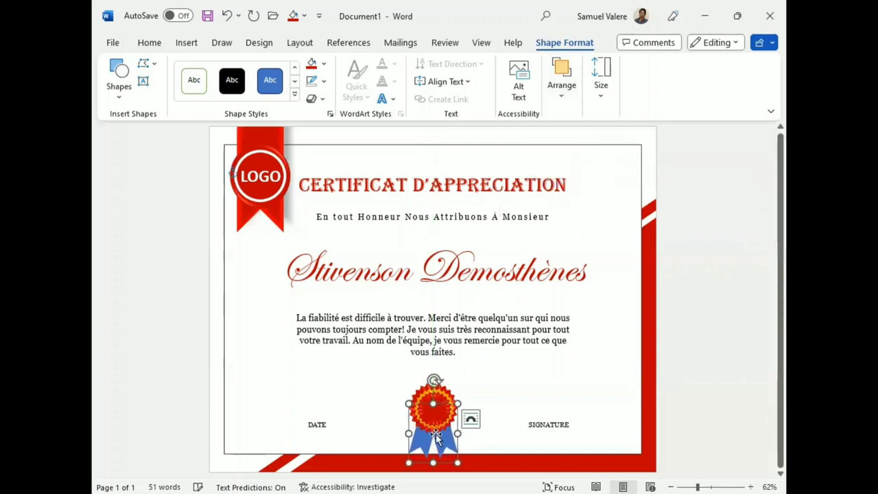
Step: Look through the seal's fill colour and shape effect options without applying any change
left_click(313, 66)
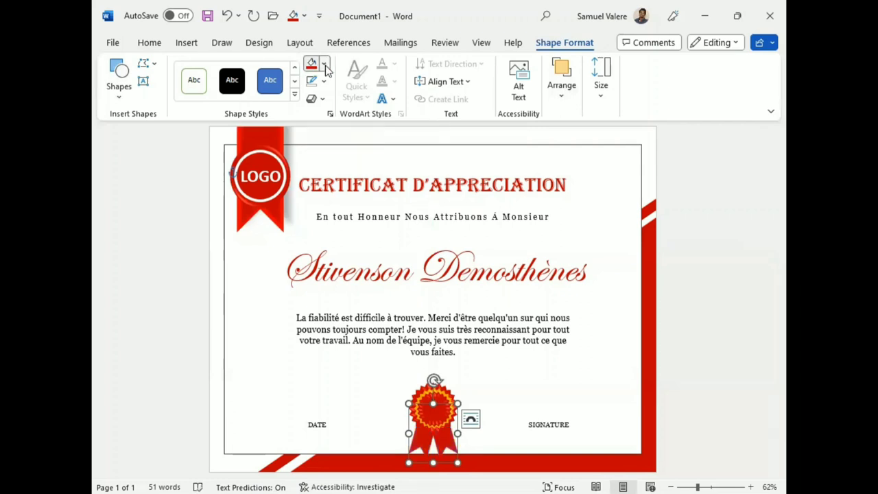
left_click(325, 65)
left_click(325, 65)
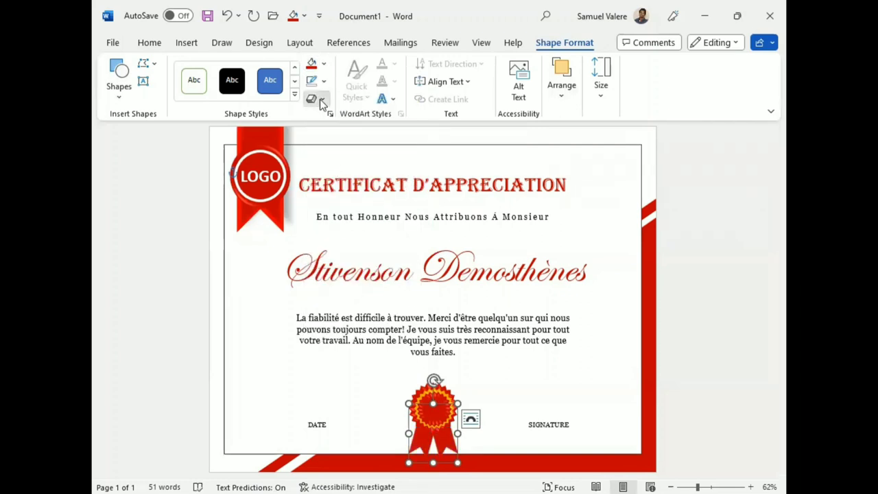
left_click(320, 100)
mouse_move(389, 132)
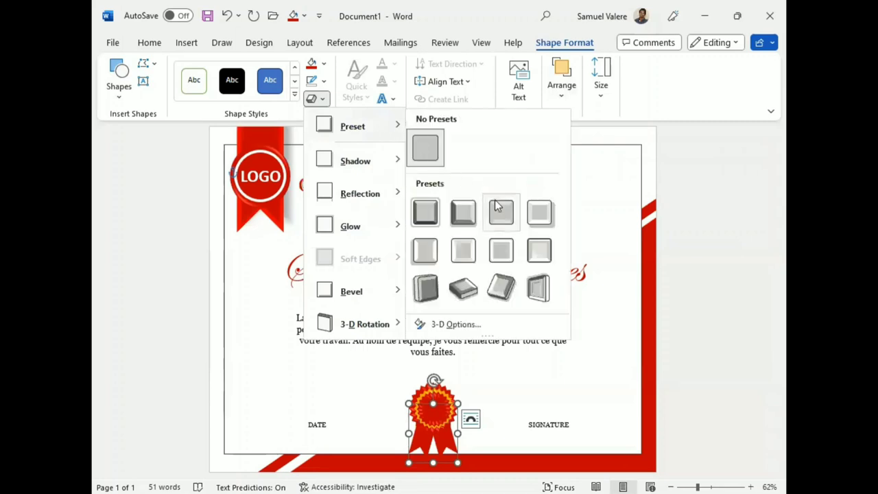
left_click(324, 81)
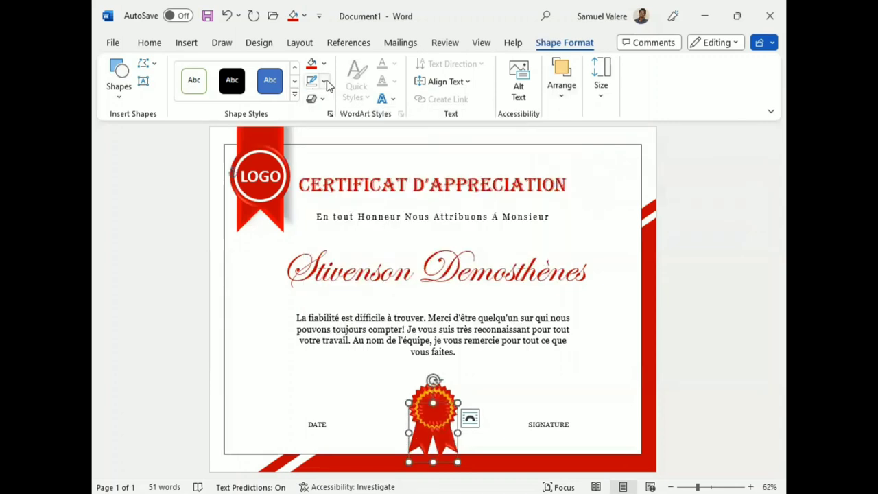
Step: Give the red seal a Gold outline and nudge it slightly upward
left_click(324, 81)
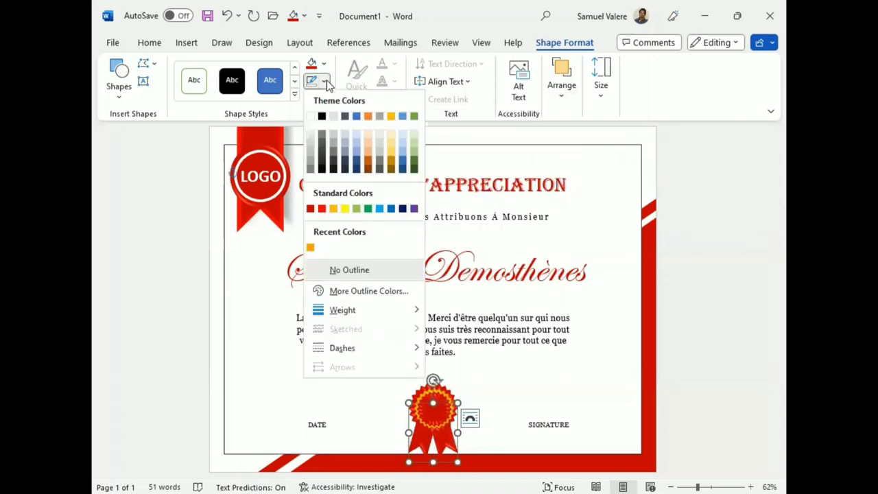
left_click(311, 248)
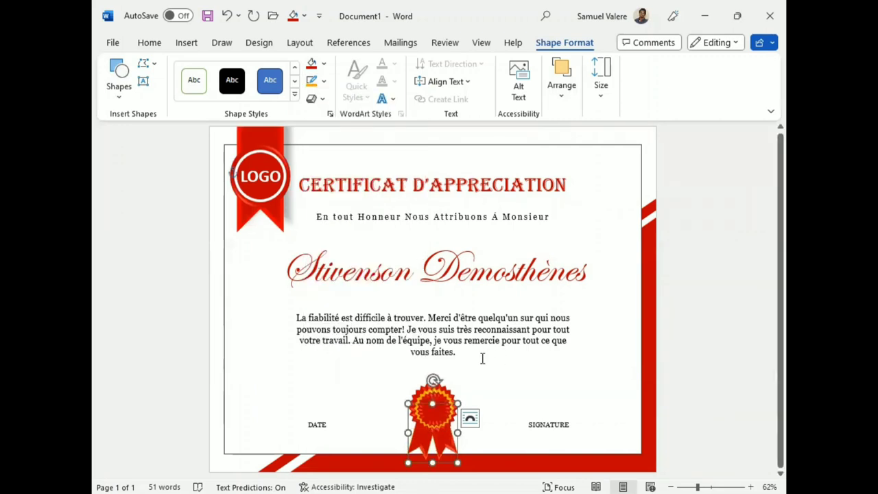
key("Up")
key("Up")
key("Up")
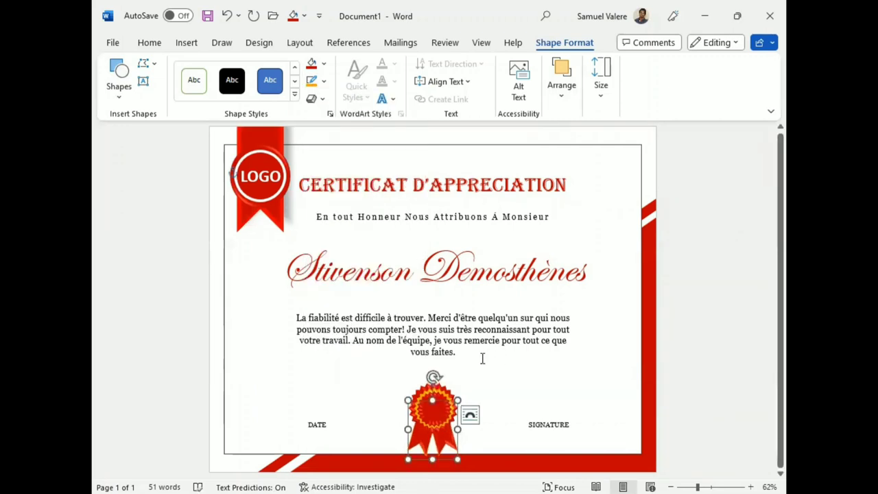
Step: Drag the rosette seal into place below the paragraph
left_click(420, 389)
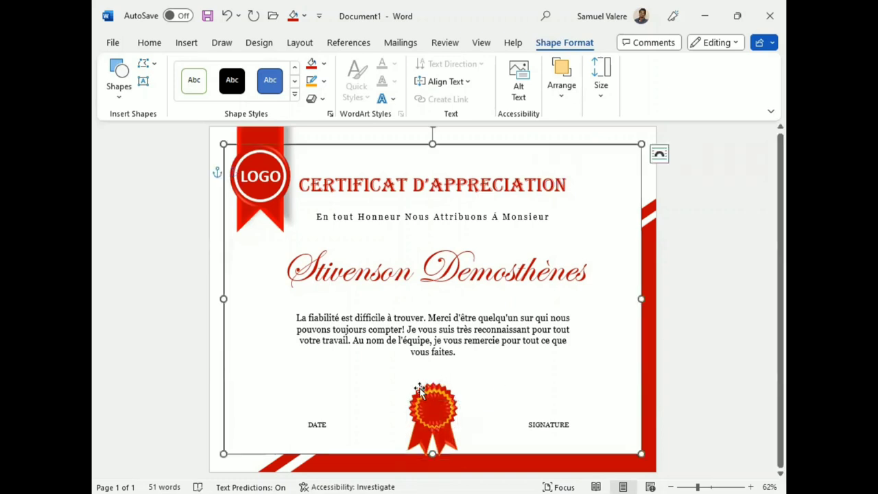
left_click(420, 389)
left_click_drag(421, 390, 427, 393)
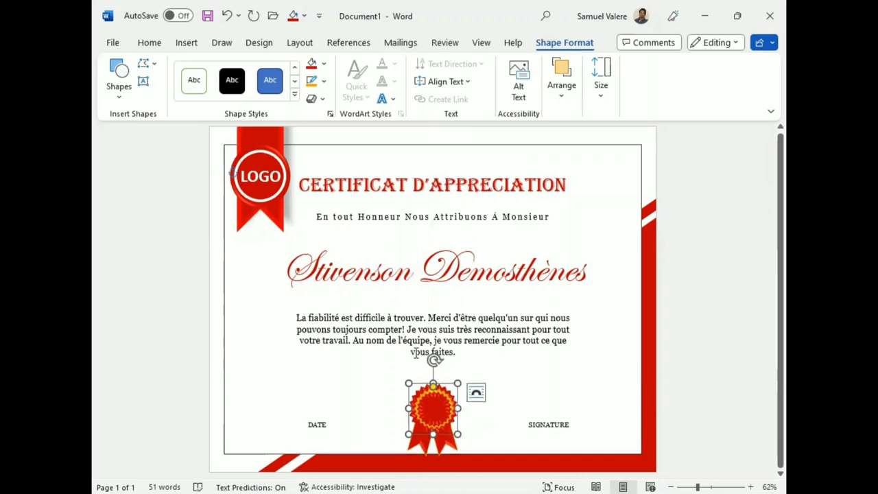
left_click(465, 409)
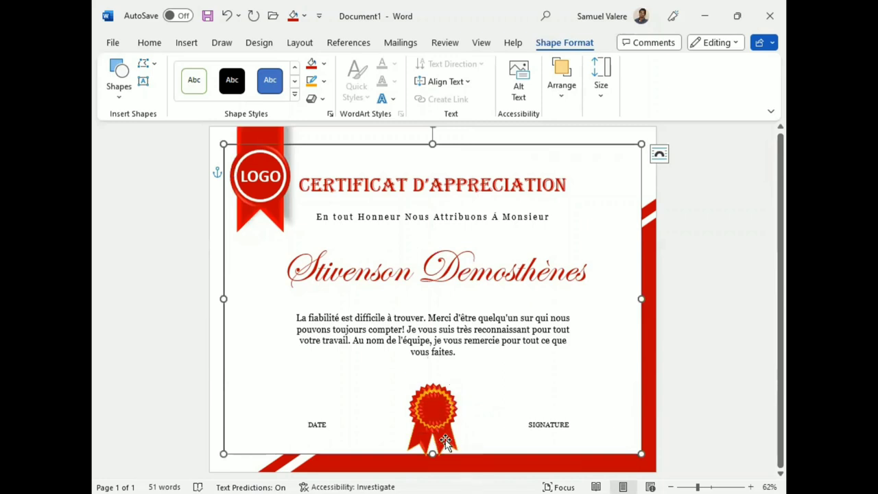
Step: Select the seal's star shapes together and bring up the Arrange options
left_click(449, 438)
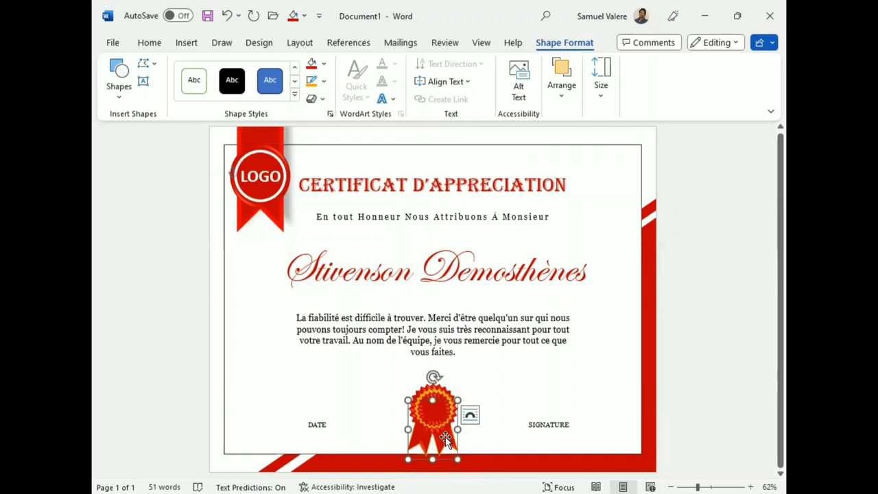
left_click(416, 398, "shift")
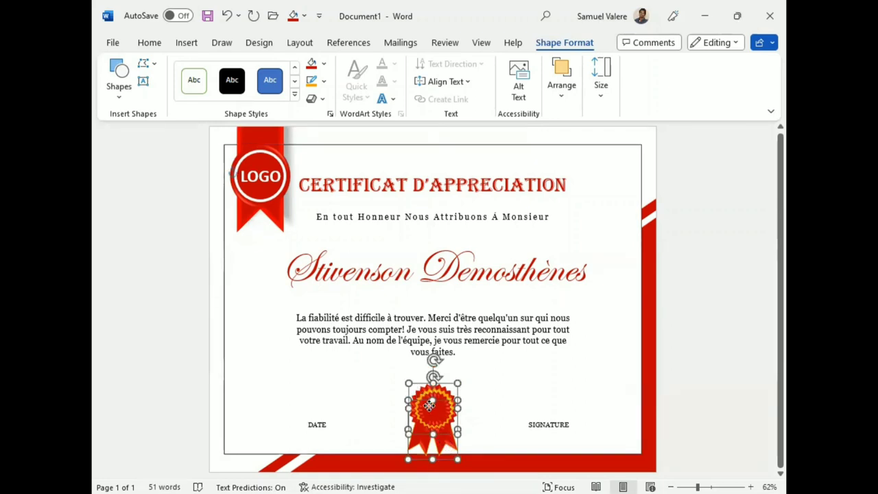
left_click(428, 405)
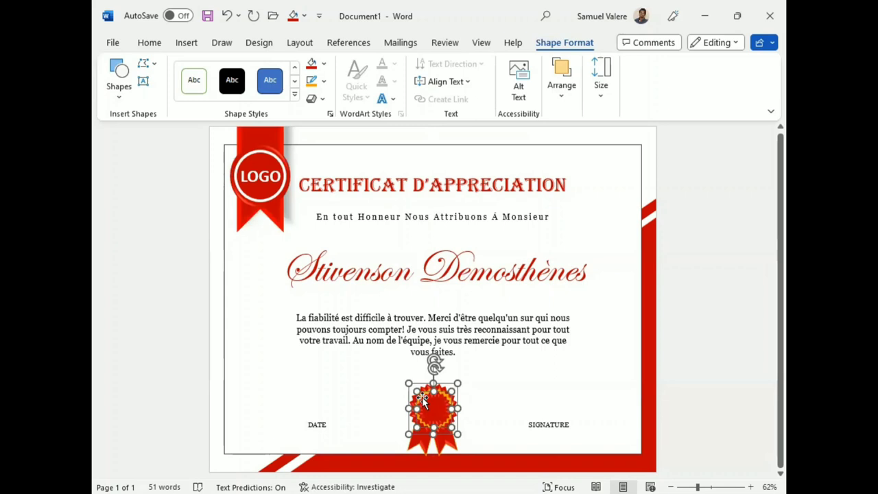
left_click(422, 400)
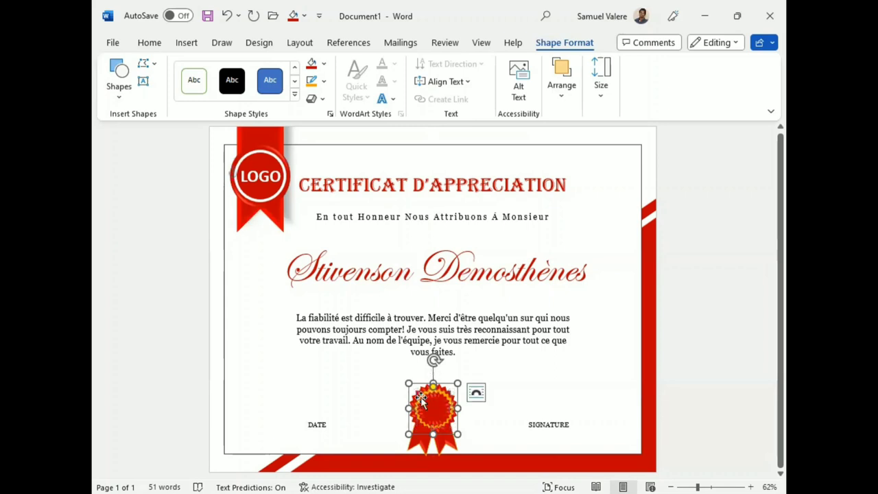
left_click(421, 400)
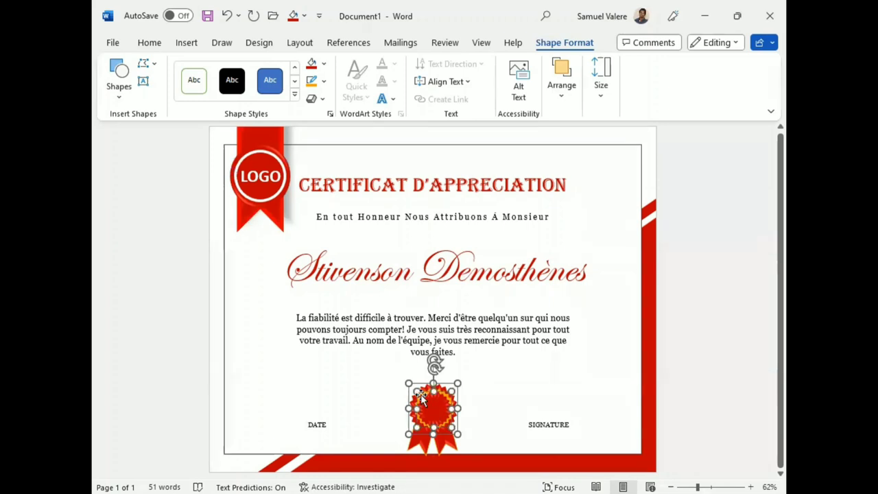
left_click(564, 94)
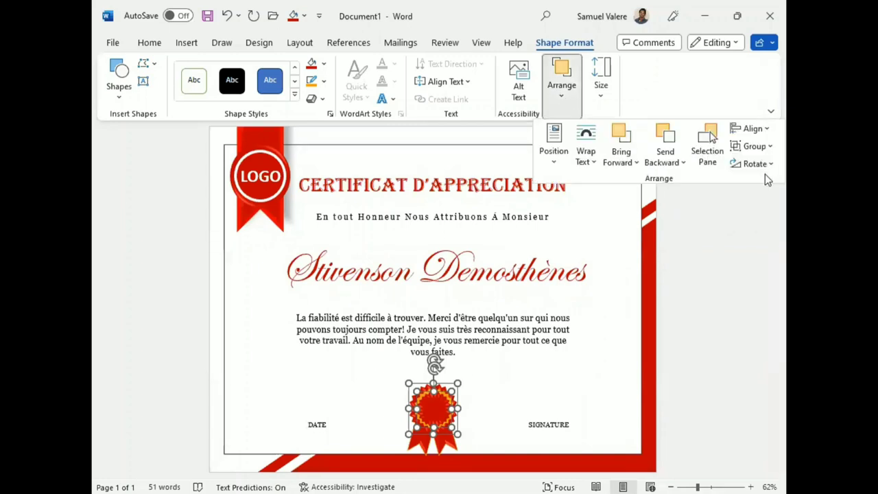
Step: In the Selection Pane, select the three Star: 24 Points shapes plus the ribbon tails and raise them slightly
left_click(710, 157)
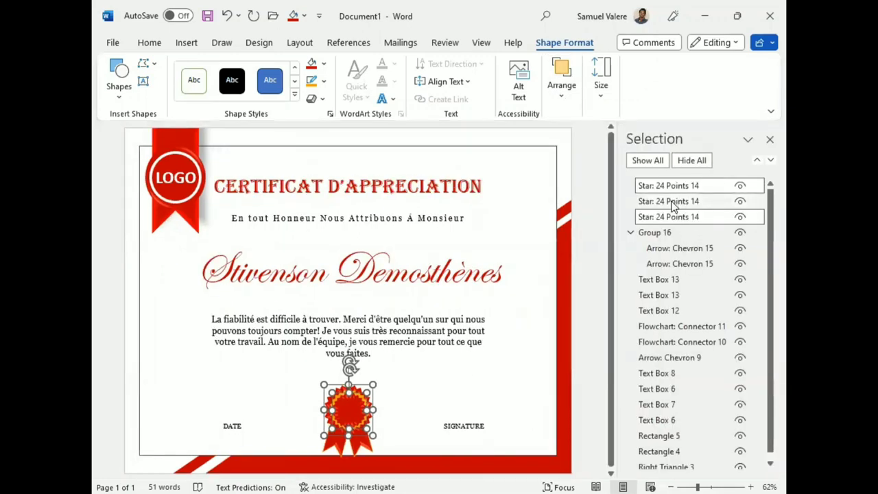
left_click(672, 205, "ctrl")
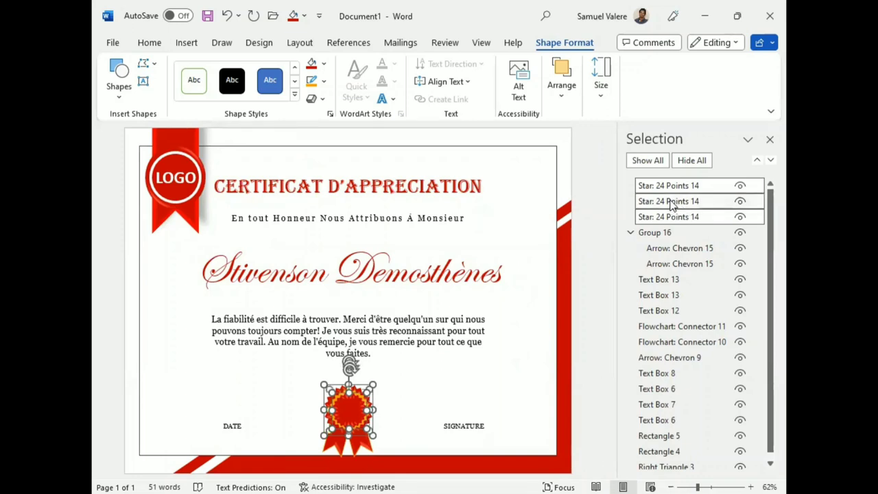
left_click(358, 438, "ctrl")
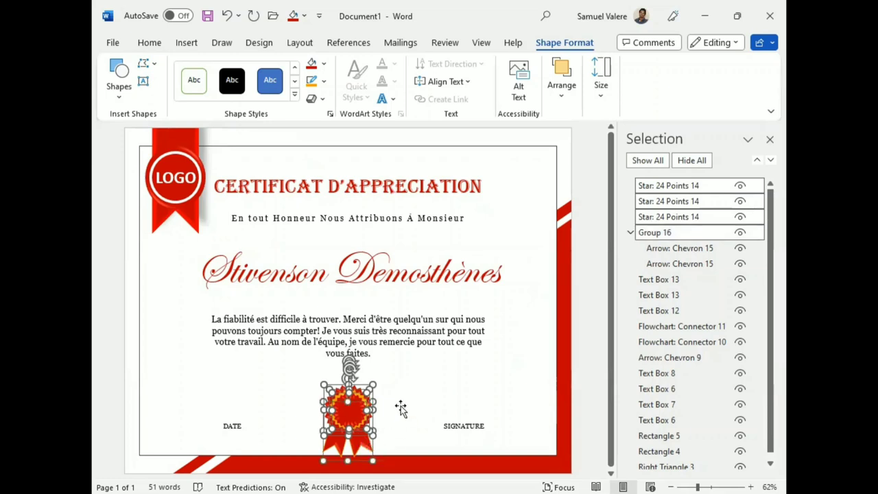
key("Up")
key("Up")
key("Up")
key("Up")
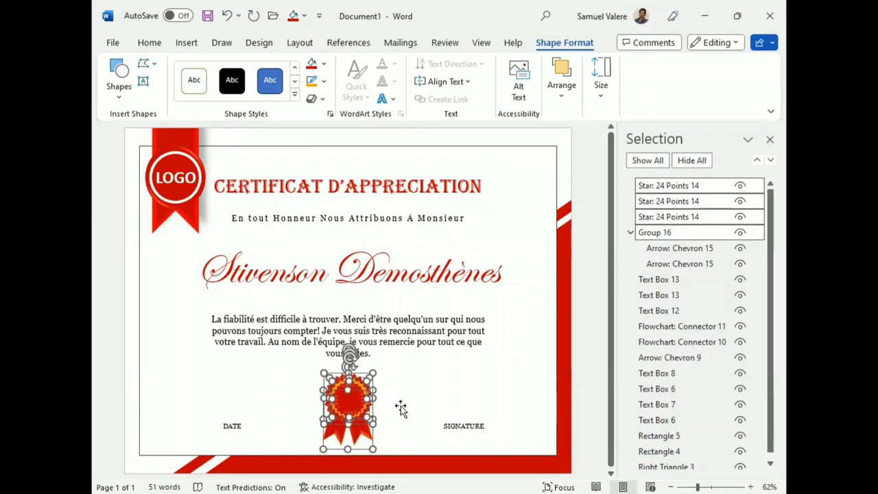
key("Up")
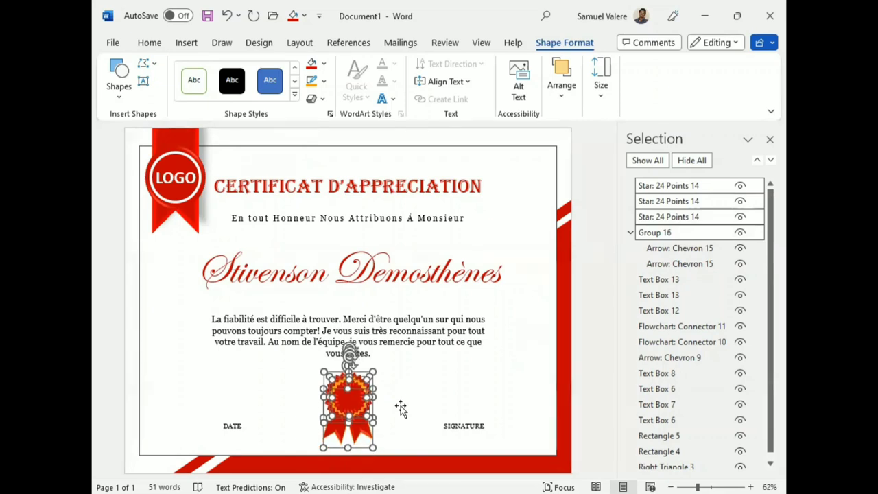
left_click(769, 139)
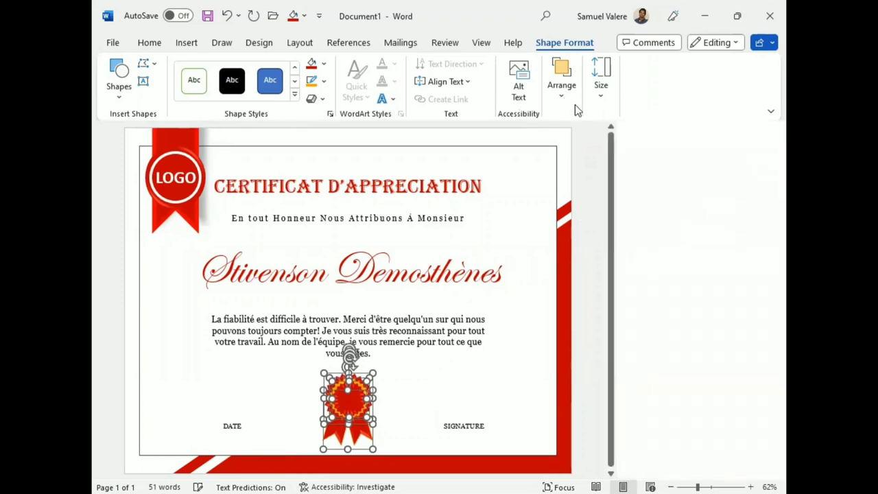
Step: Group the stars and ribbon tails into one seal object
left_click(562, 86)
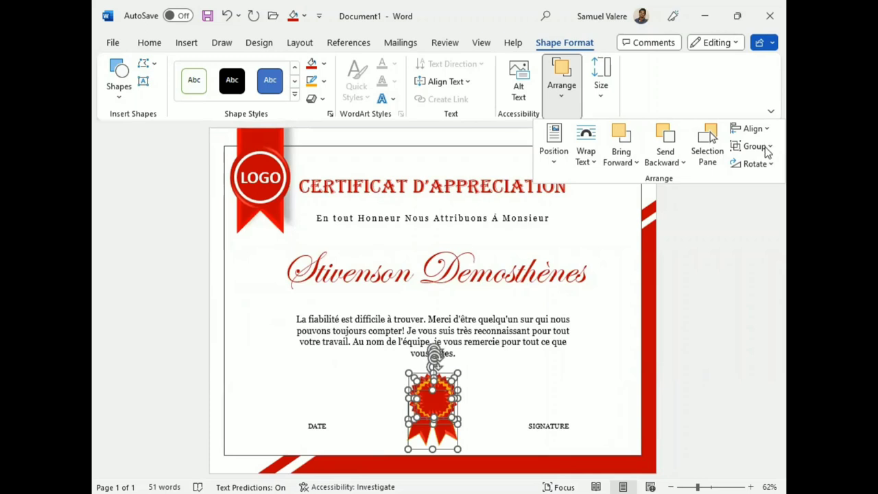
left_click(761, 147)
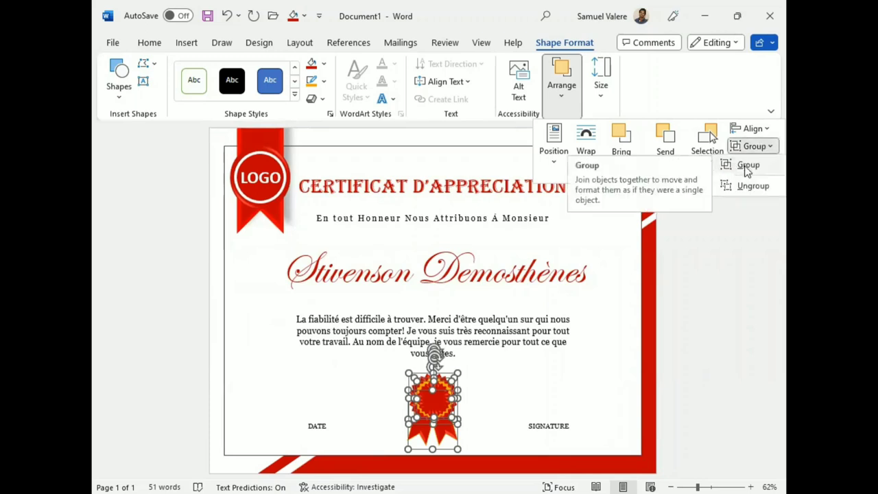
left_click(748, 166)
left_click(431, 396)
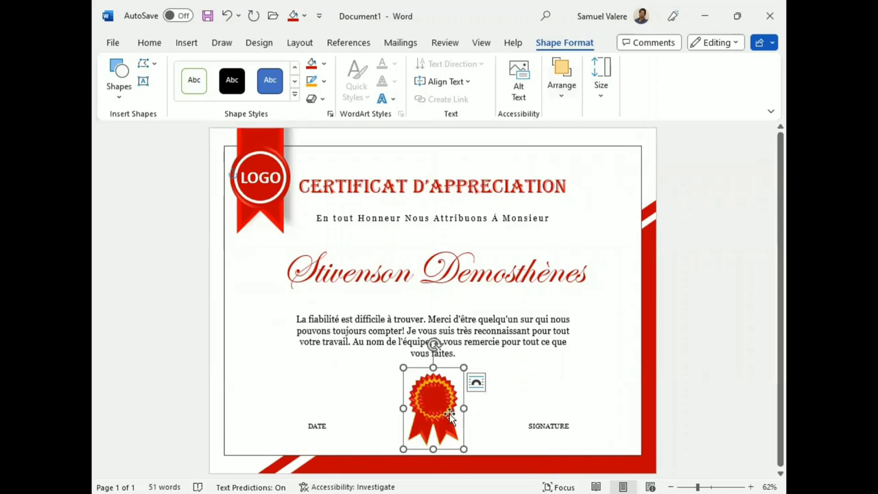
Step: Draw a straight line just above the DATE label and fine-tune its position
left_click(118, 86)
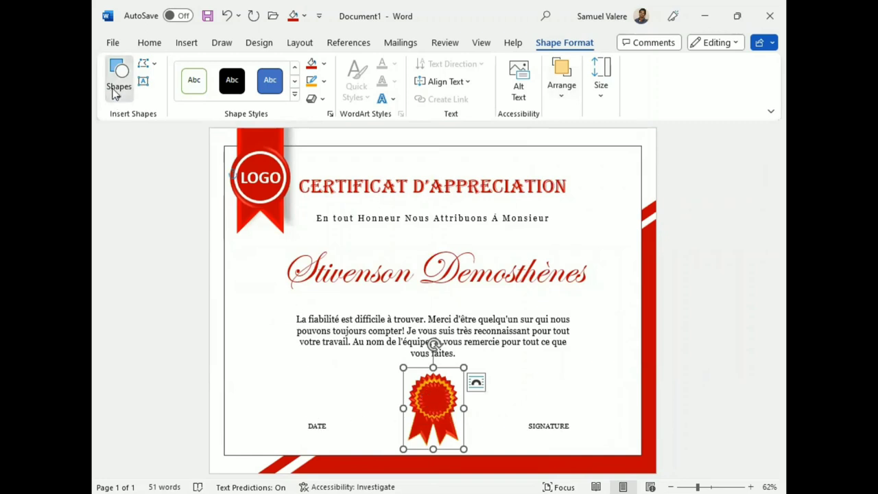
left_click(114, 185)
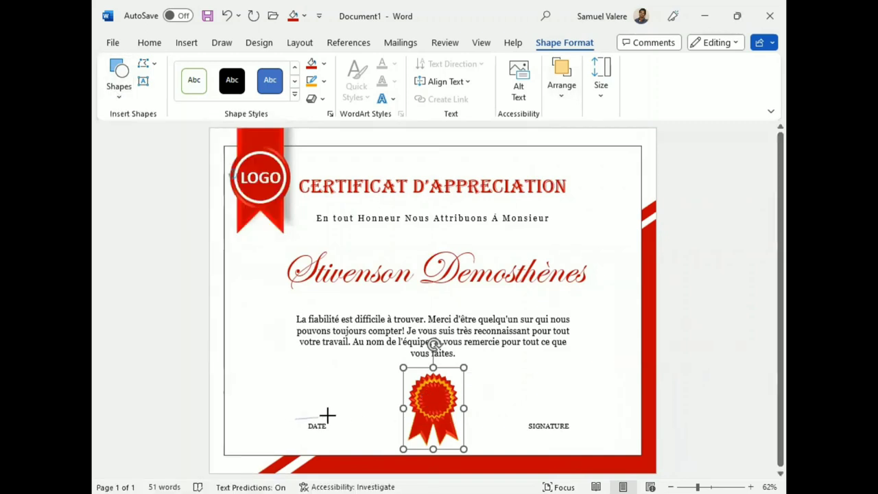
mouse_move(295, 419)
left_mouse_down()
mouse_move(356, 418)
mouse_move(334, 437)
mouse_move(287, 431)
left_mouse_up()
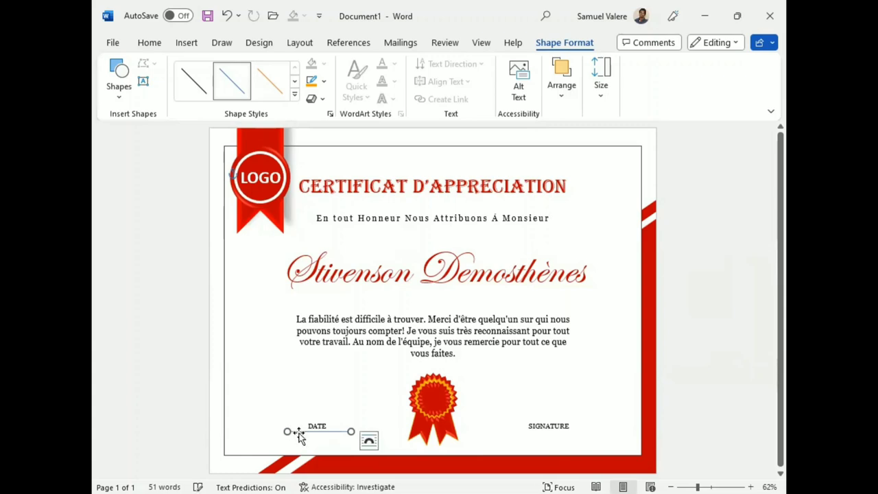
left_click_drag(295, 426, 296, 427)
left_click(335, 441)
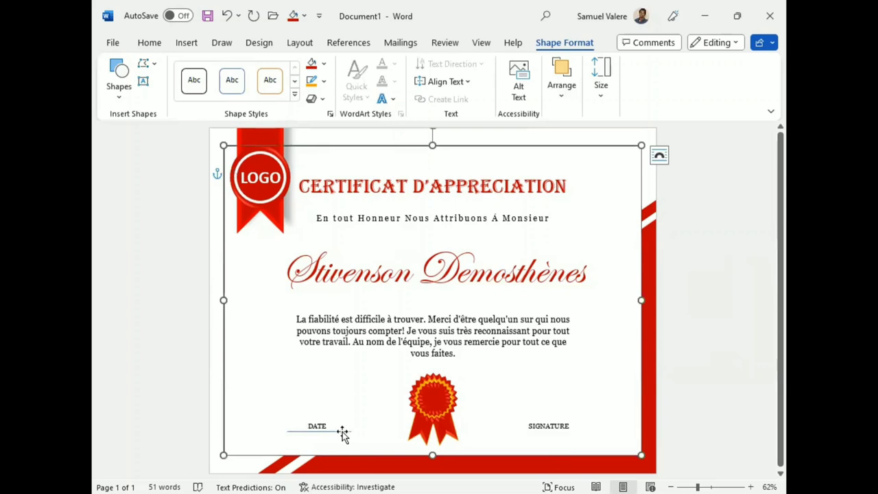
left_click(337, 431)
key("Up")
key("Up")
key("Up")
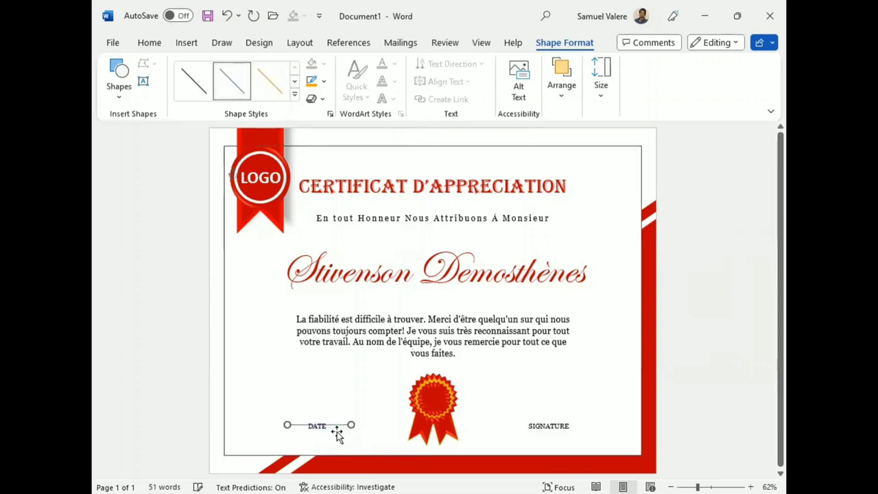
key("Up")
key("Up")
key("Up")
key("Left")
key("Down")
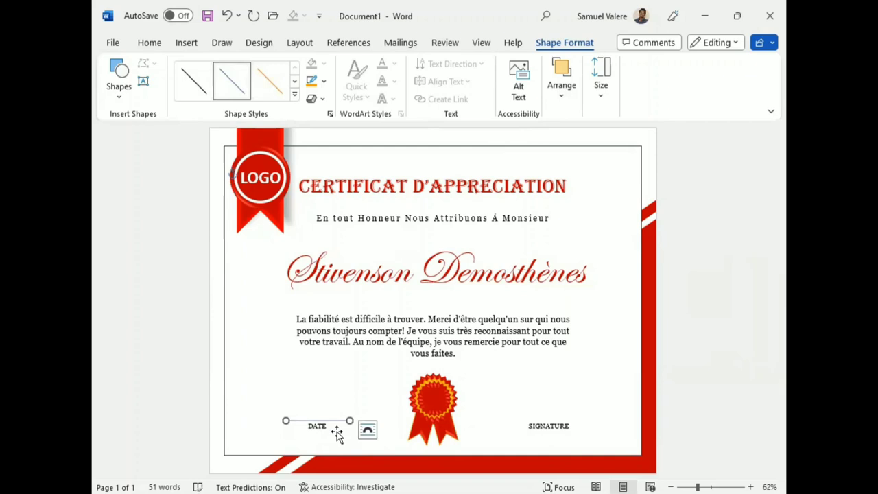
Step: Make the DATE line black and place a matching copy above SIGNATURE
left_click(323, 81)
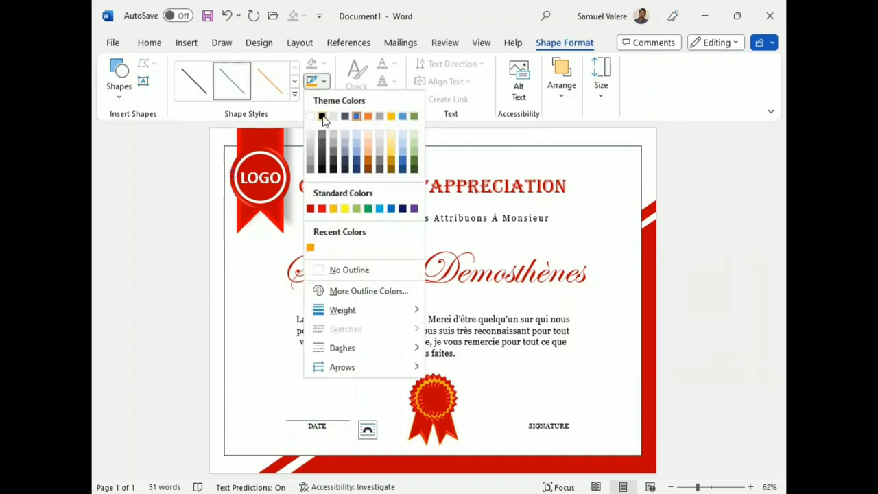
left_click(323, 116)
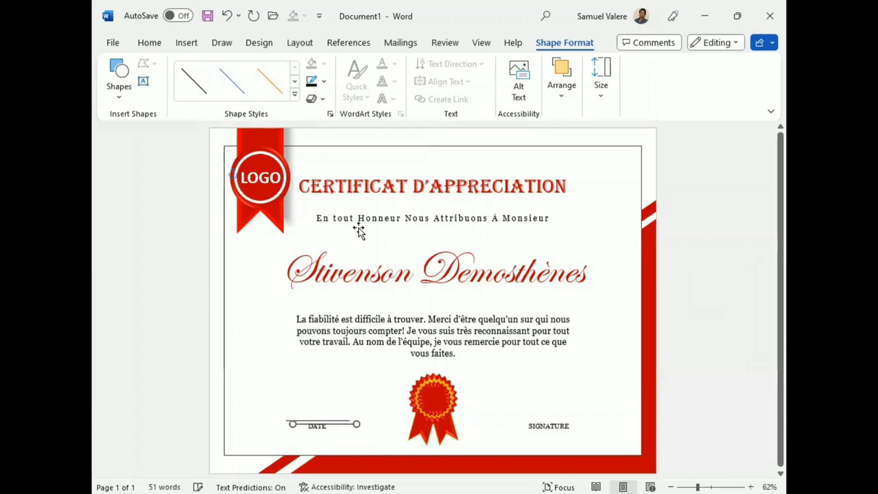
key("Up")
key("Up")
key("Right")
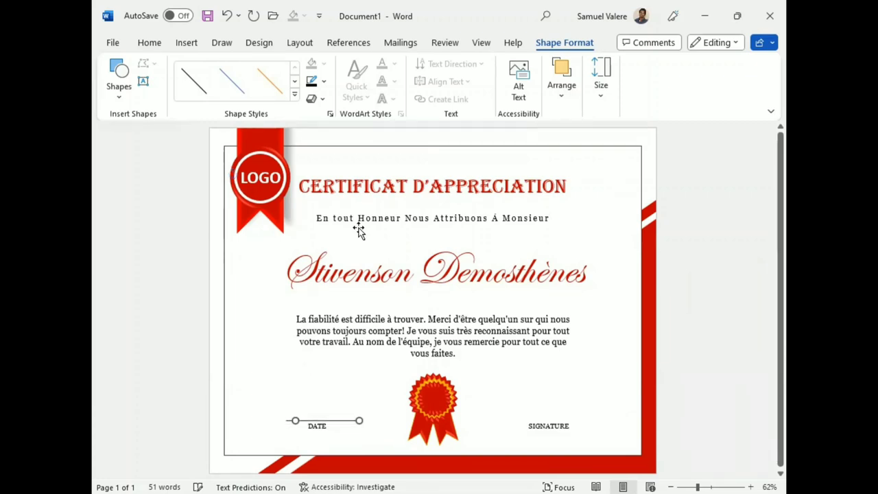
key("Right")
key("Right")
key("Right")
key("Right")
key("Right")
key("Right")
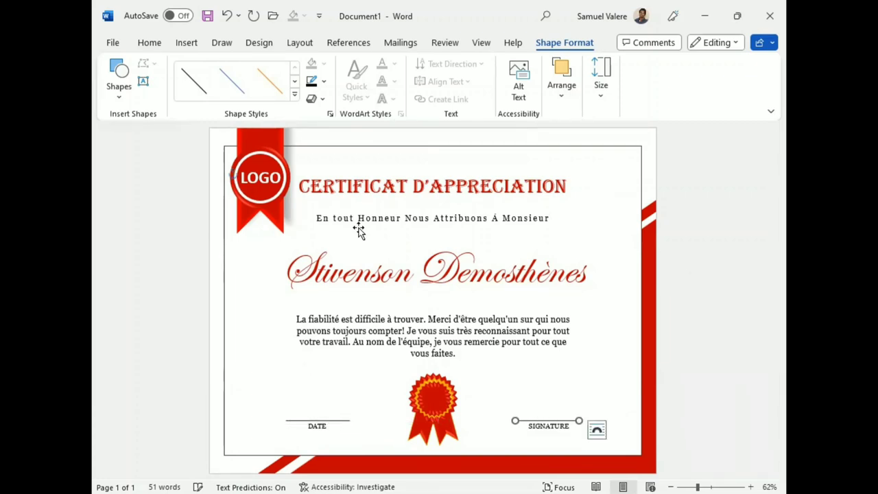
key("Right")
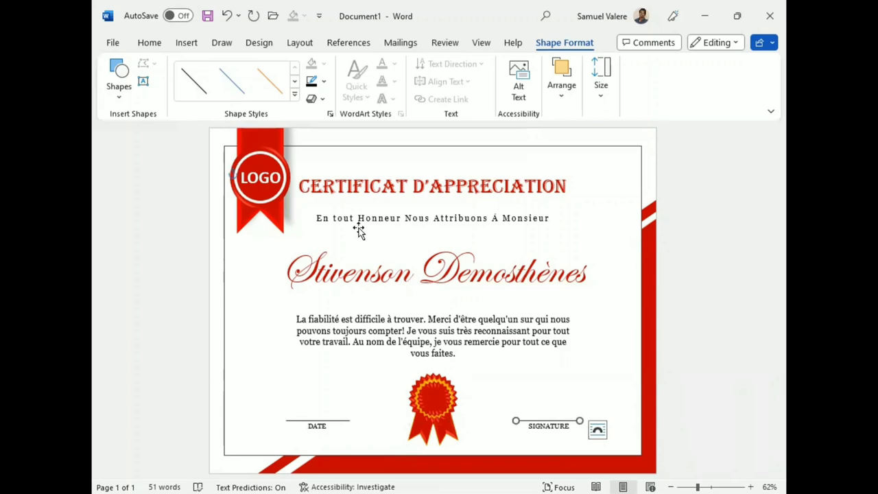